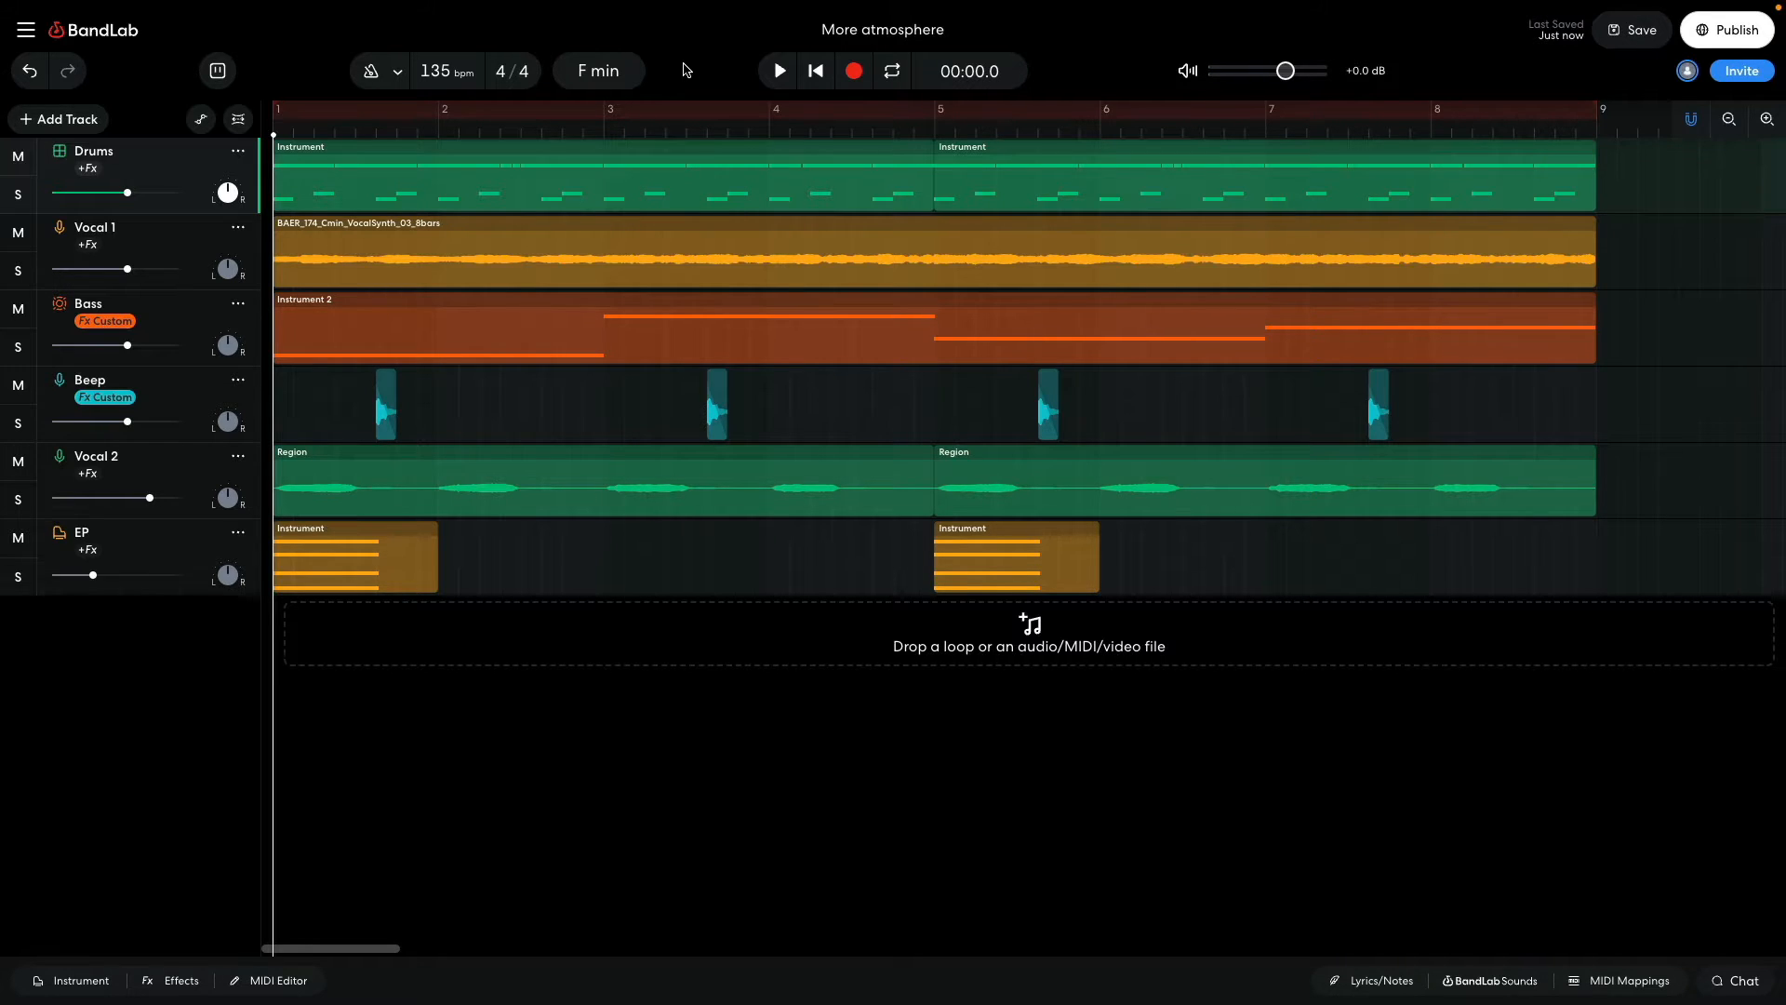
Play the project, solo the Vocal 1 track, open its region for editing and audition it alone
{"action": "key", "text": "space"}
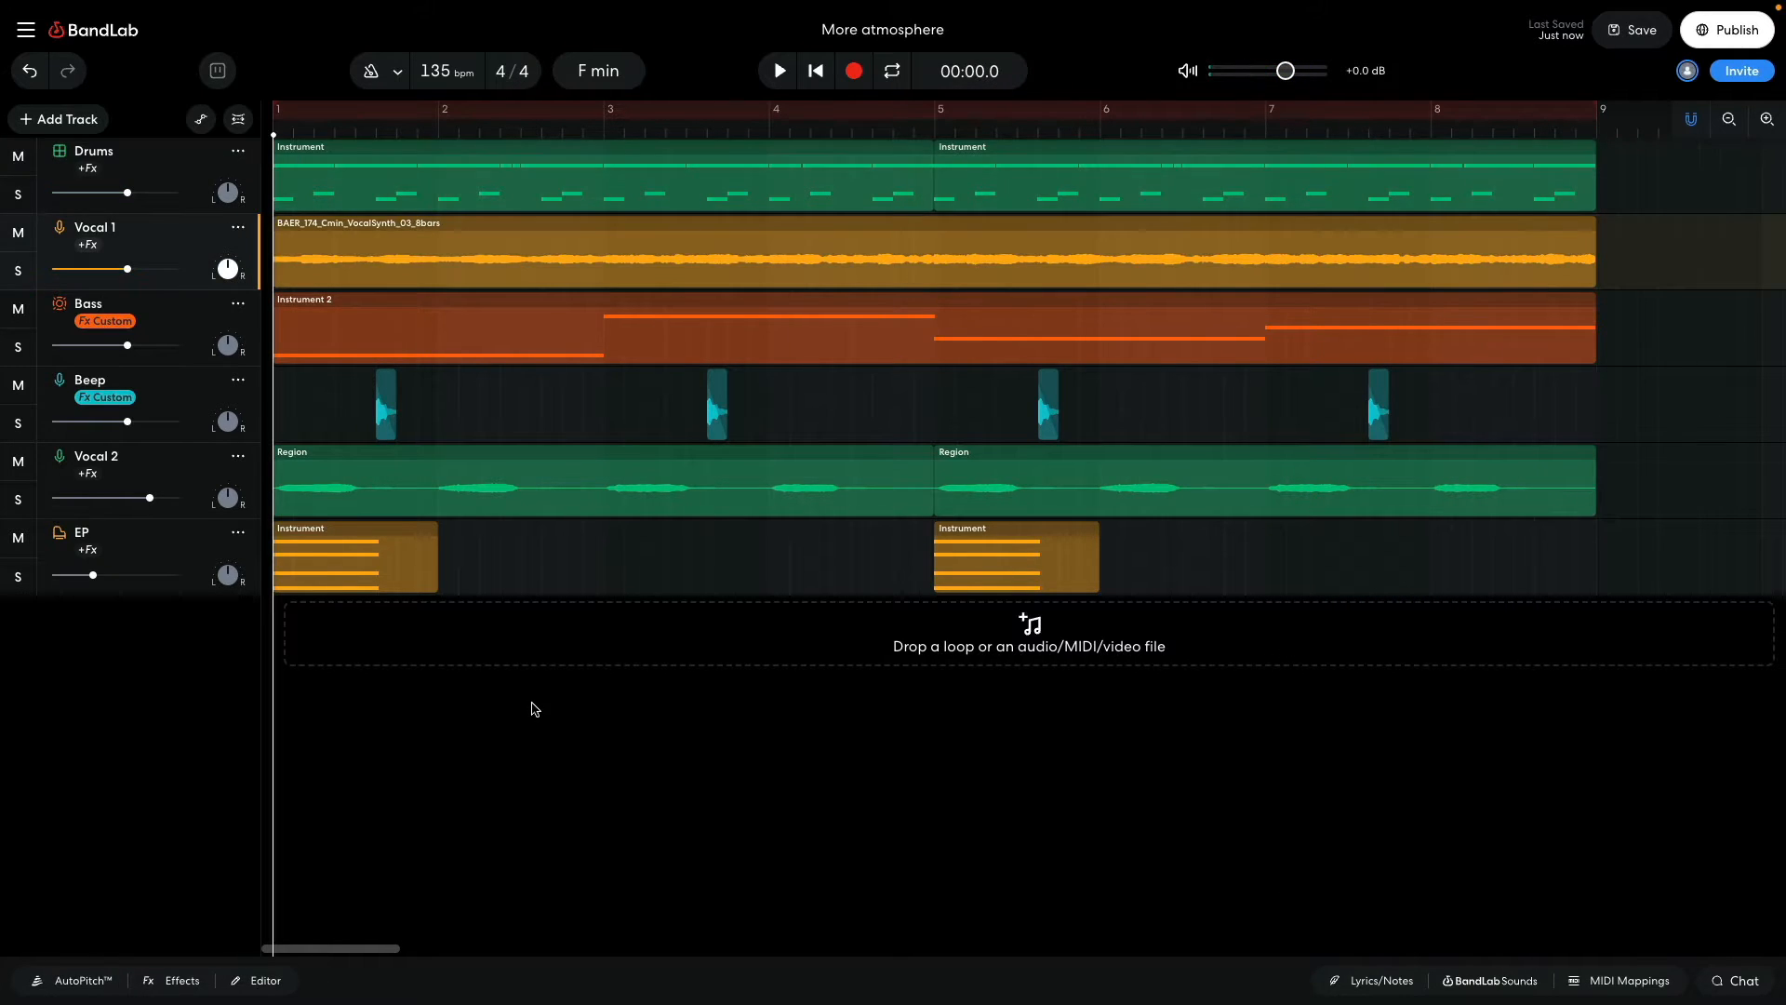
{"action": "left_click", "coordinate": [19, 272]}
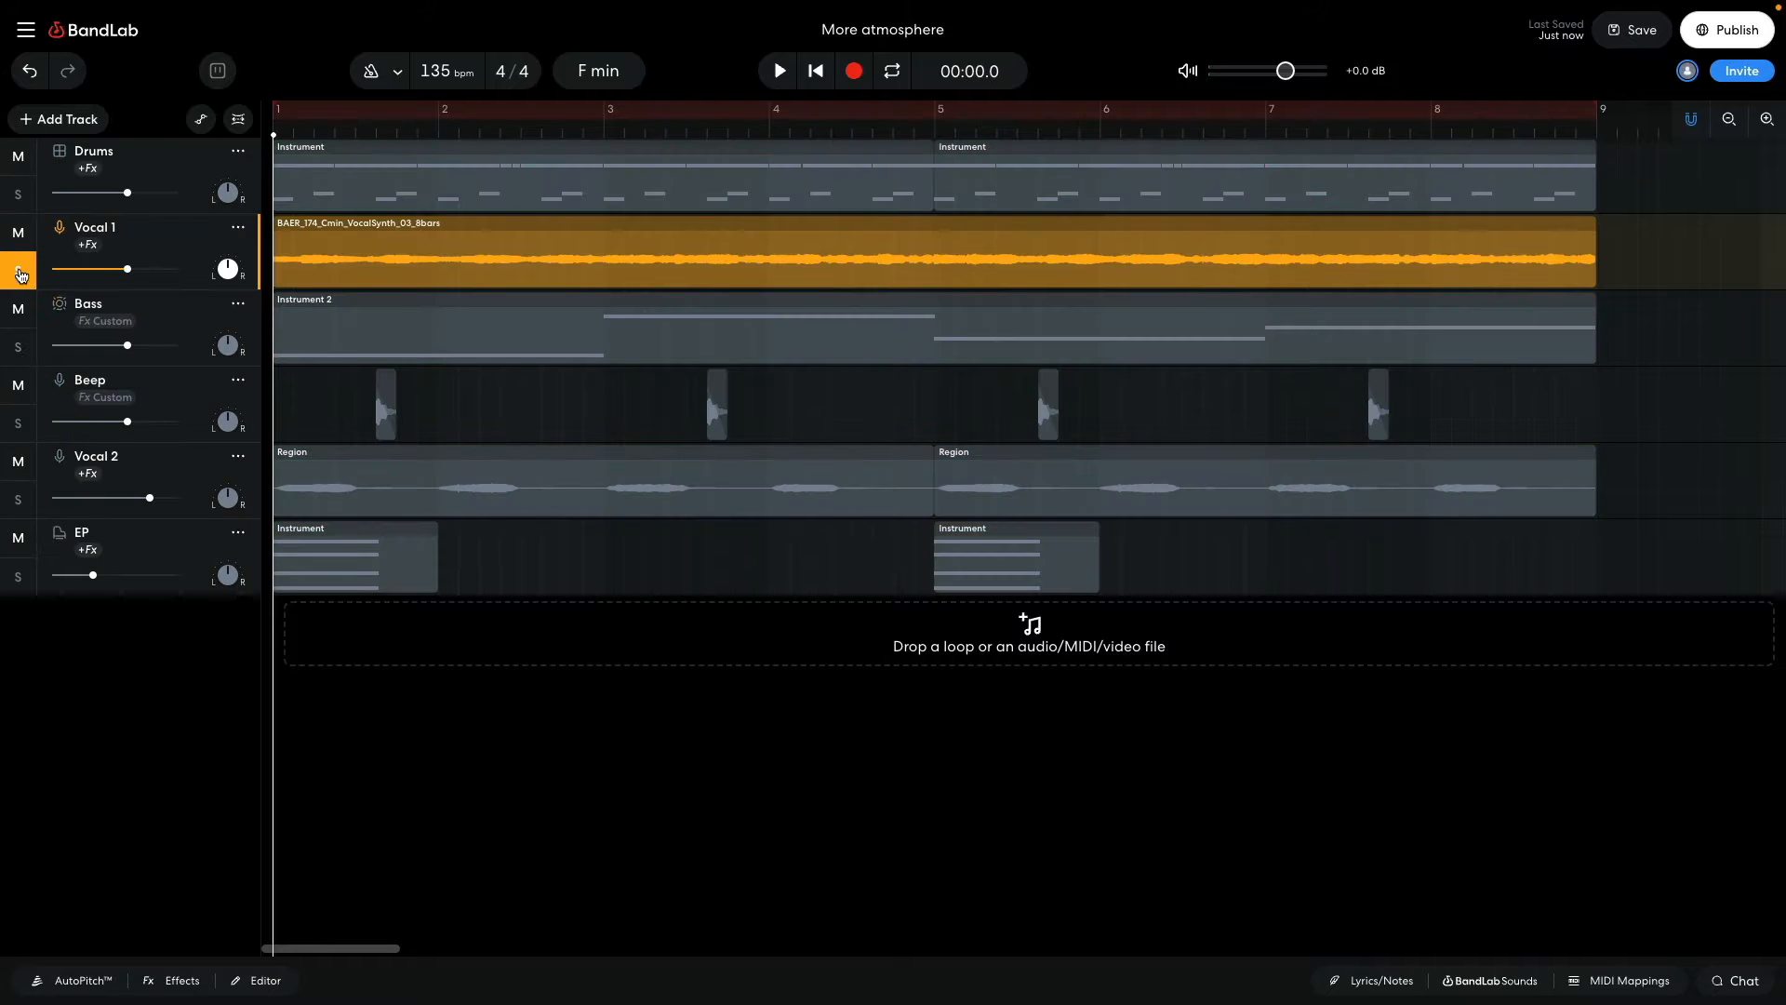
{"action": "double_click", "coordinate": [318, 260]}
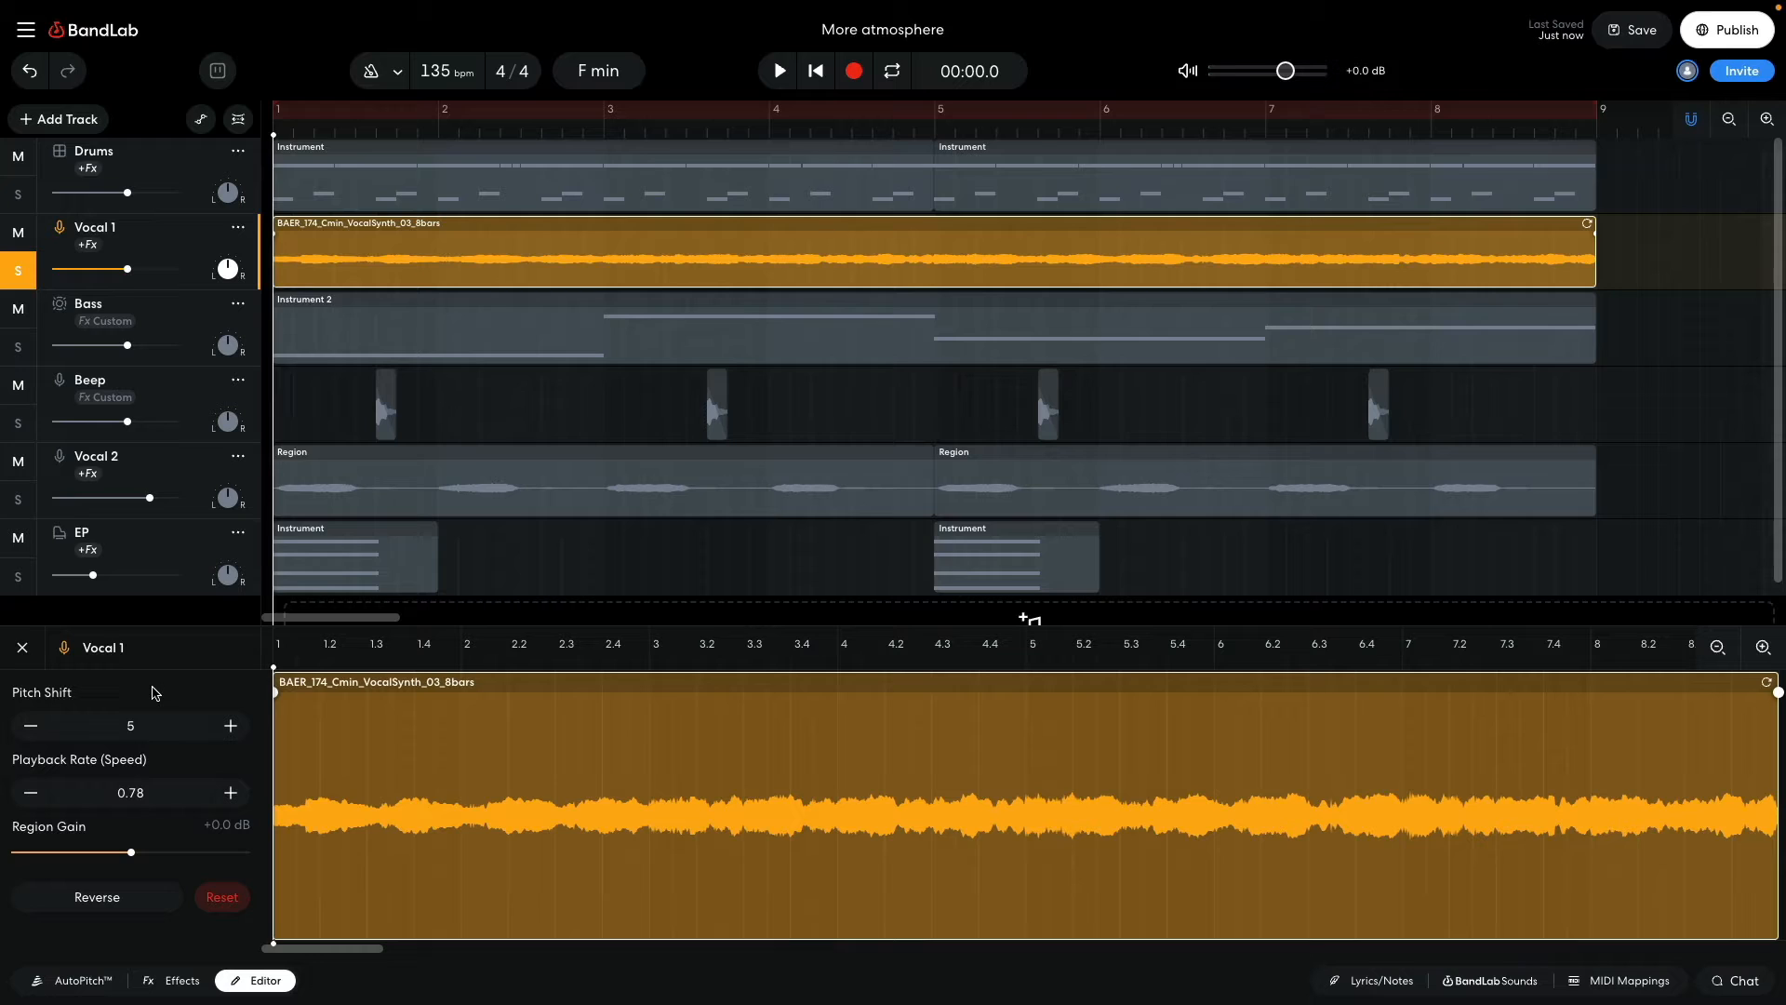
{"action": "key", "text": "space"}
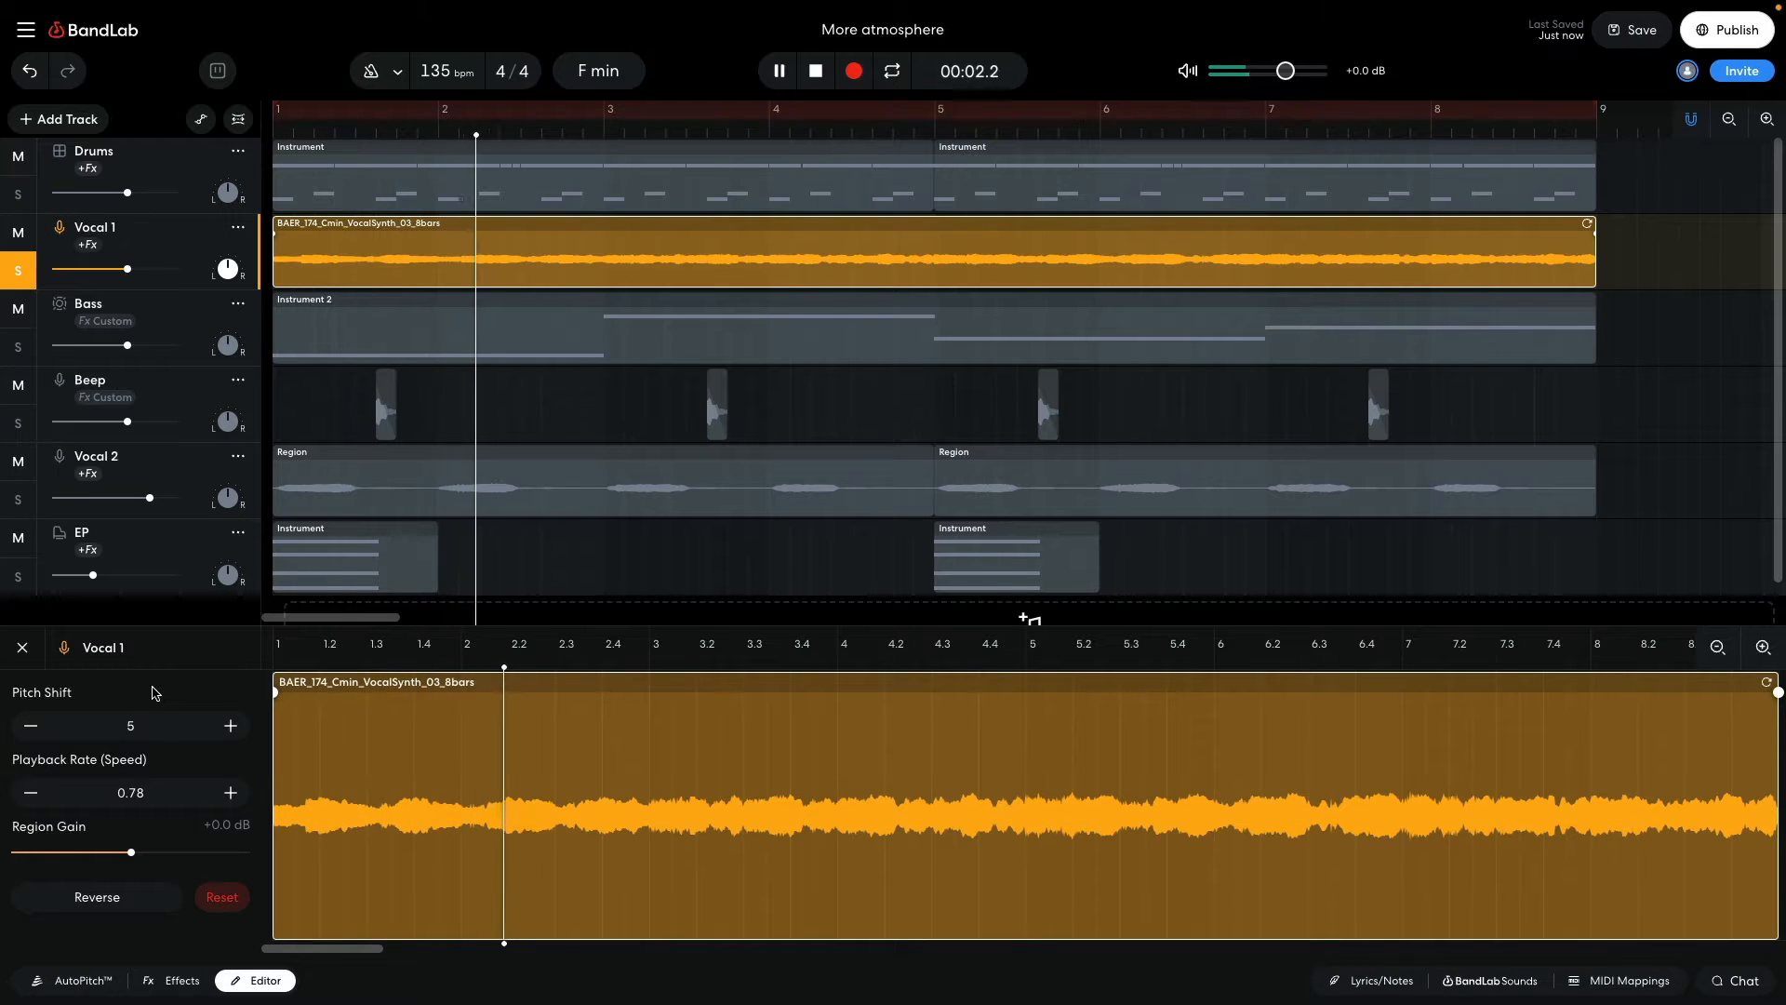
Set the Vocal 1 region's pitch shift to -7 and audition it both soloed and in the full mix
{"action": "key", "text": "space"}
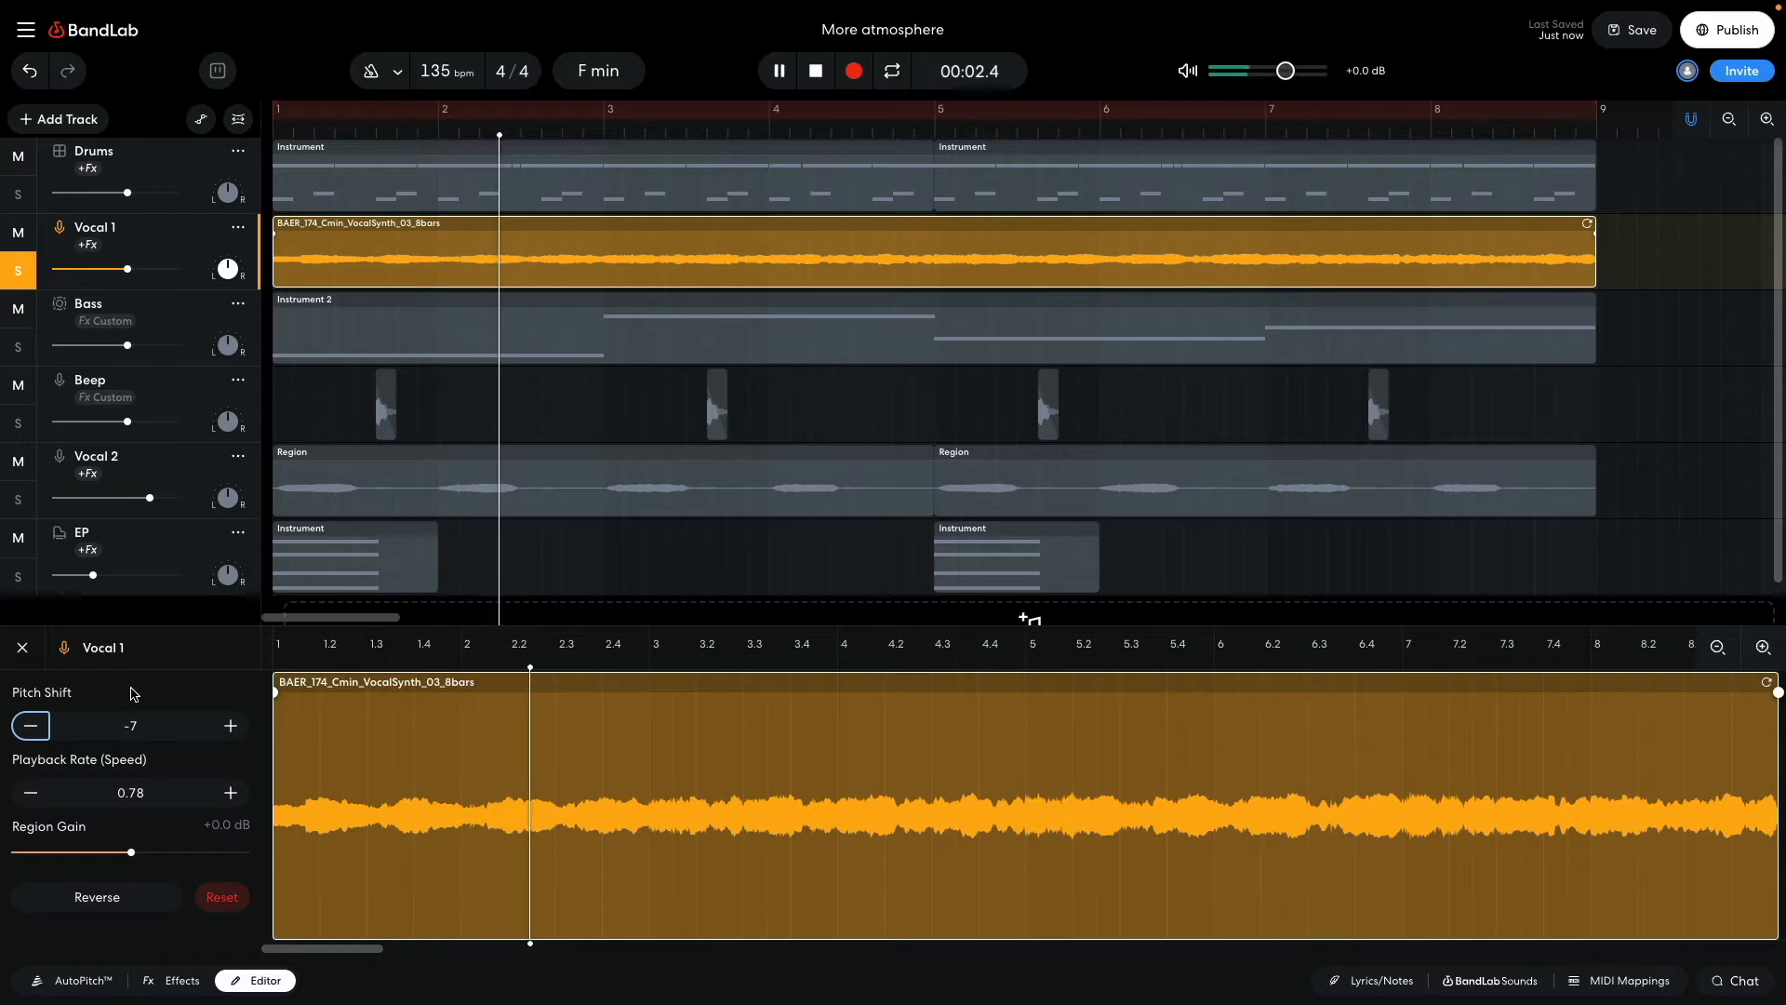
{"action": "key", "text": "space"}
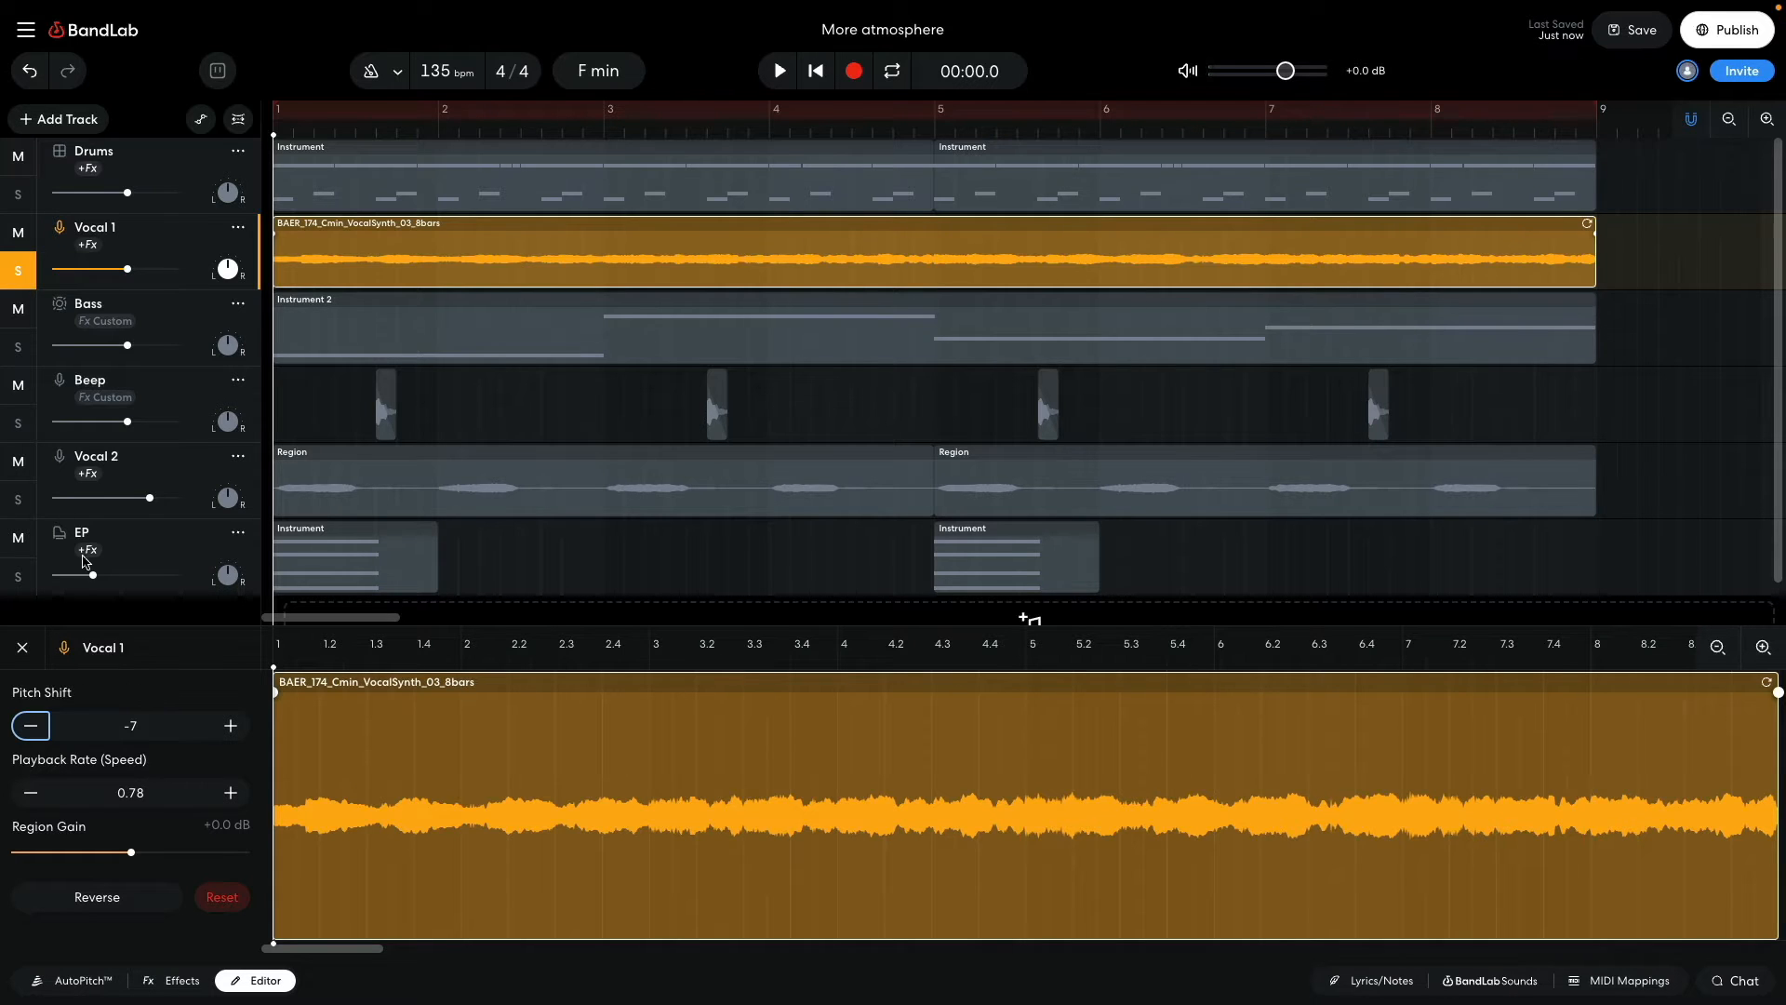
{"action": "left_click", "coordinate": [19, 272]}
{"action": "key", "text": "space"}
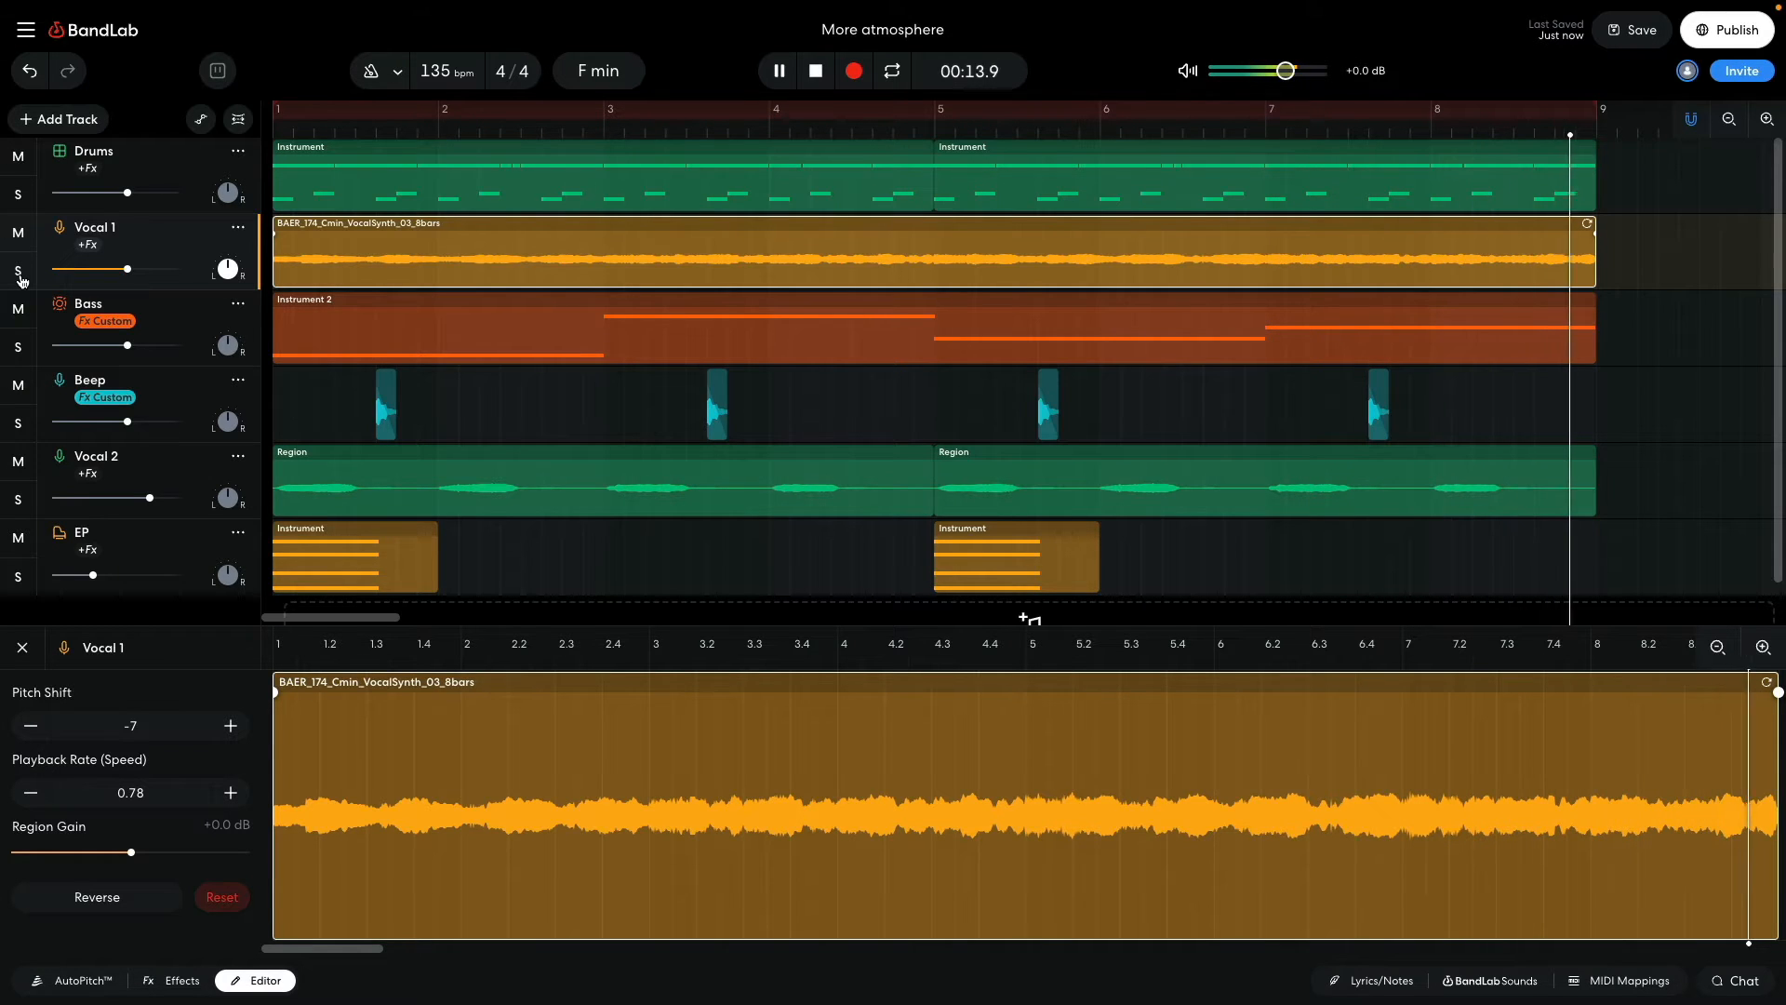
Solo the Bass track and add a BL Driver distortion effect with Drive at 0.6 and Volume at 3.7
{"action": "left_click", "coordinate": [18, 347]}
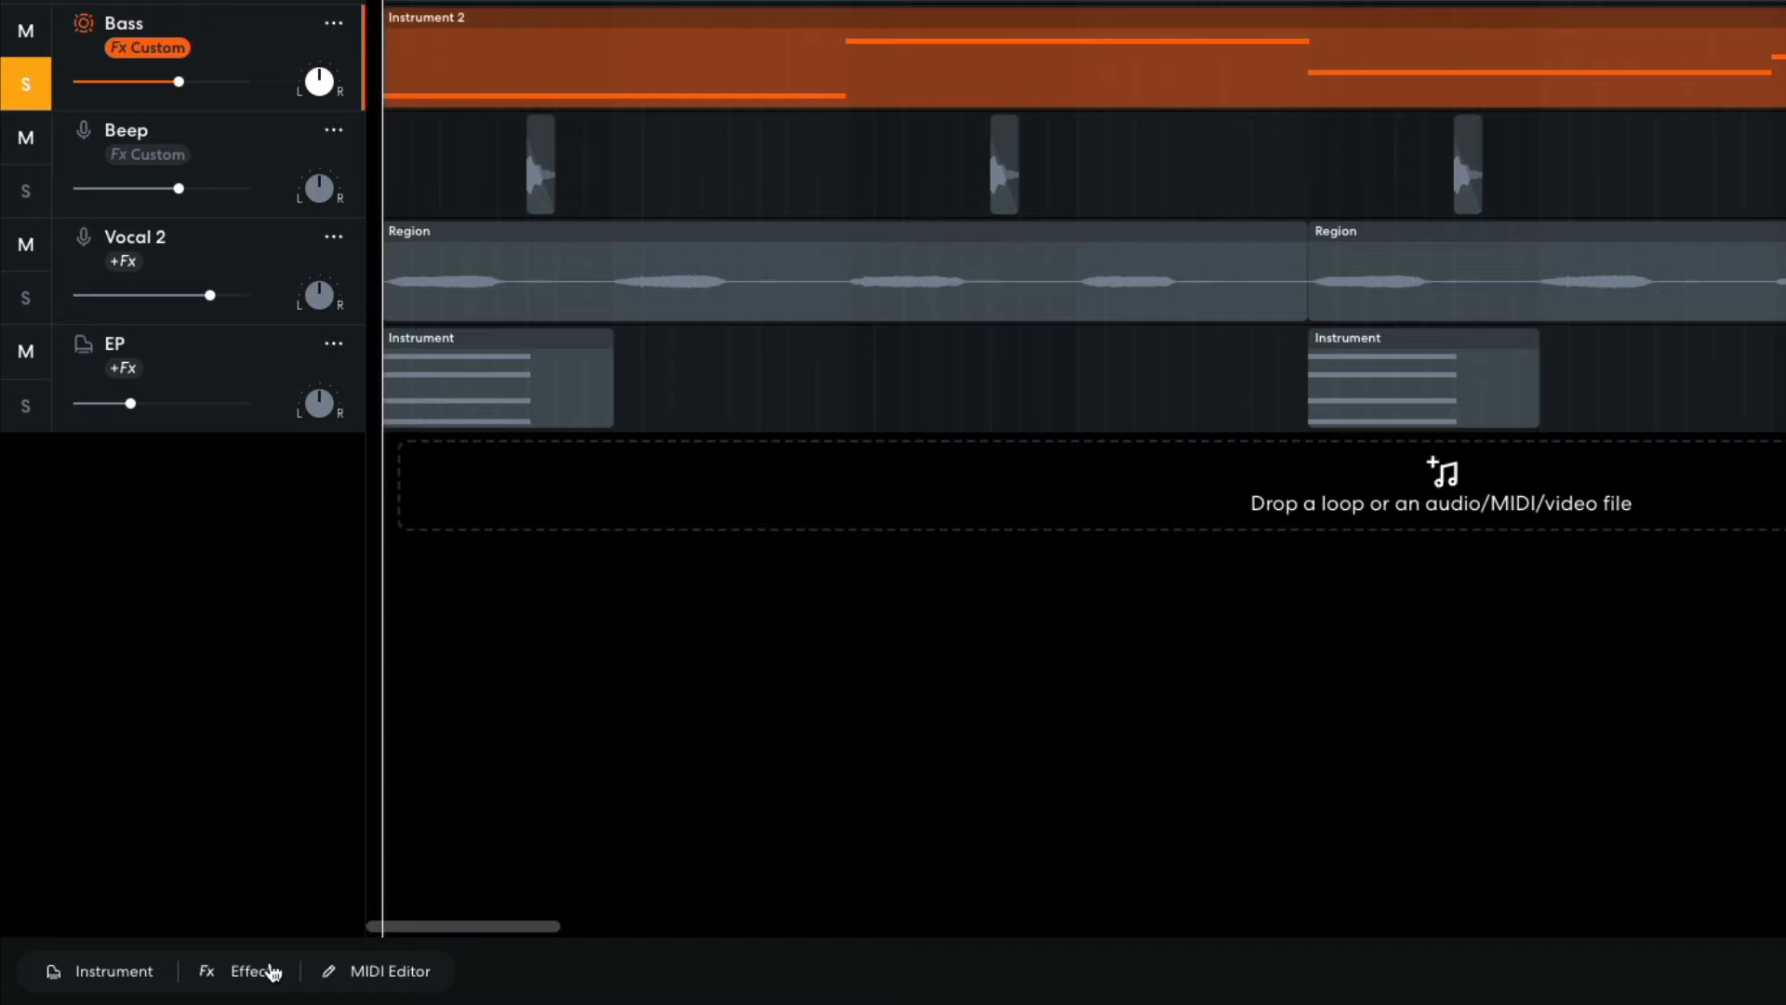
{"action": "left_click", "coordinate": [205, 976]}
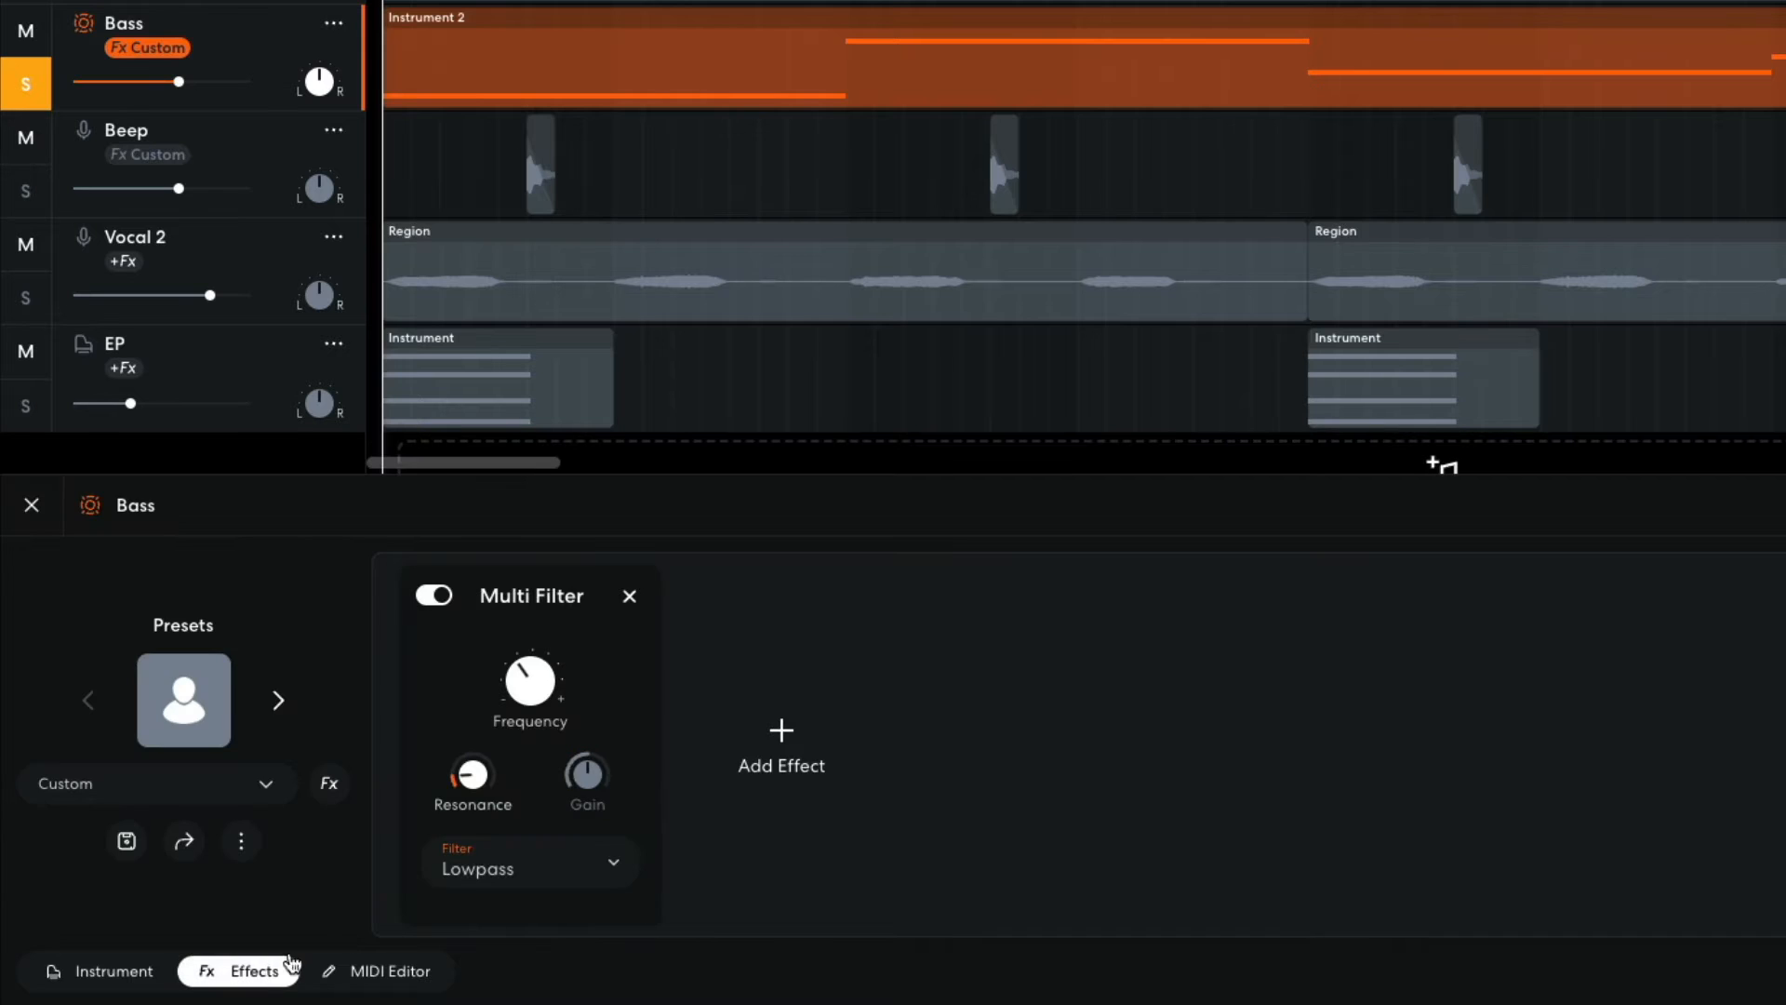
{"action": "left_click", "coordinate": [790, 758]}
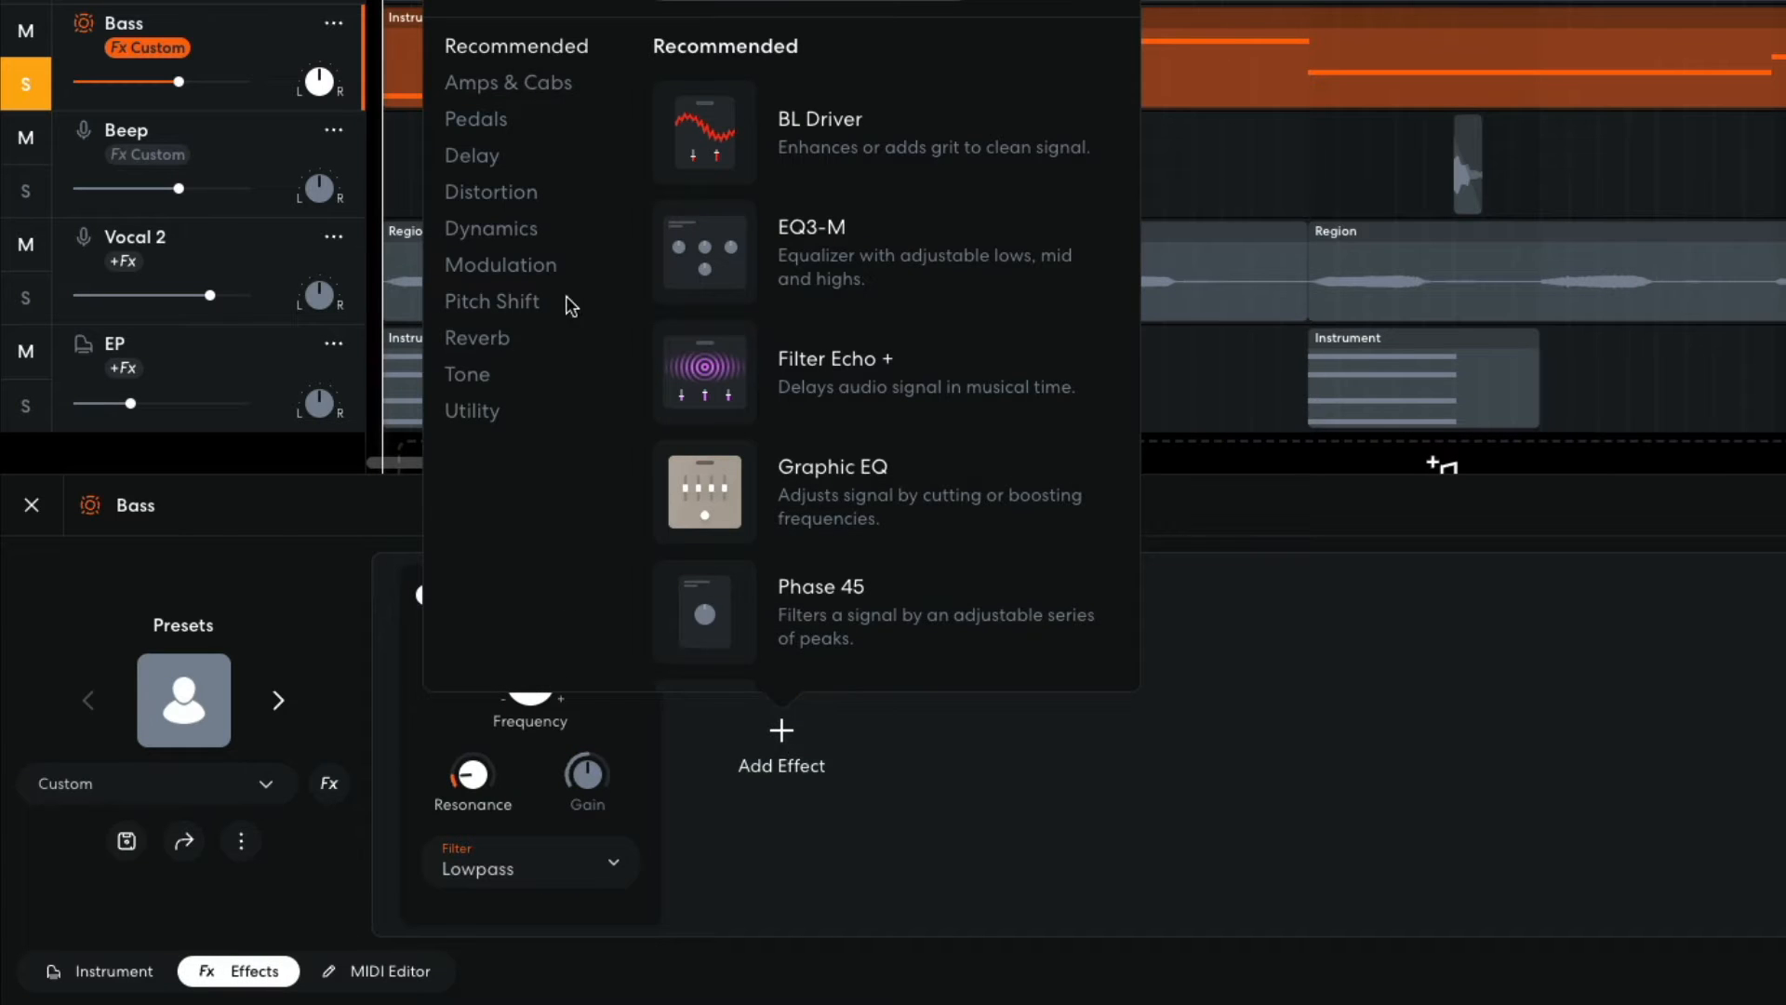
{"action": "left_click", "coordinate": [535, 194]}
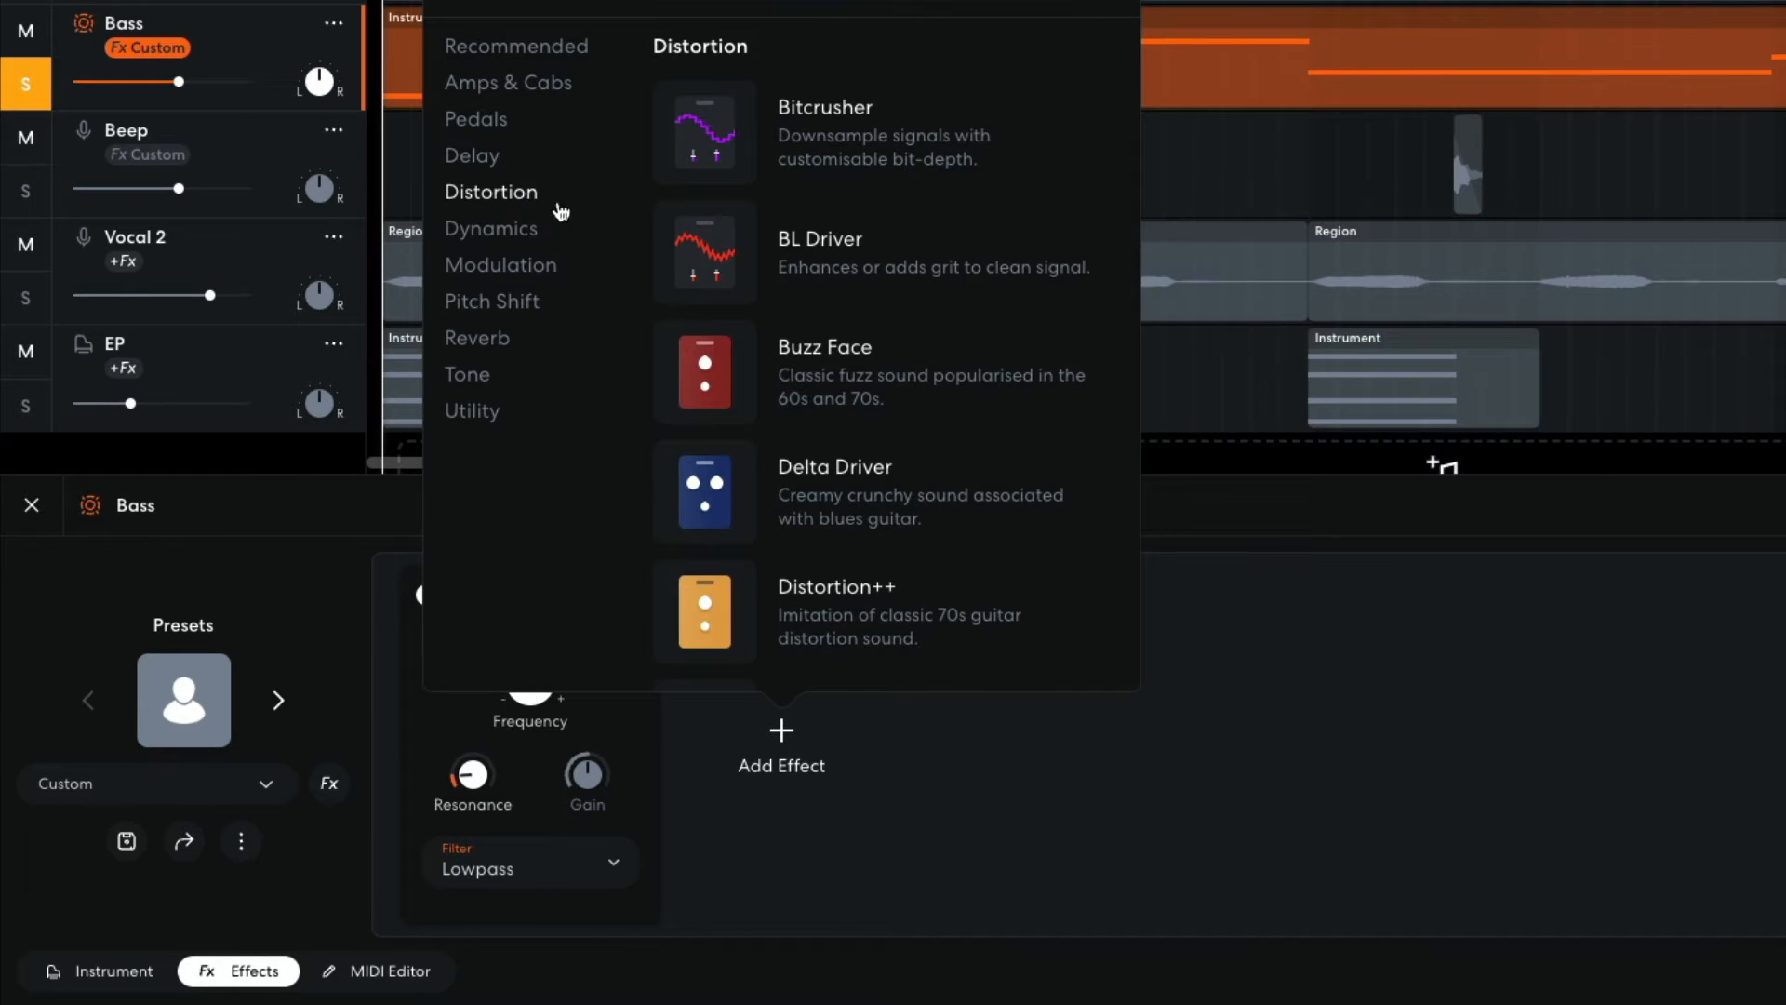
{"action": "left_click", "coordinate": [702, 266]}
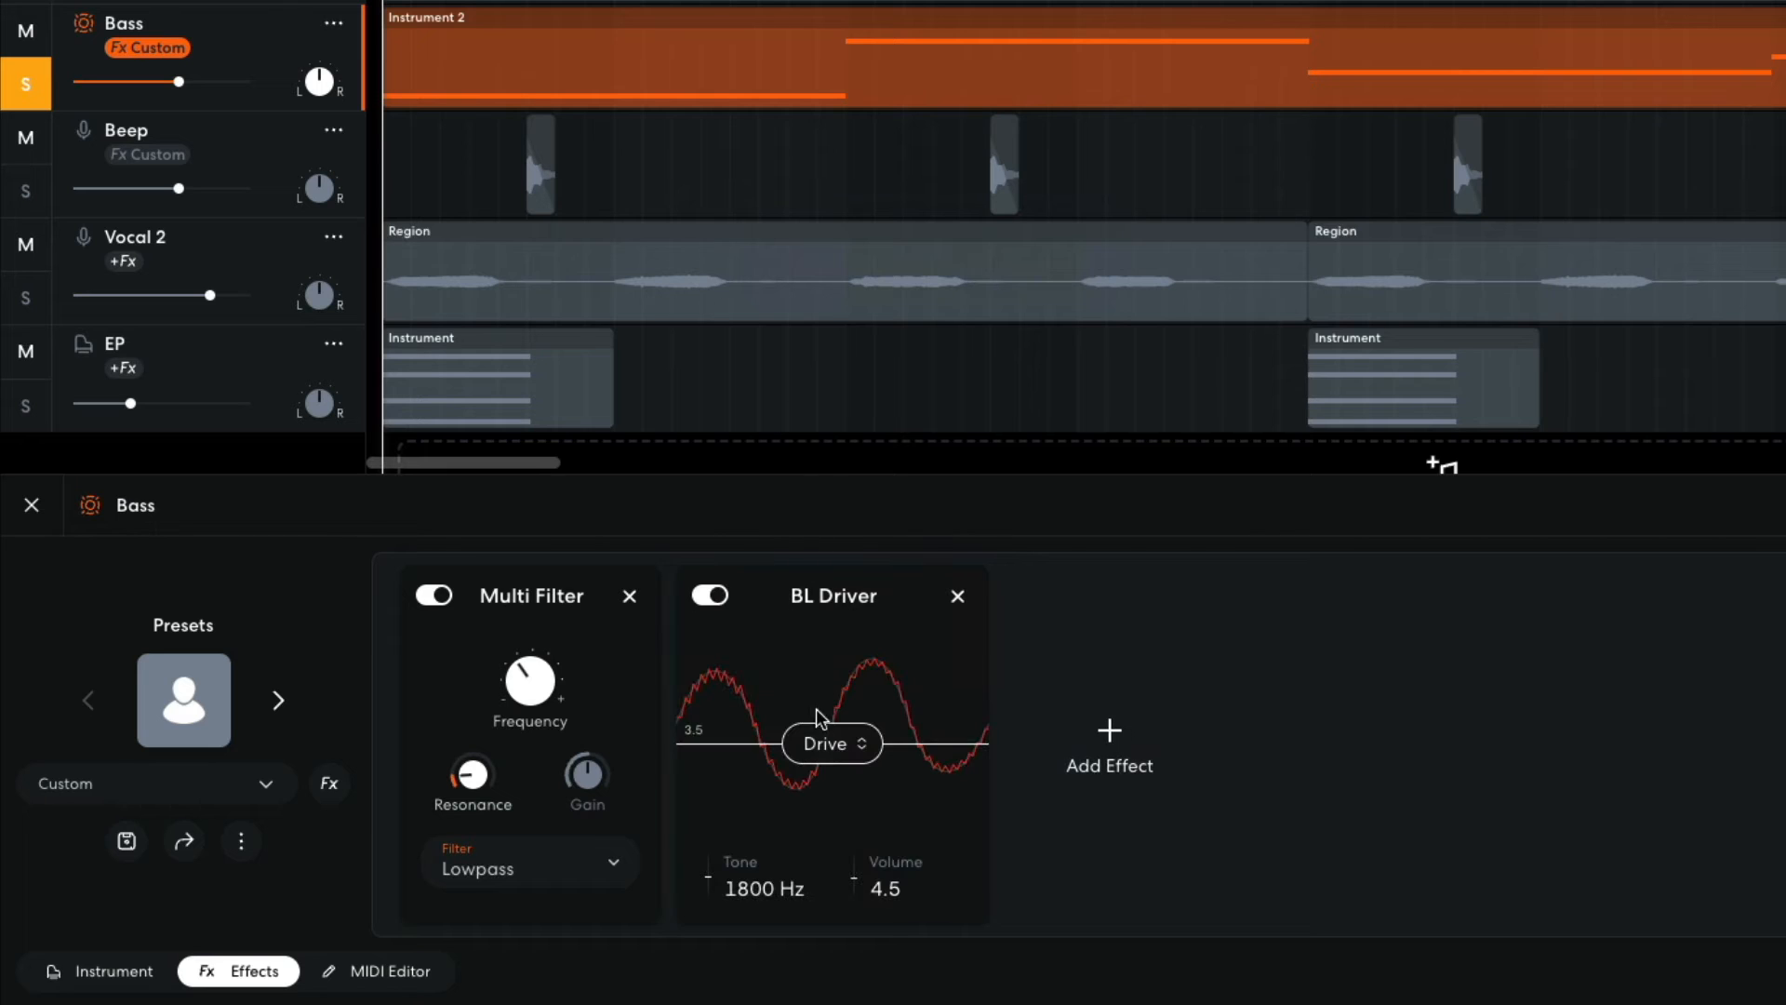
{"action": "left_click_drag", "start_coordinate": [818, 716], "coordinate": [825, 784]}
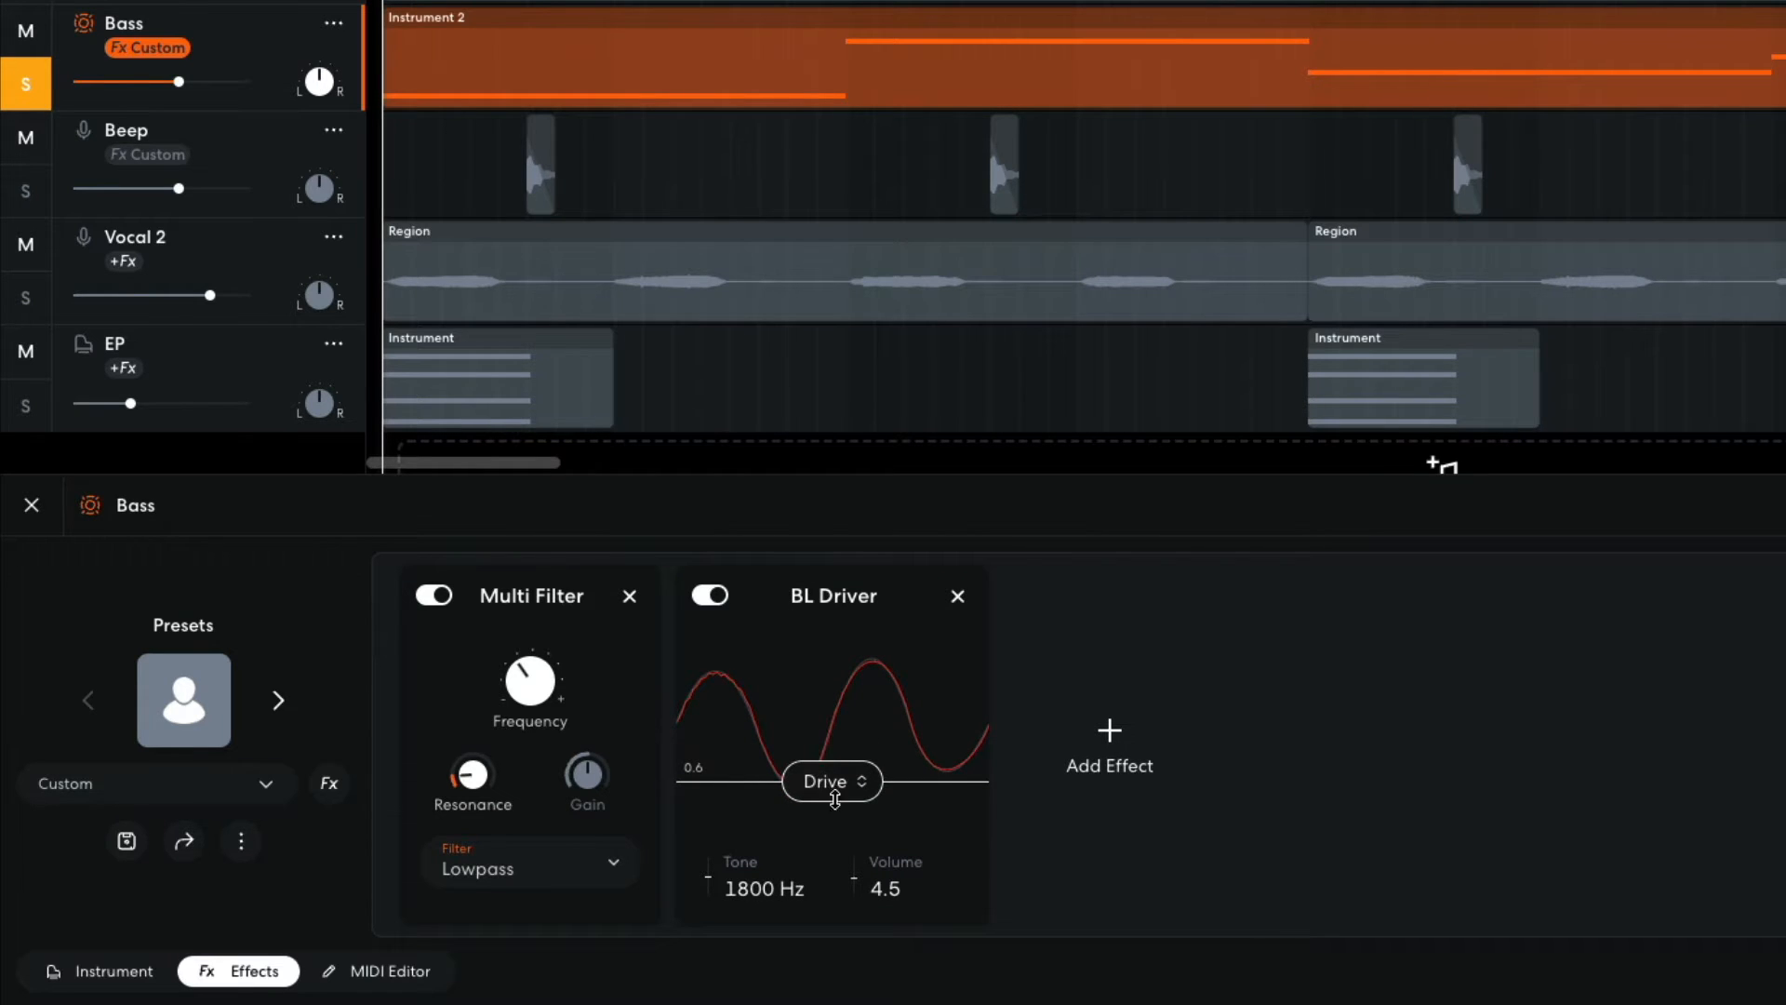
{"action": "left_click_drag", "start_coordinate": [852, 869], "coordinate": [846, 896]}
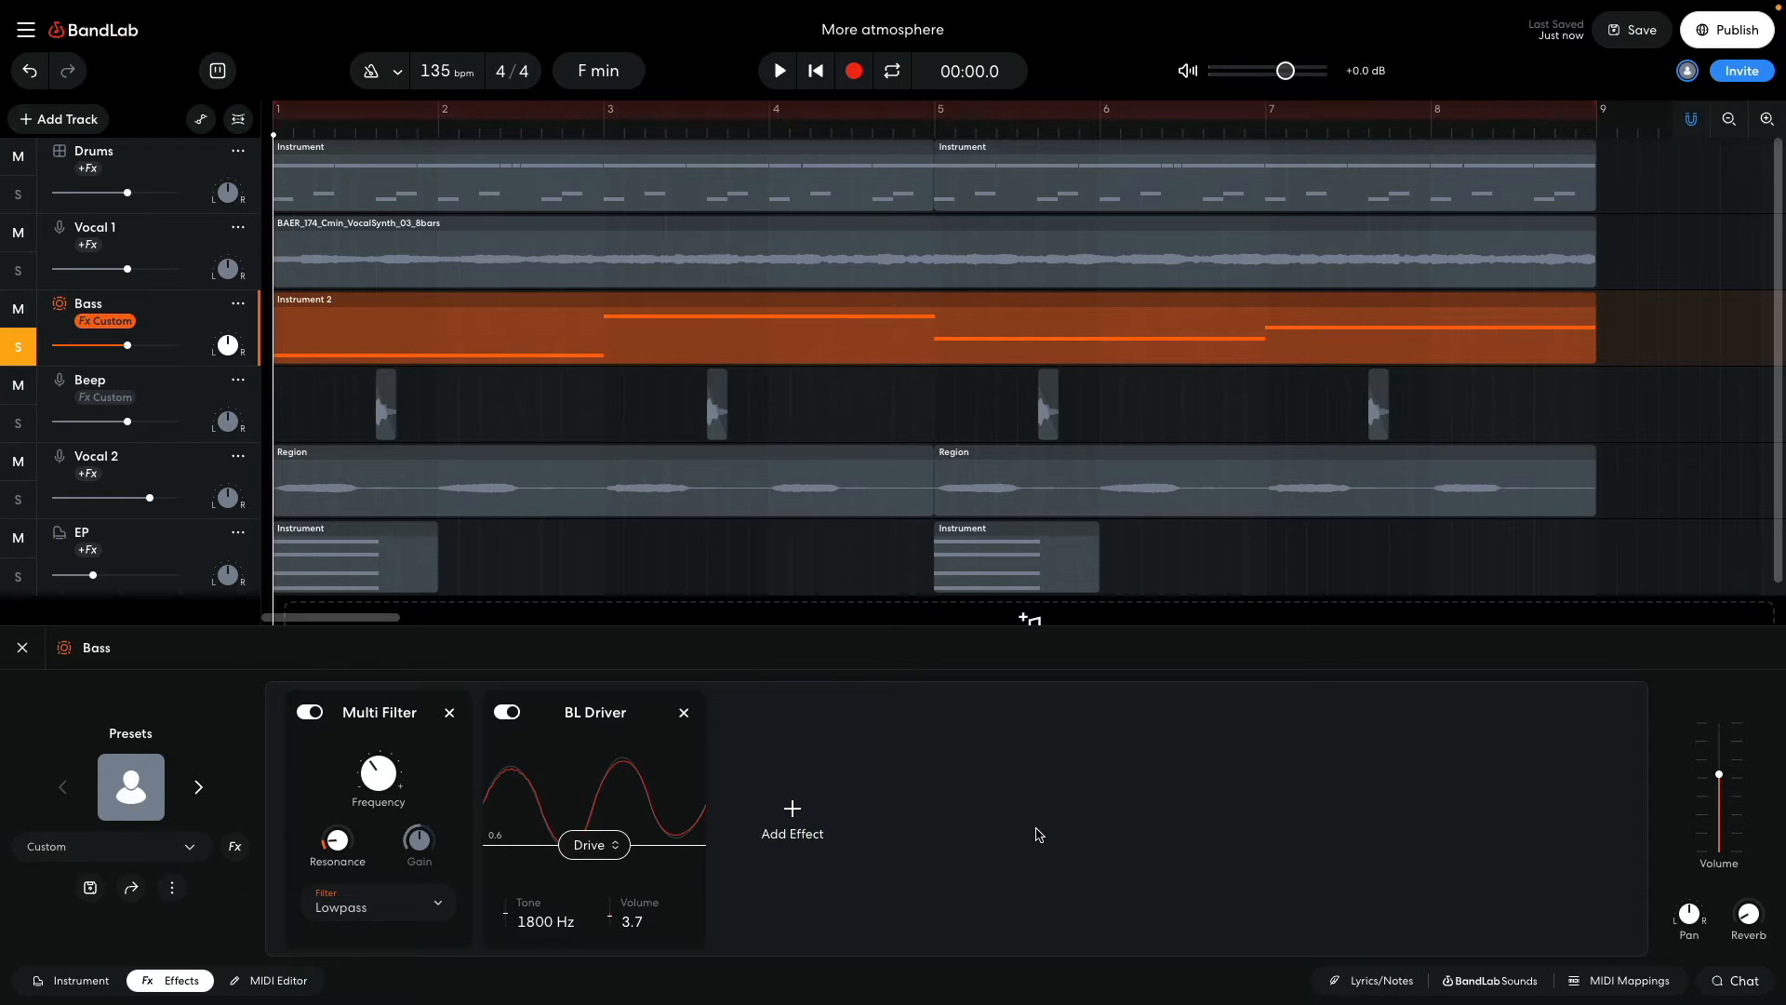
Play the soloed bass and compare its sound with BL Driver bypassed and enabled
{"action": "key", "text": "space"}
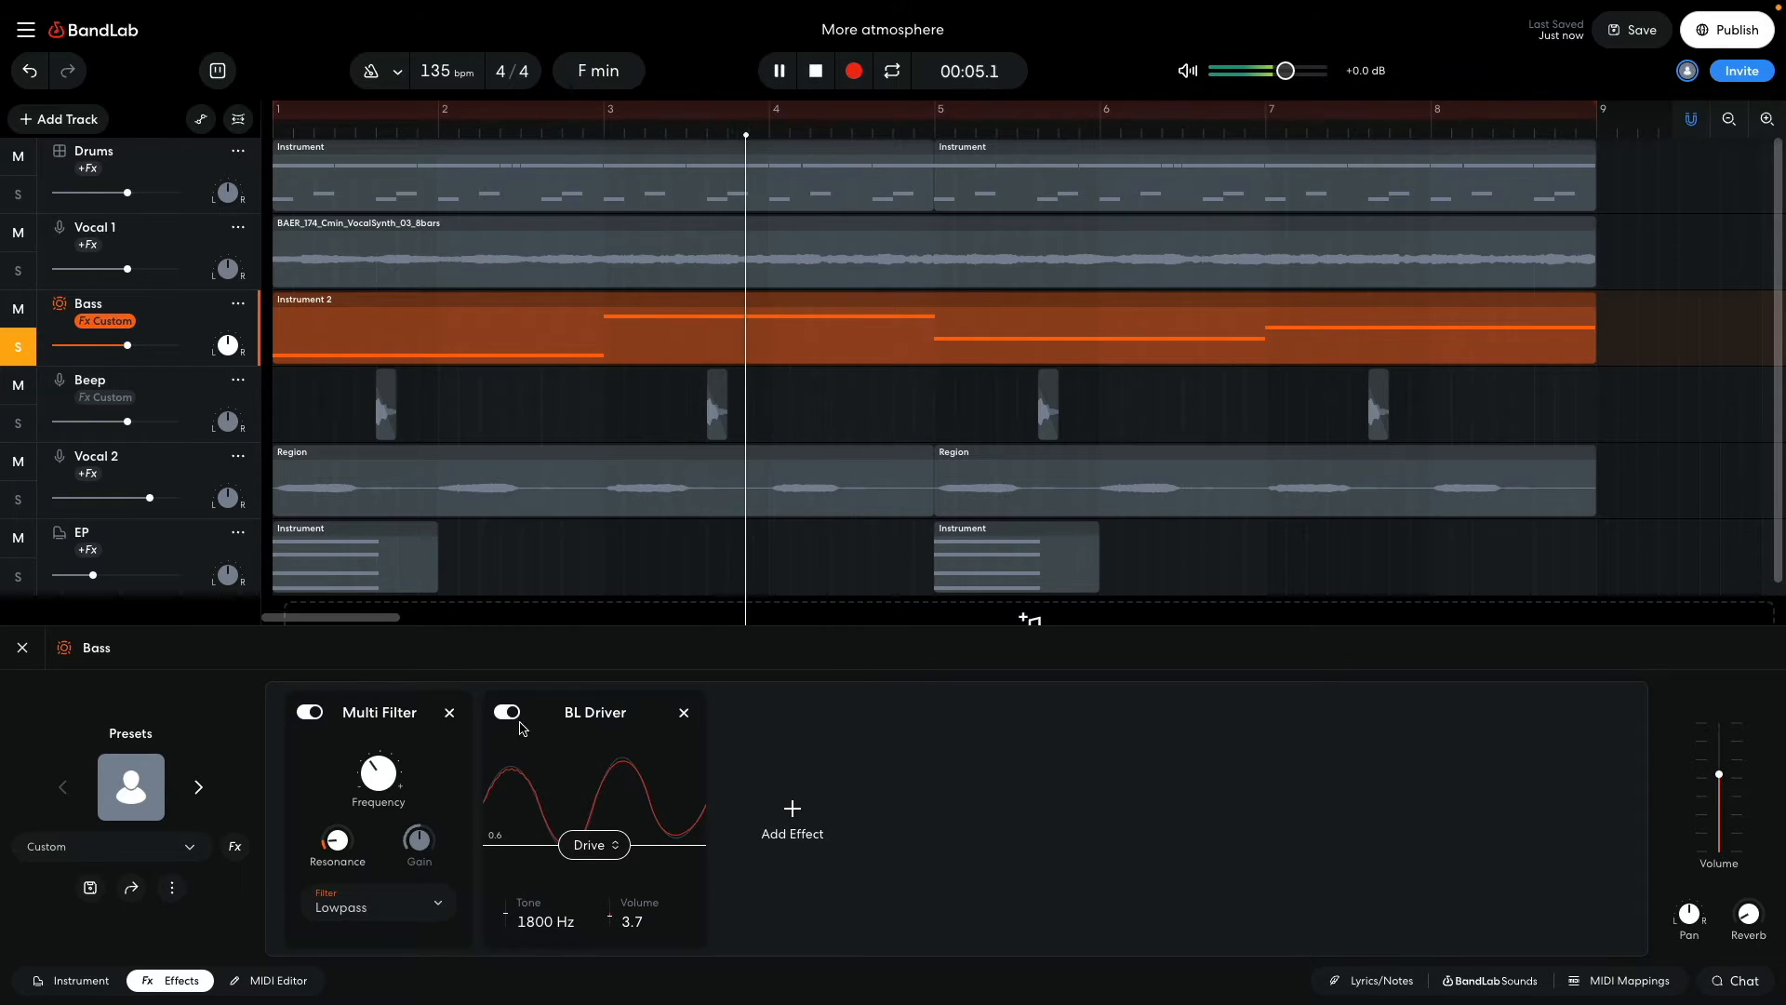
{"action": "left_click", "coordinate": [507, 713]}
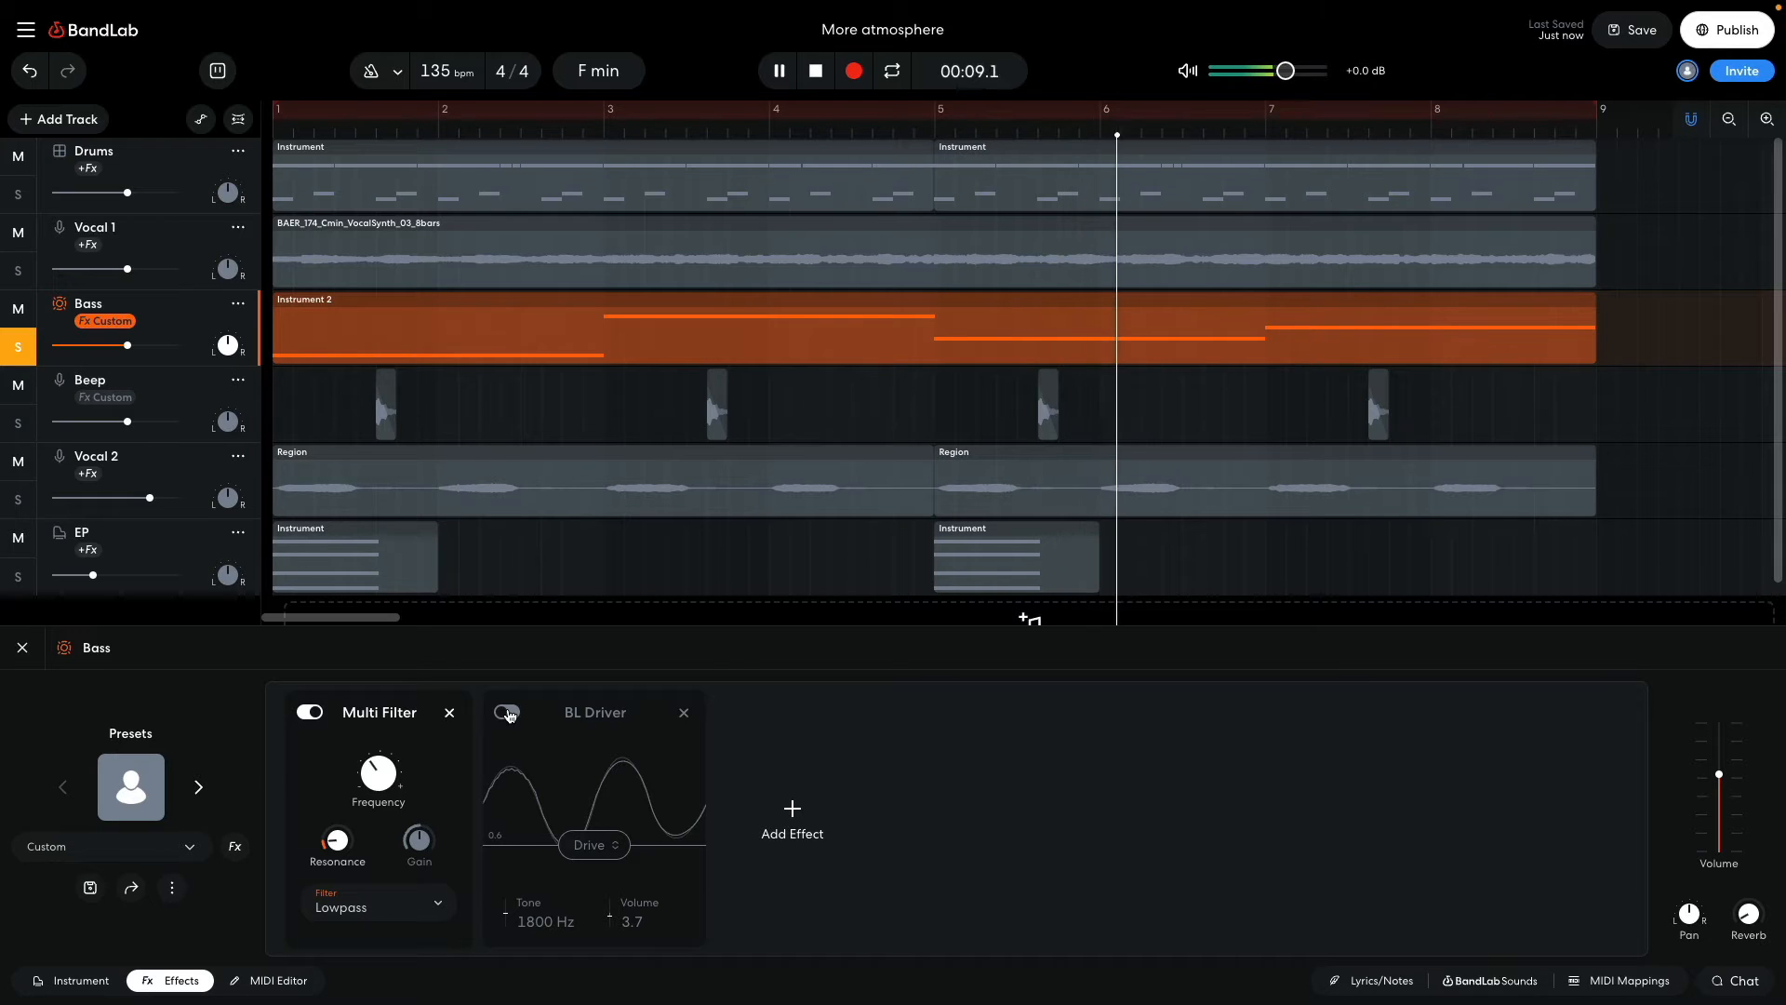
{"action": "left_click", "coordinate": [507, 713]}
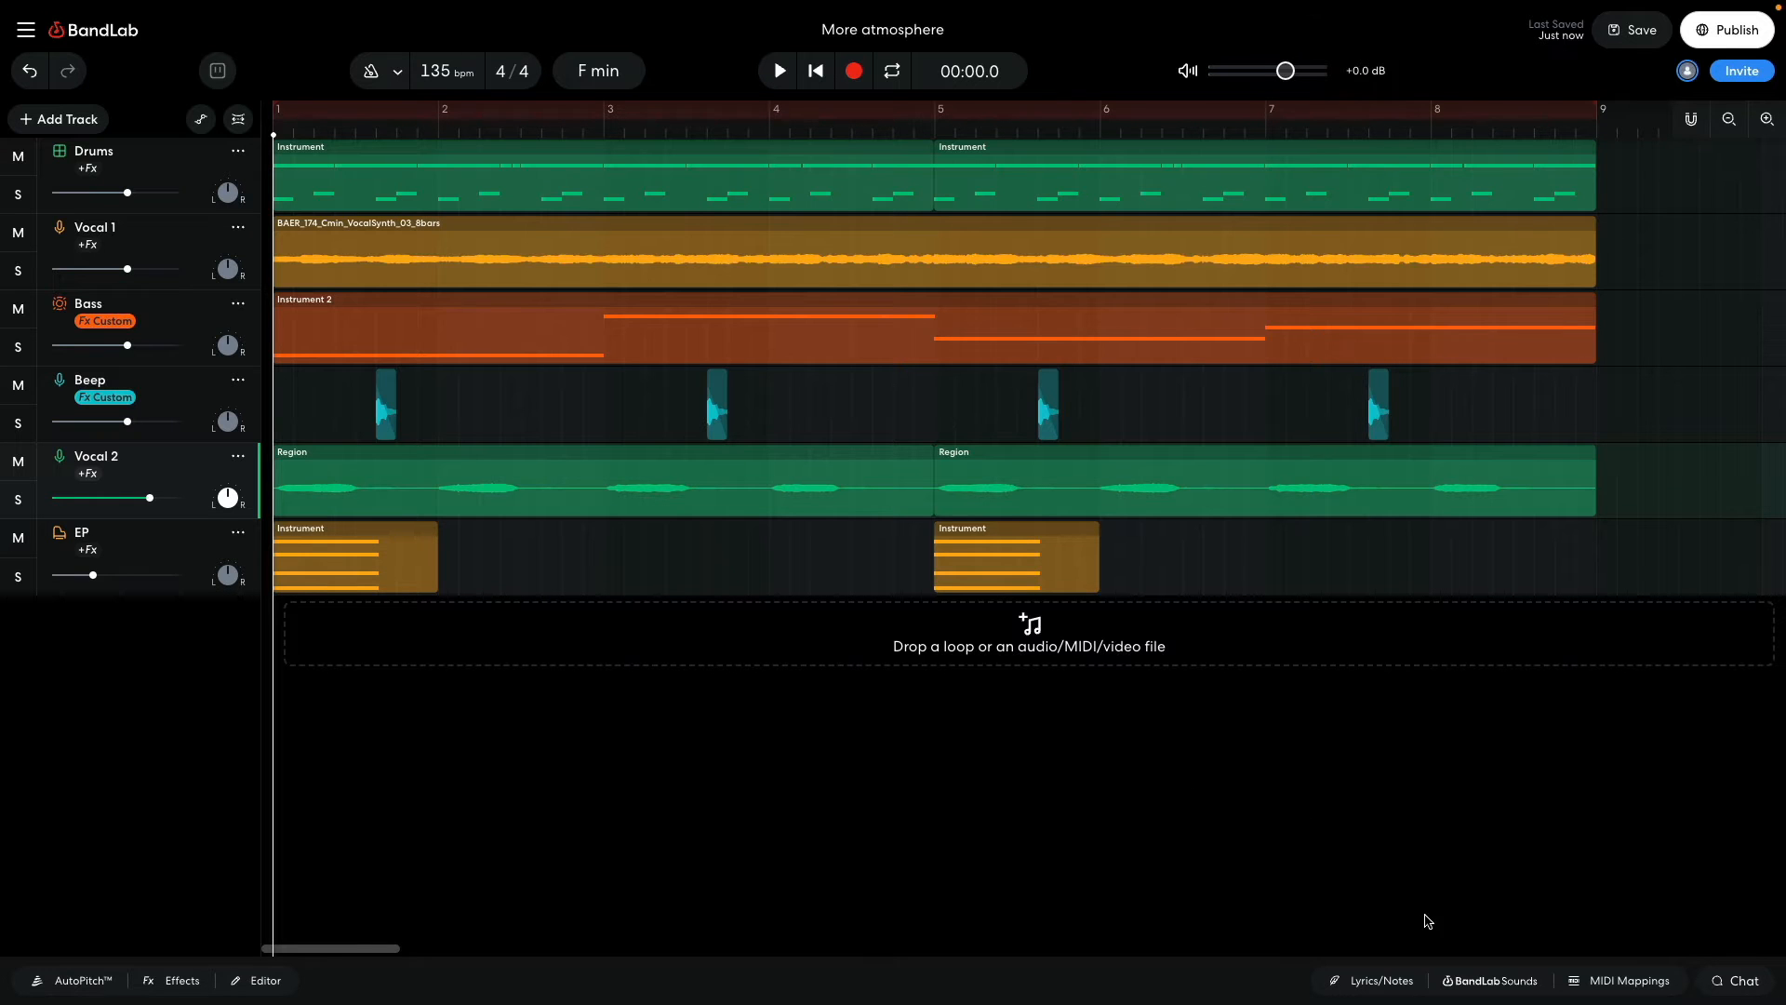
Search the BandLab Sounds loops for "vinyl crackle" and choose Crackle_90_01_4bar for the project
{"action": "left_click", "coordinate": [1468, 985]}
{"action": "left_click", "coordinate": [1572, 160]}
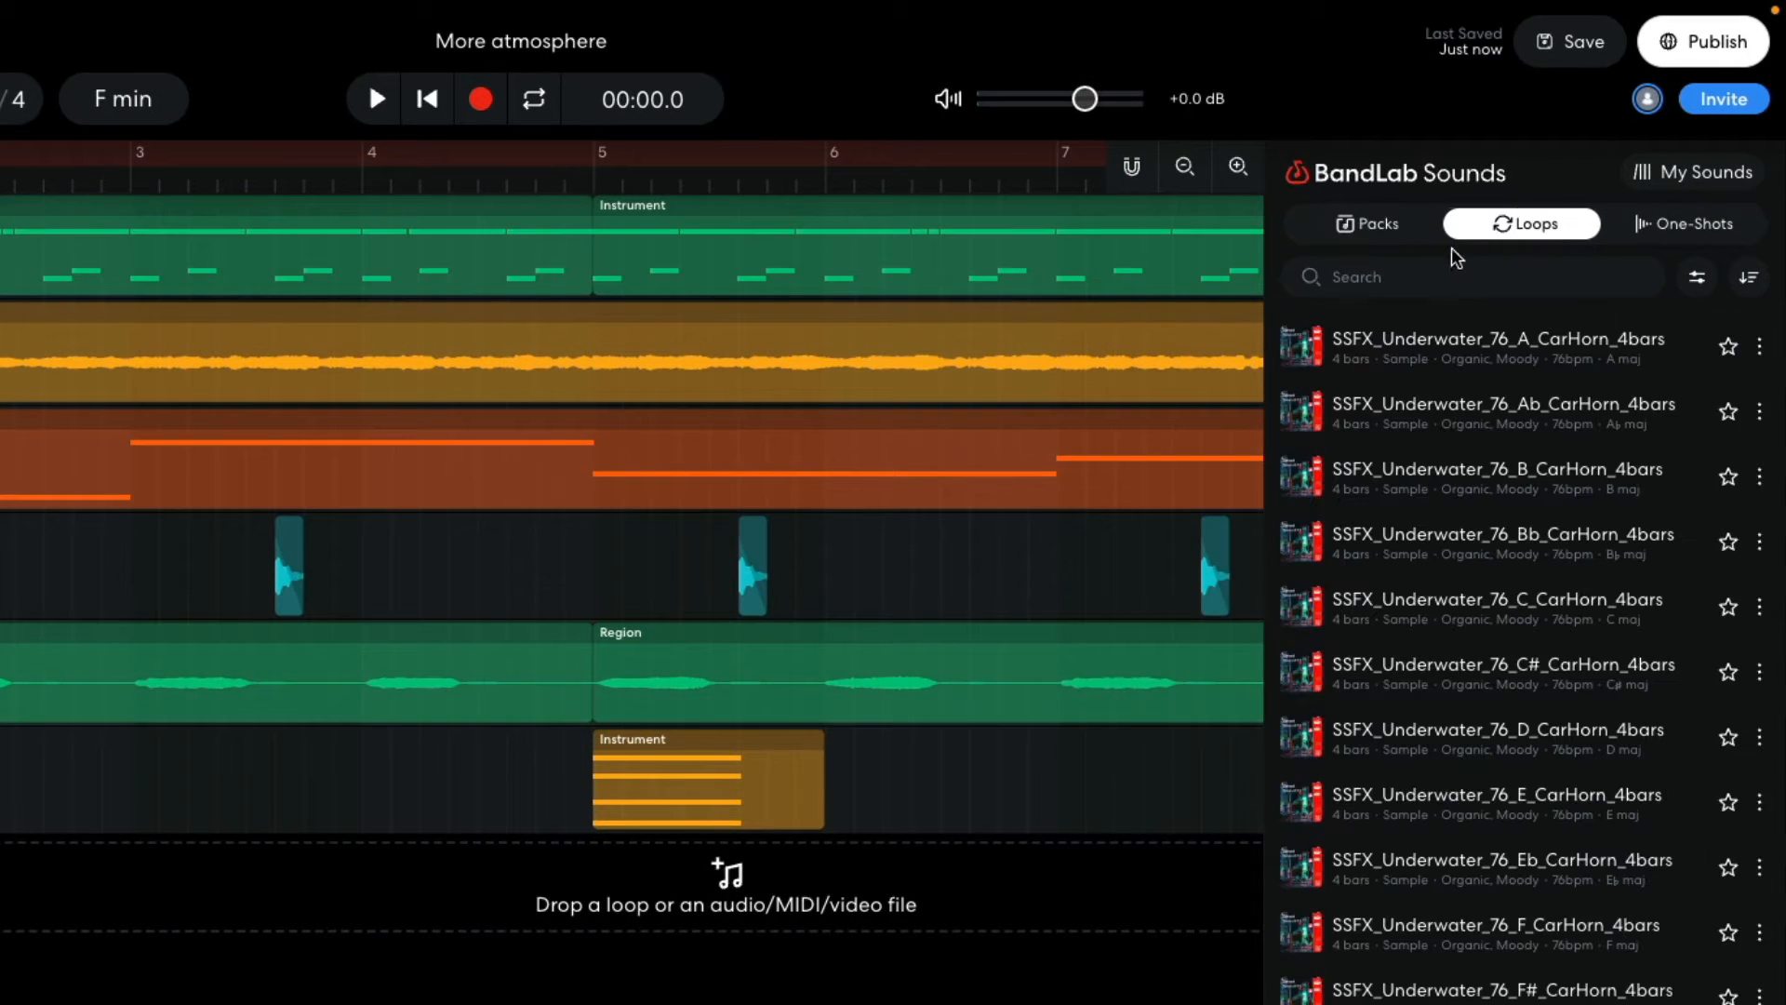
{"action": "left_click", "coordinate": [1540, 193]}
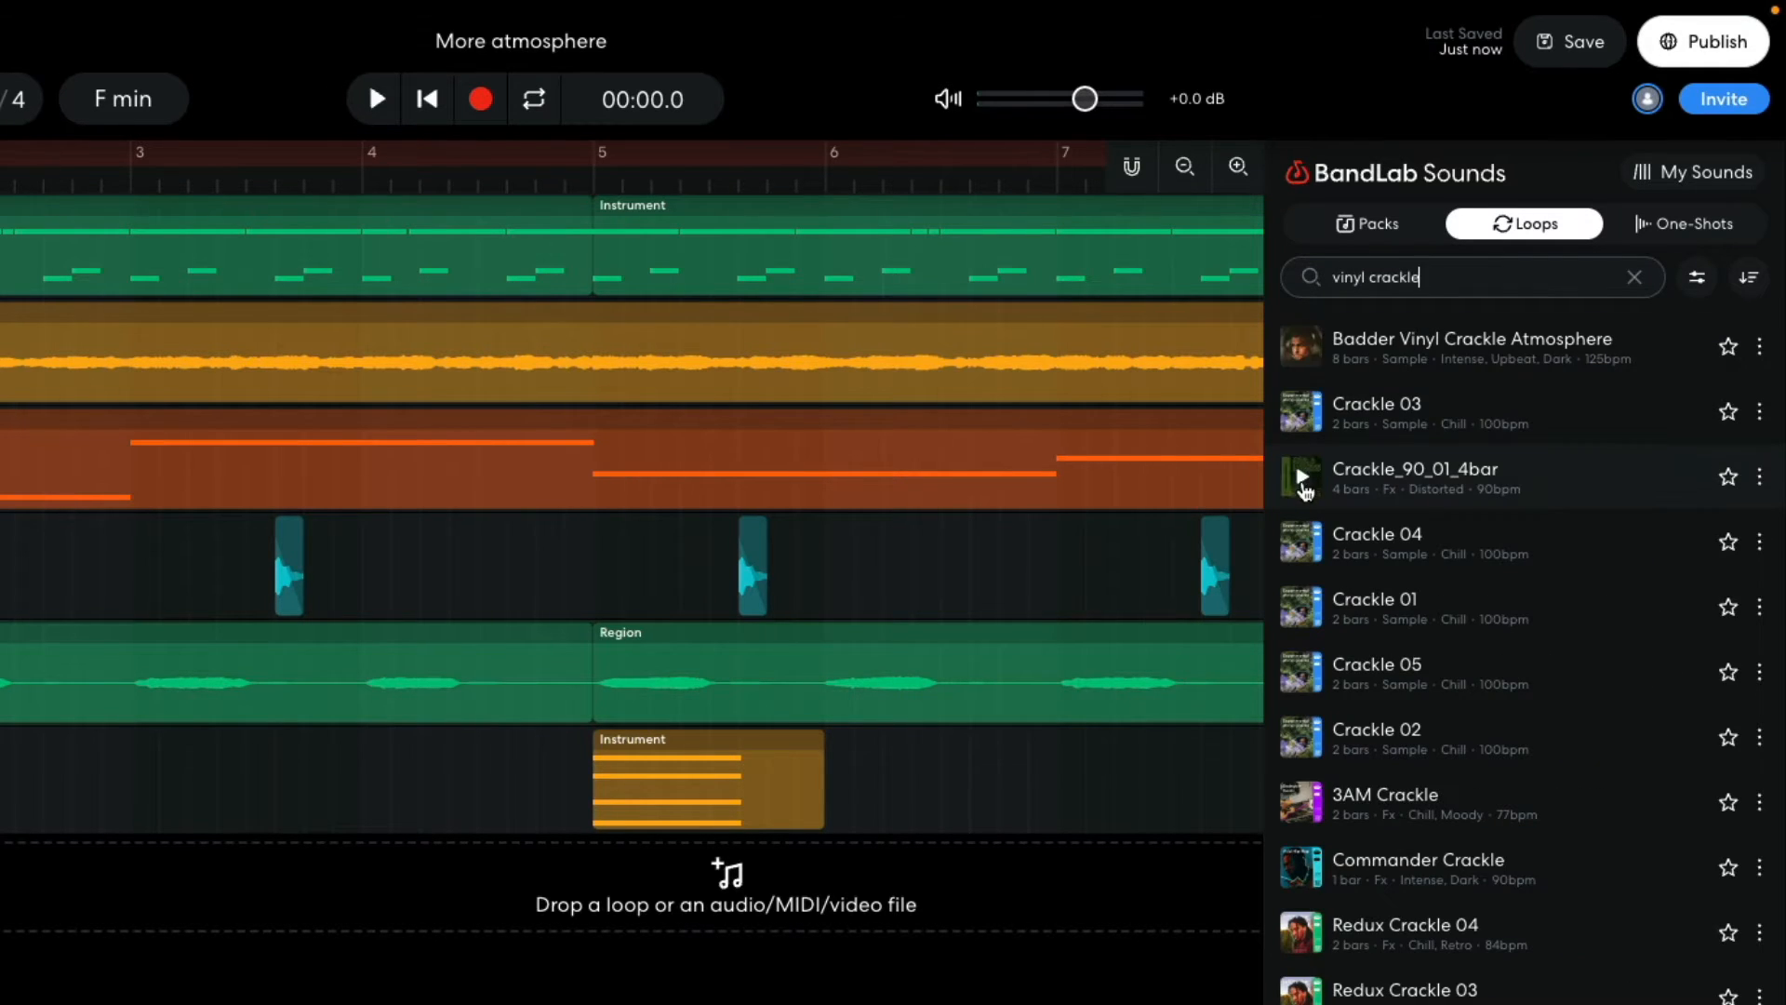
{"action": "left_click", "coordinate": [1305, 491]}
Search the loops for "rain" and choose FX_Ambience_Rain_150bpm for the project
{"action": "left_click", "coordinate": [1483, 277]}
{"action": "type", "text": "rain"}
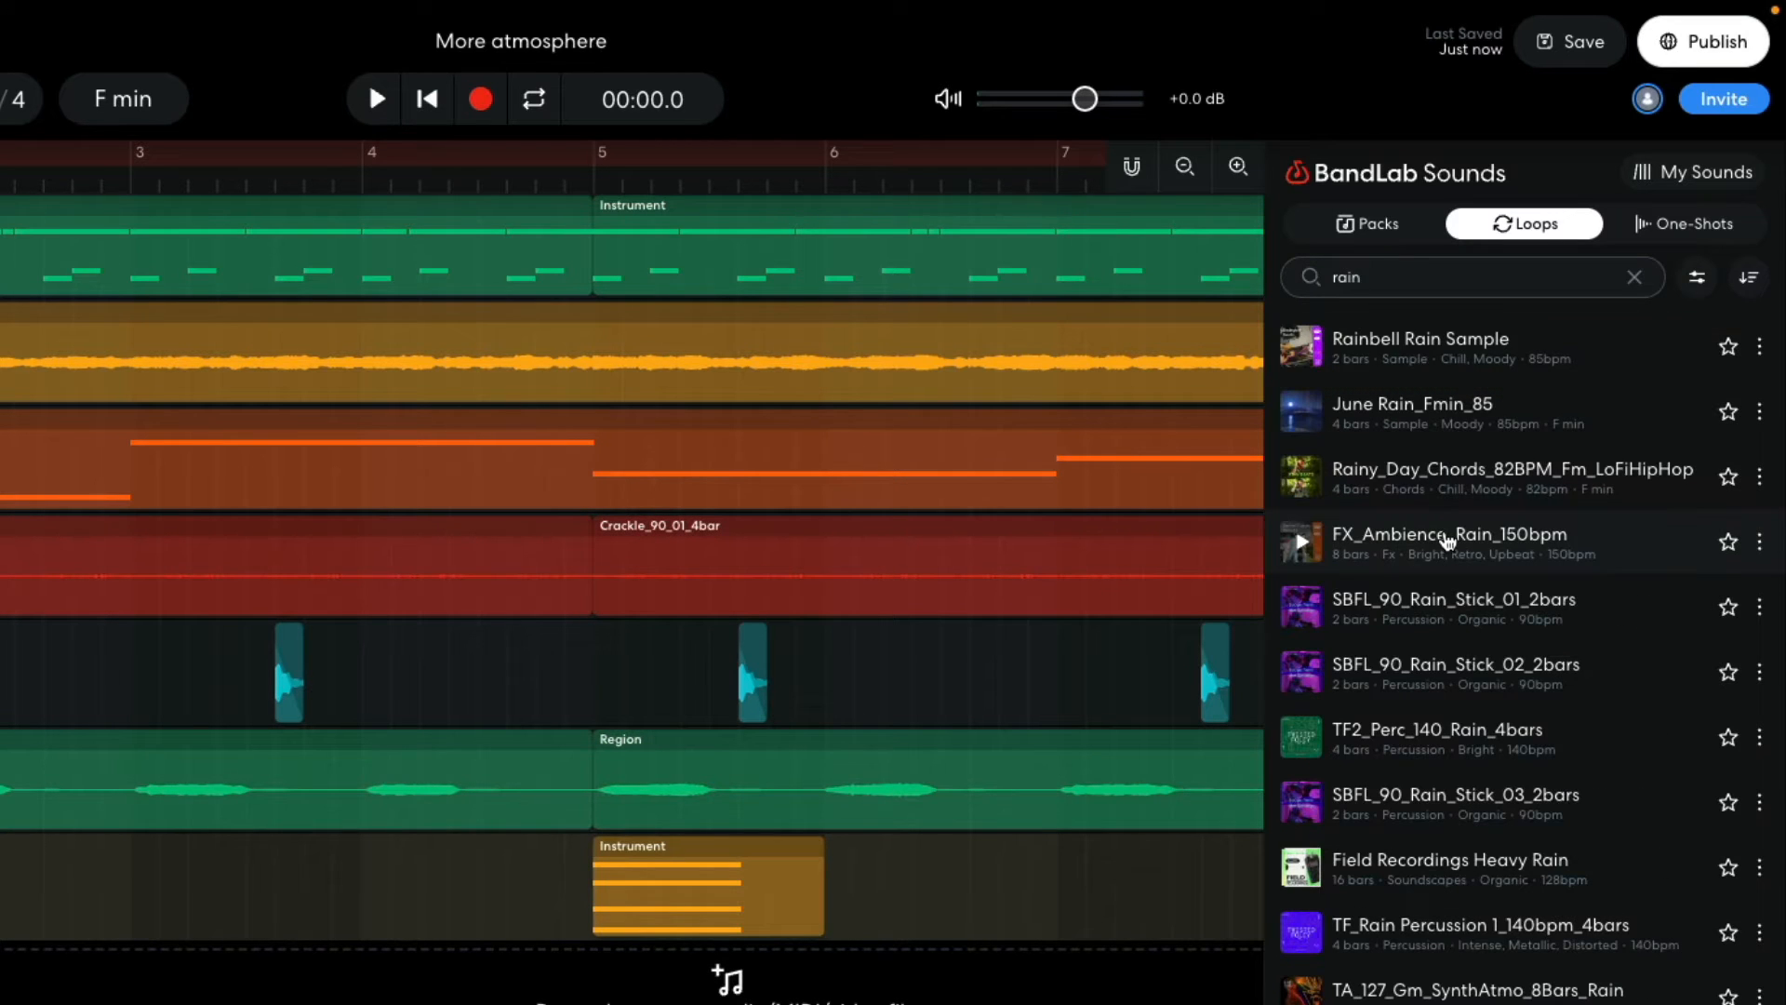
{"action": "left_click", "coordinate": [1445, 539]}
Shorten the soloed Sweep_Down_2_White_Noise region to half a bar, fade it out over most of its length and audition it
{"action": "key", "text": "space"}
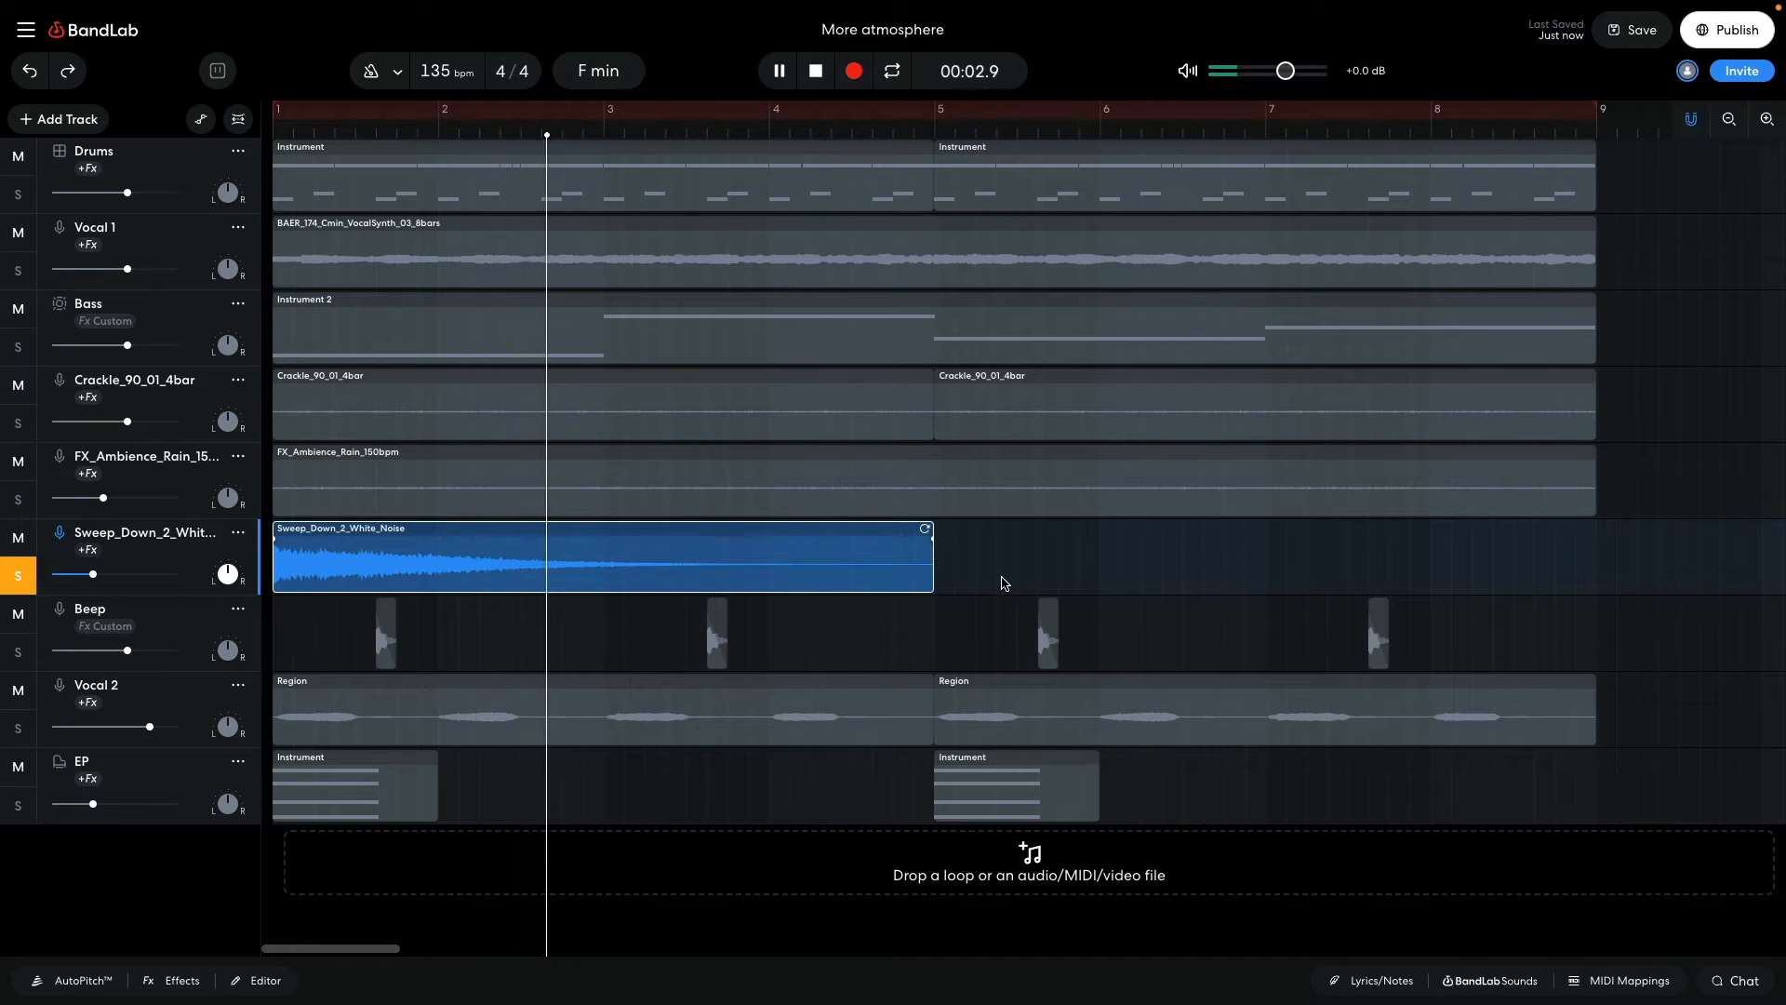
{"action": "key", "text": "space"}
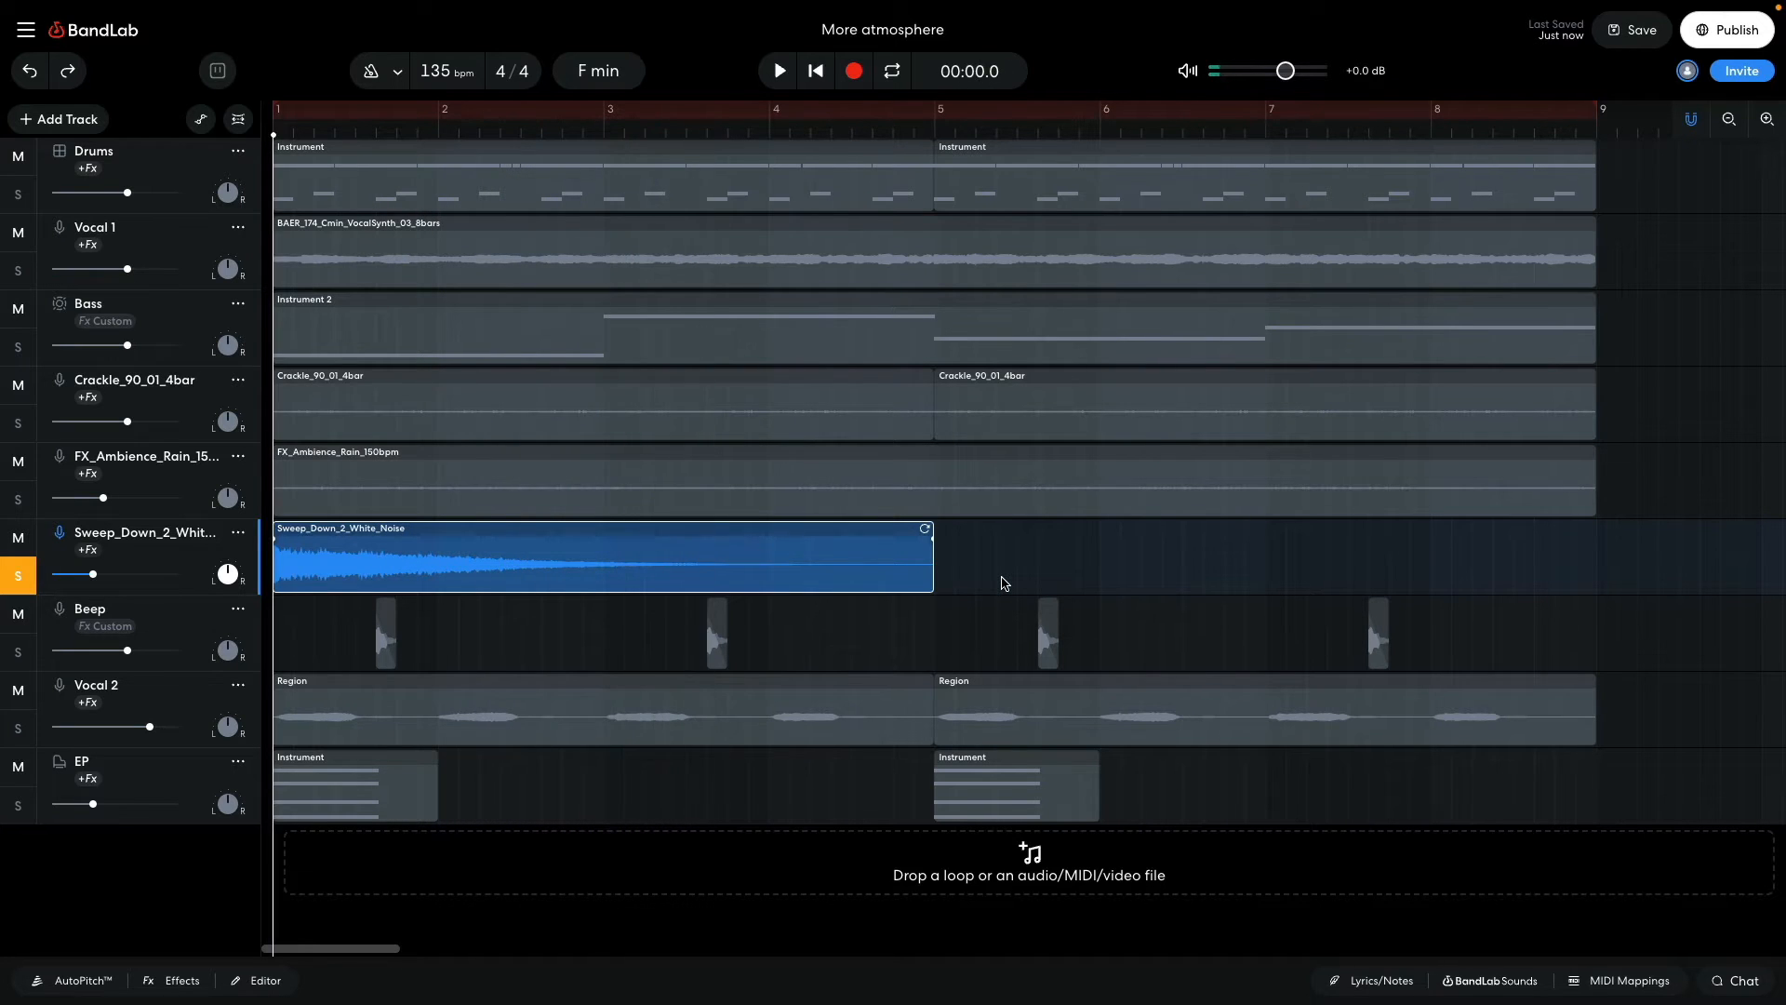
{"action": "left_click_drag", "start_coordinate": [932, 565], "coordinate": [356, 564]}
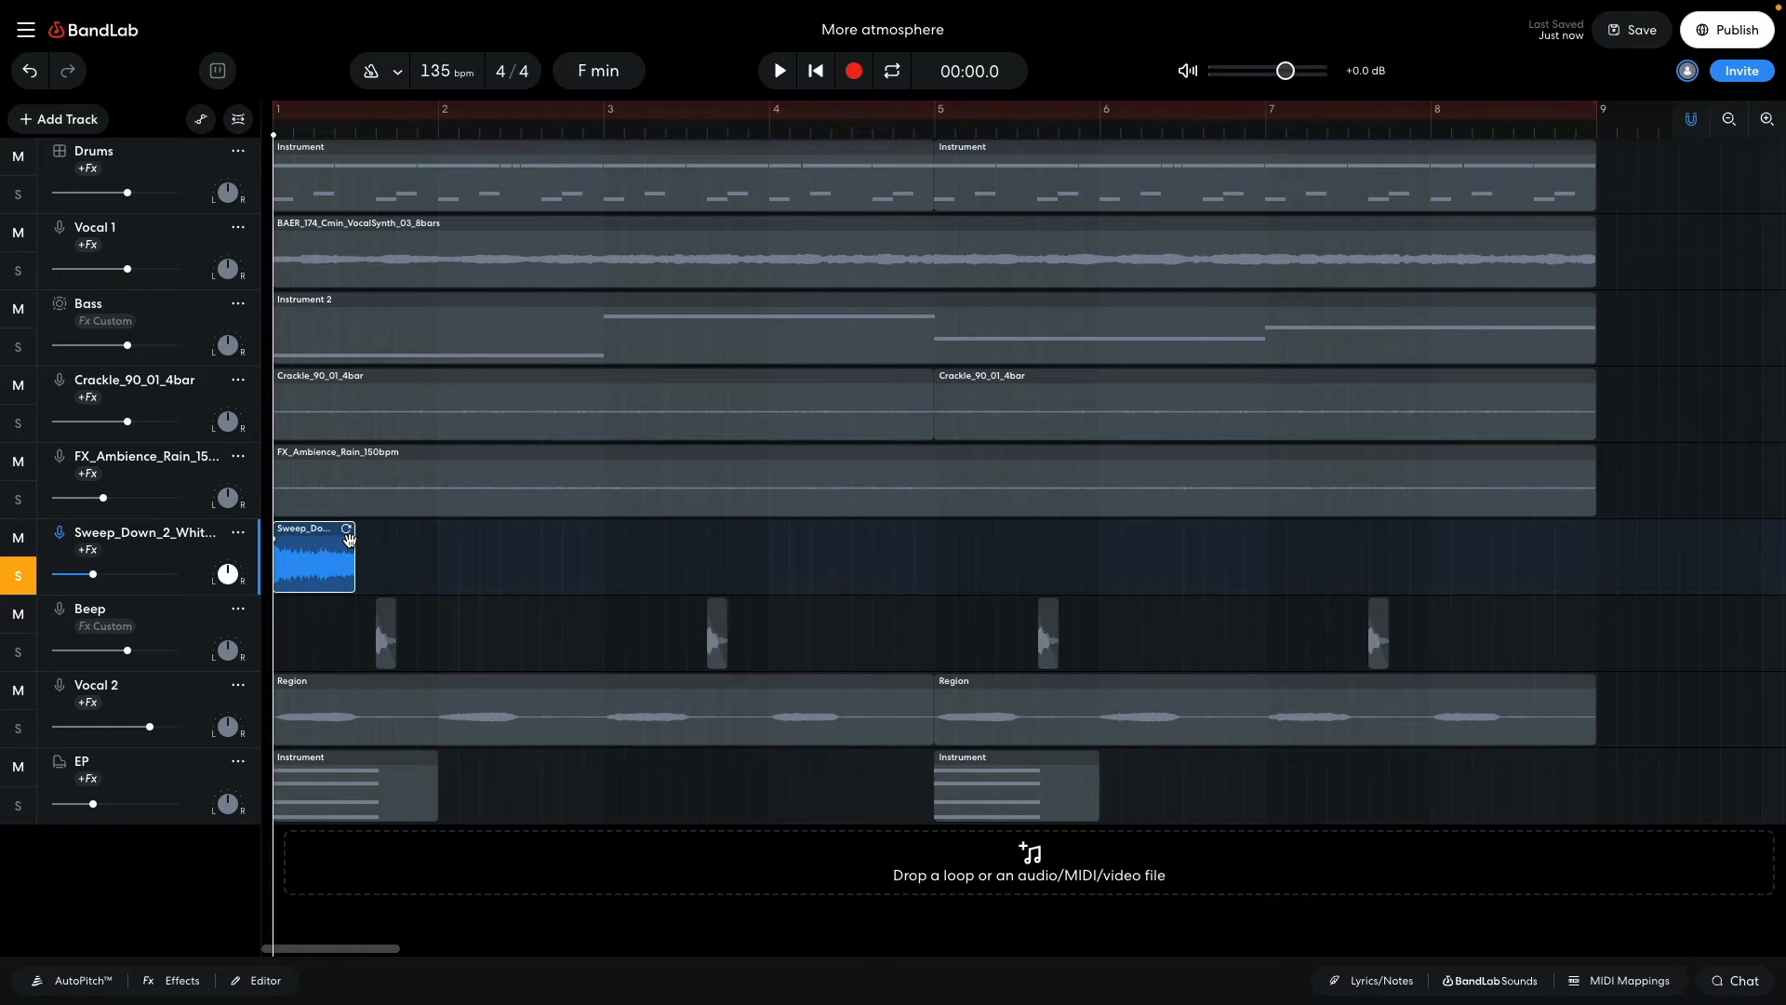
{"action": "left_click_drag", "start_coordinate": [337, 543], "coordinate": [303, 544]}
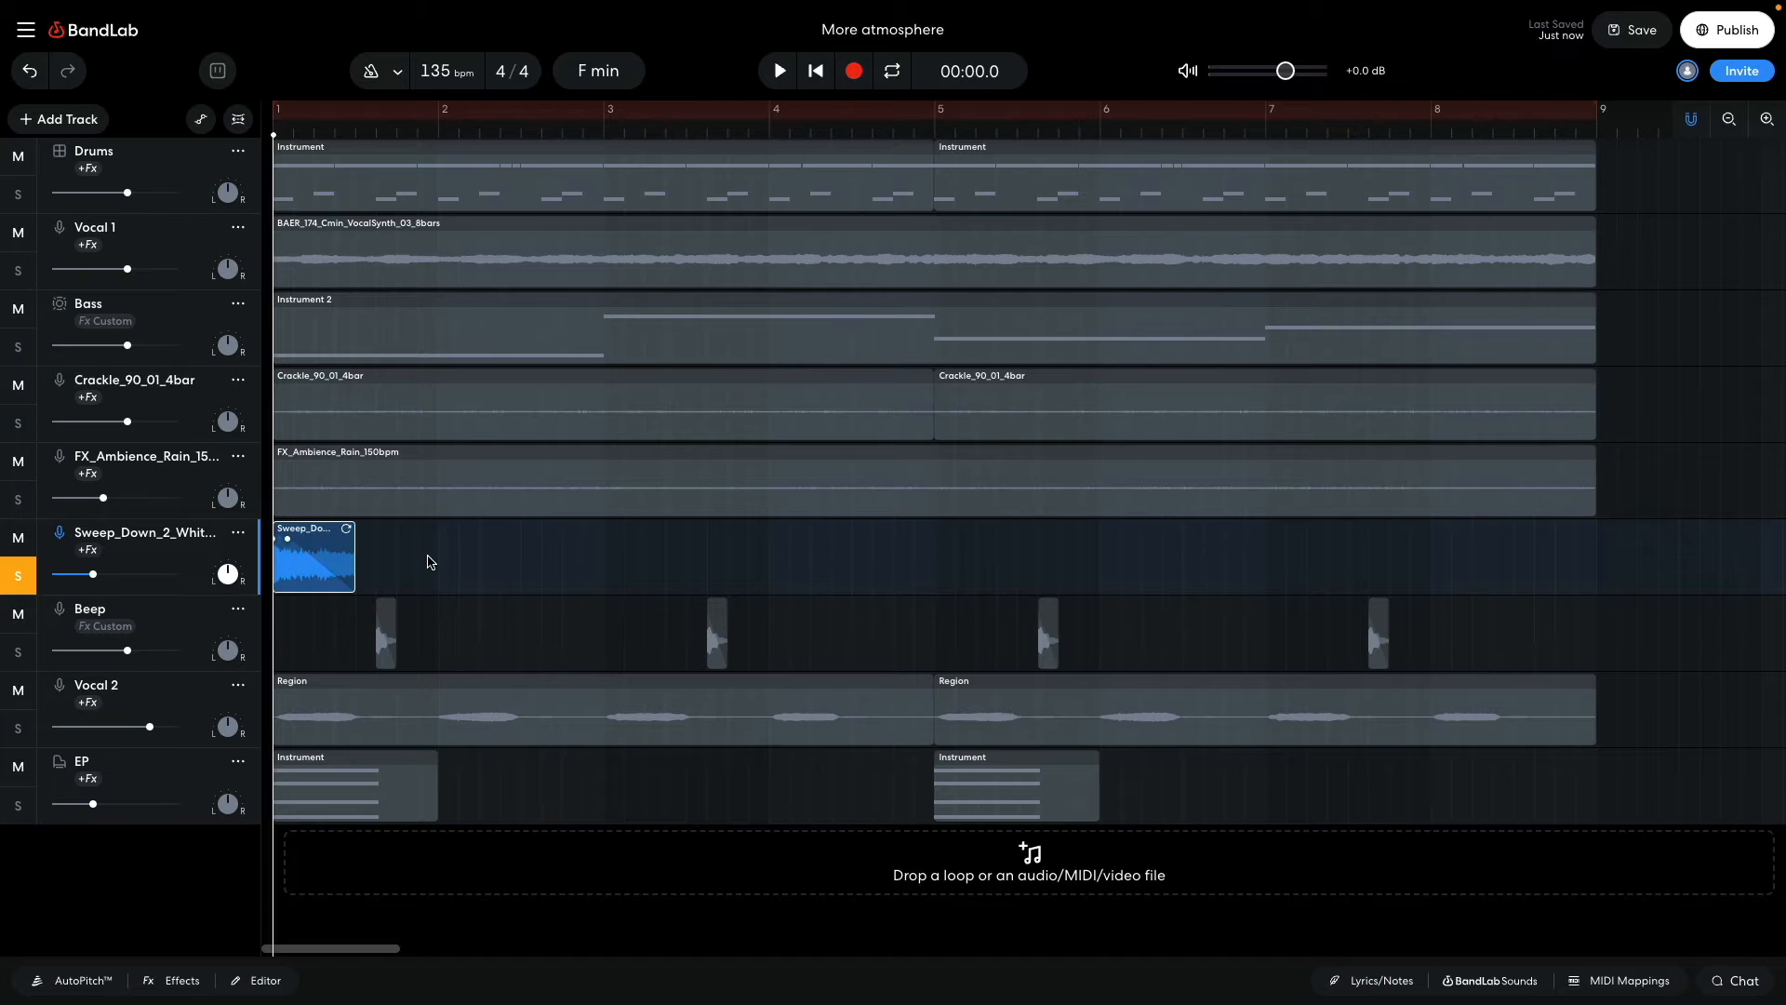
{"action": "key", "text": "space"}
{"action": "key", "text": "space"}
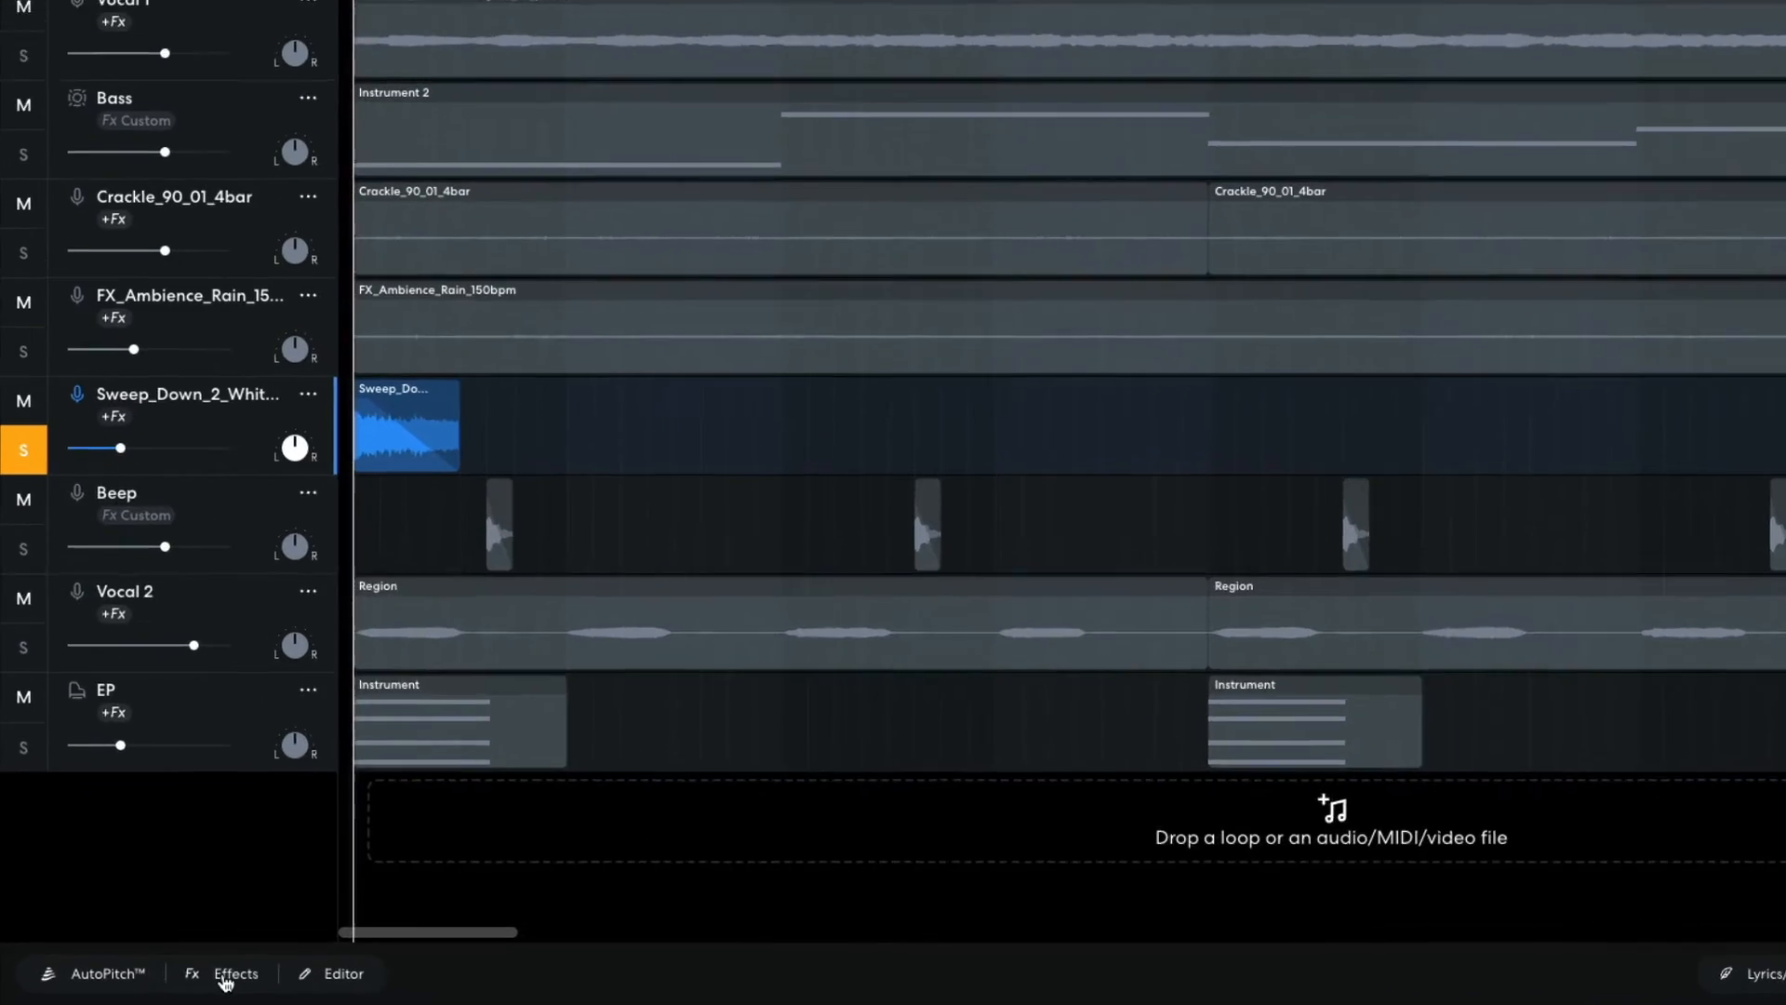
Add an EQ3-M effect to the white noise sweep track, cut High to -16.3 dB and audition it
{"action": "left_click", "coordinate": [178, 981]}
{"action": "left_click", "coordinate": [521, 753]}
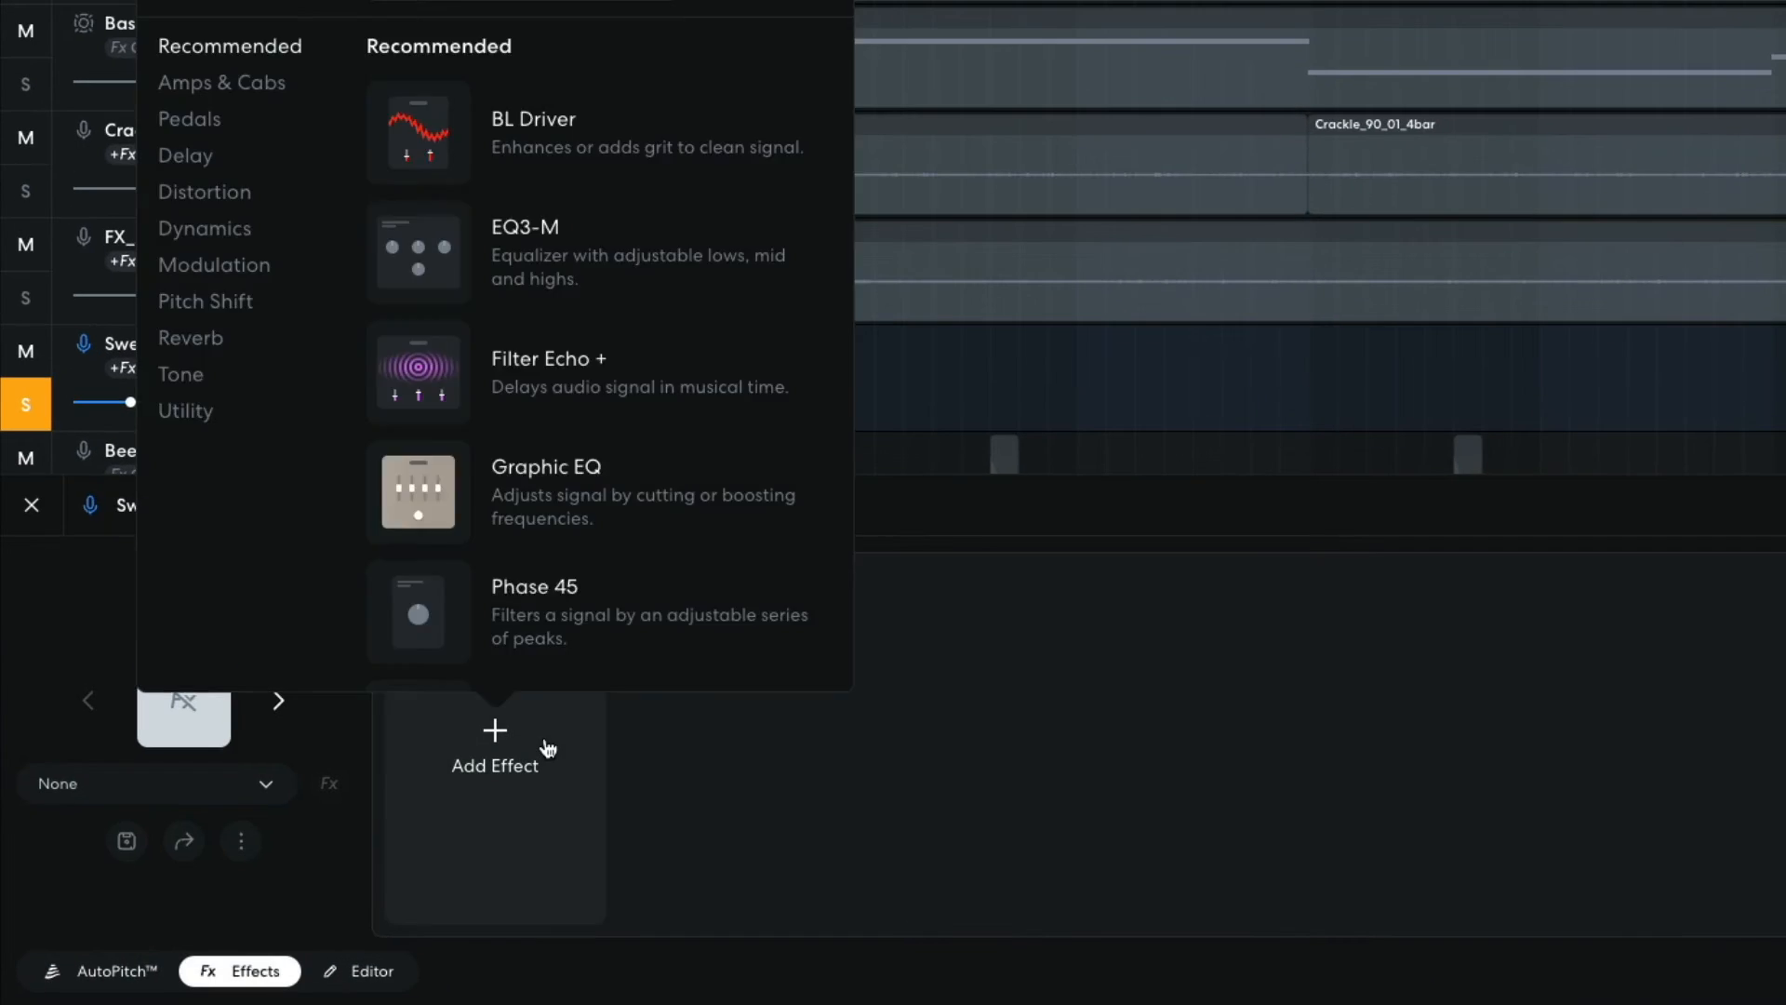
{"action": "left_click", "coordinate": [193, 379]}
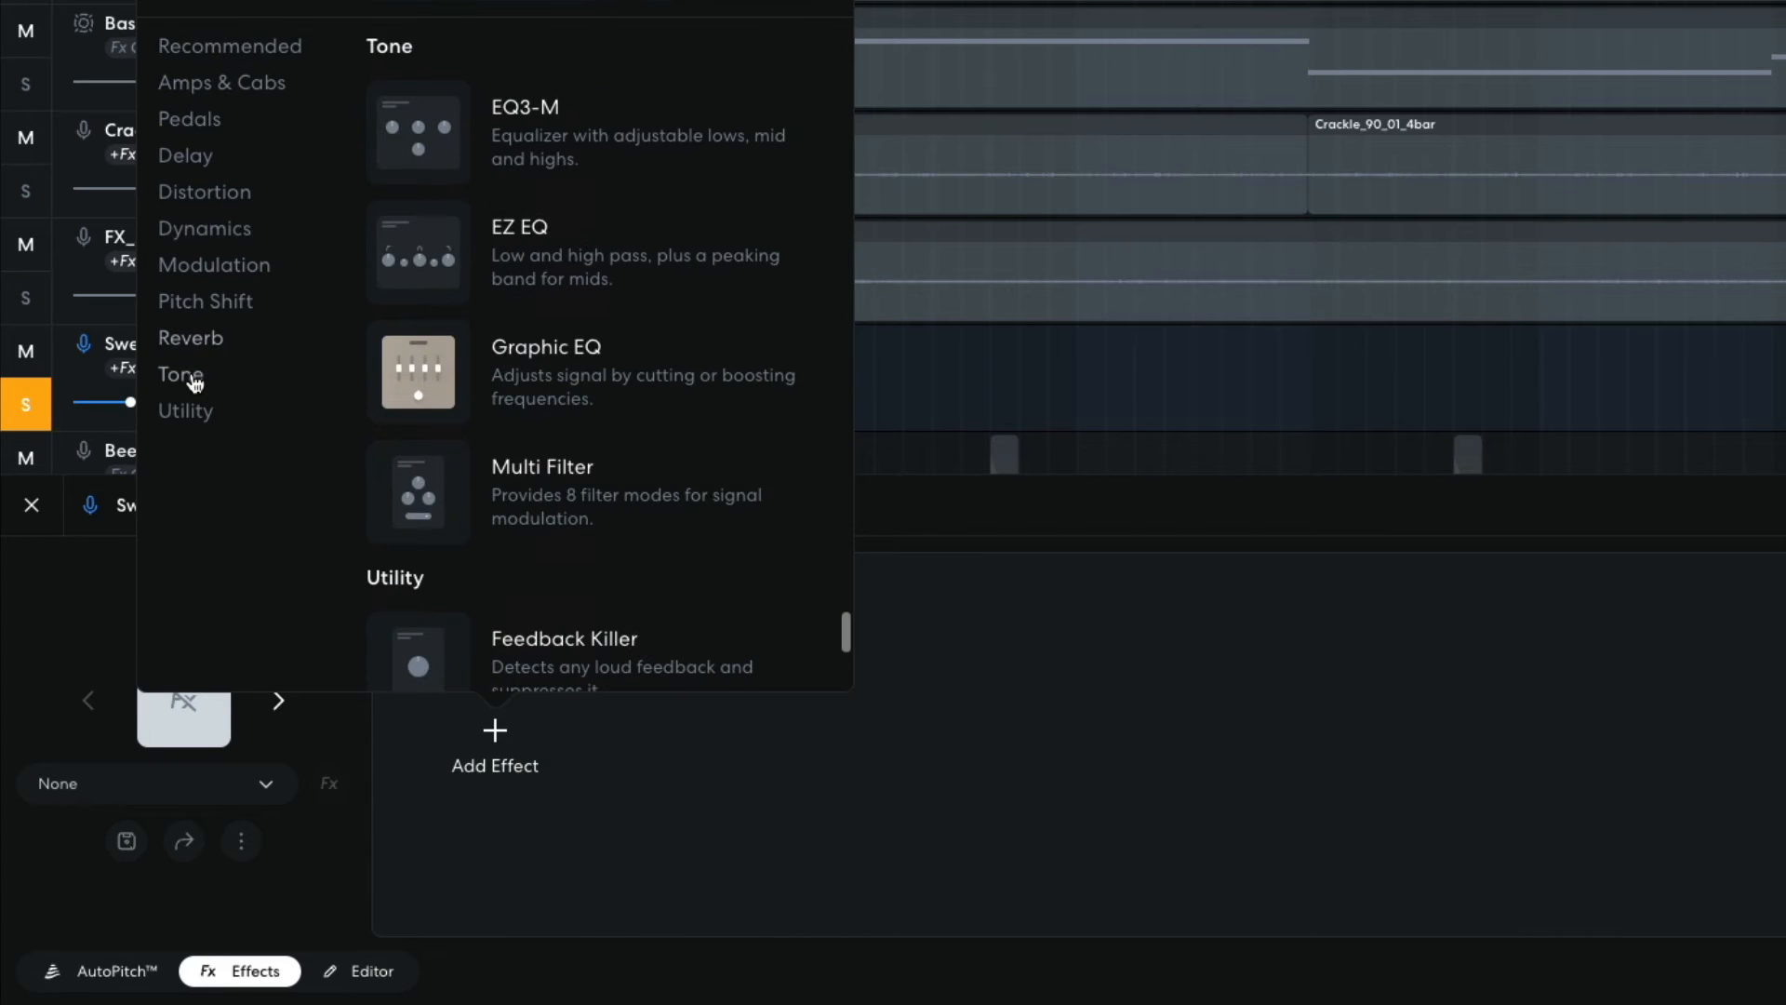
{"action": "left_click", "coordinate": [418, 144]}
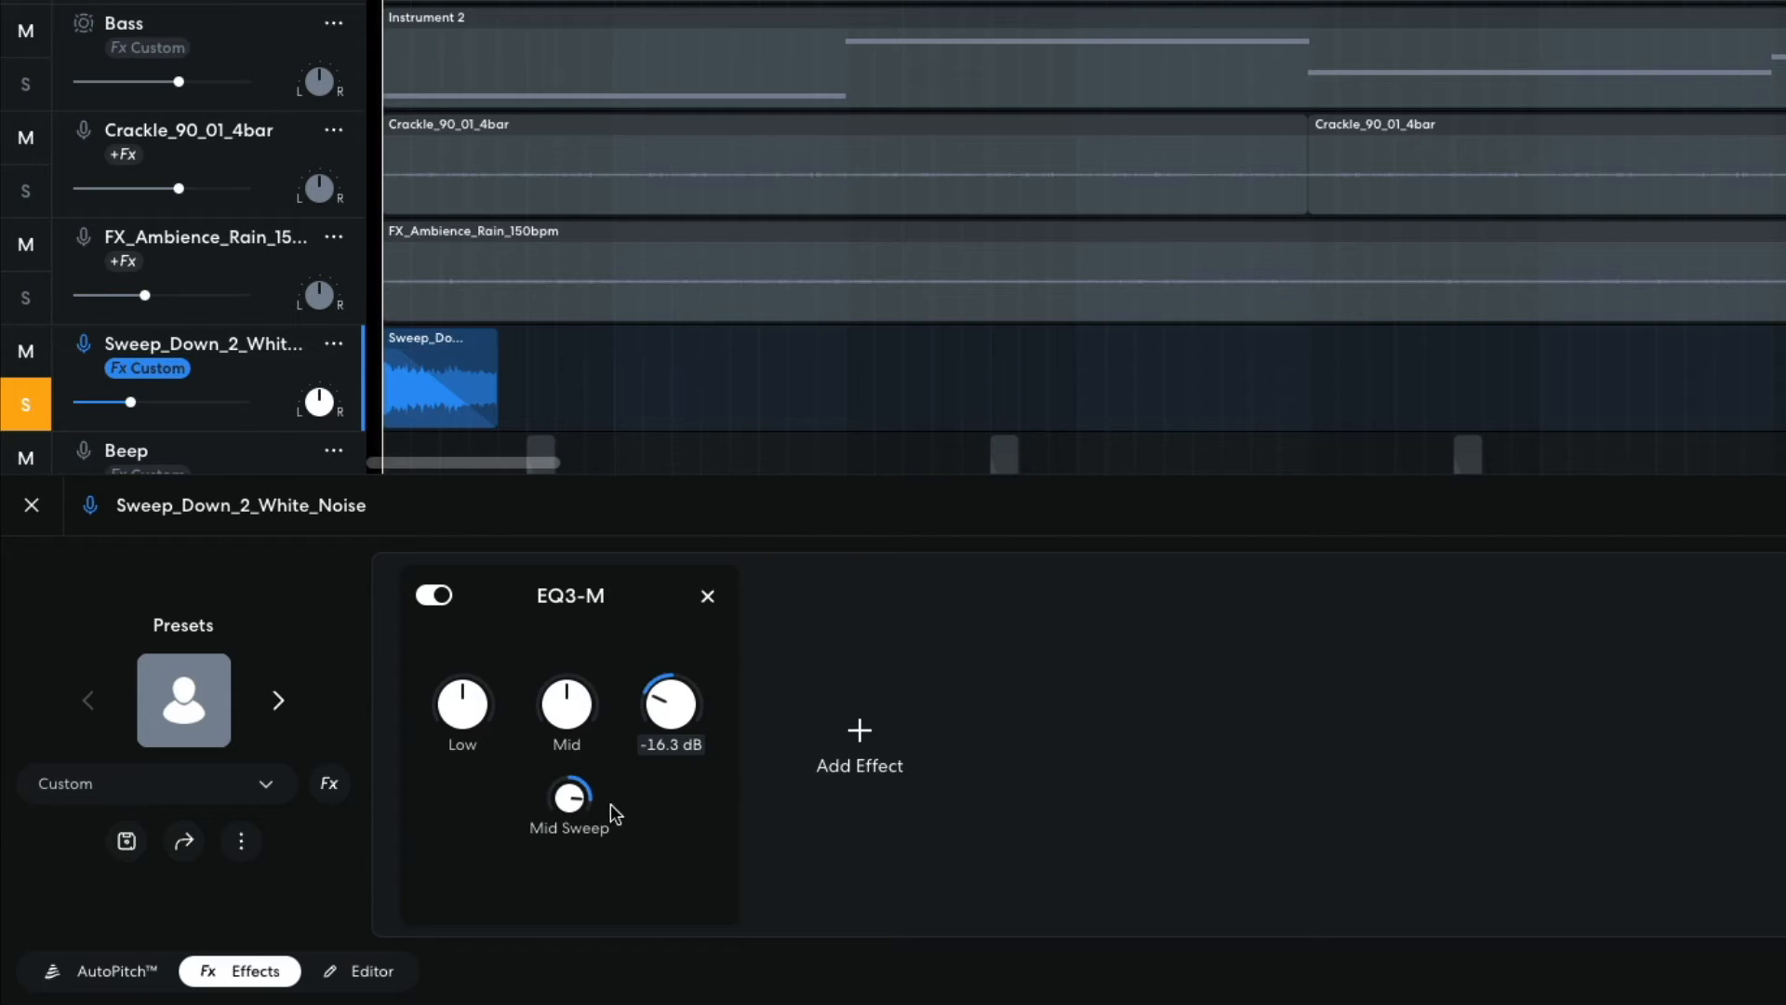
{"action": "key", "text": "space"}
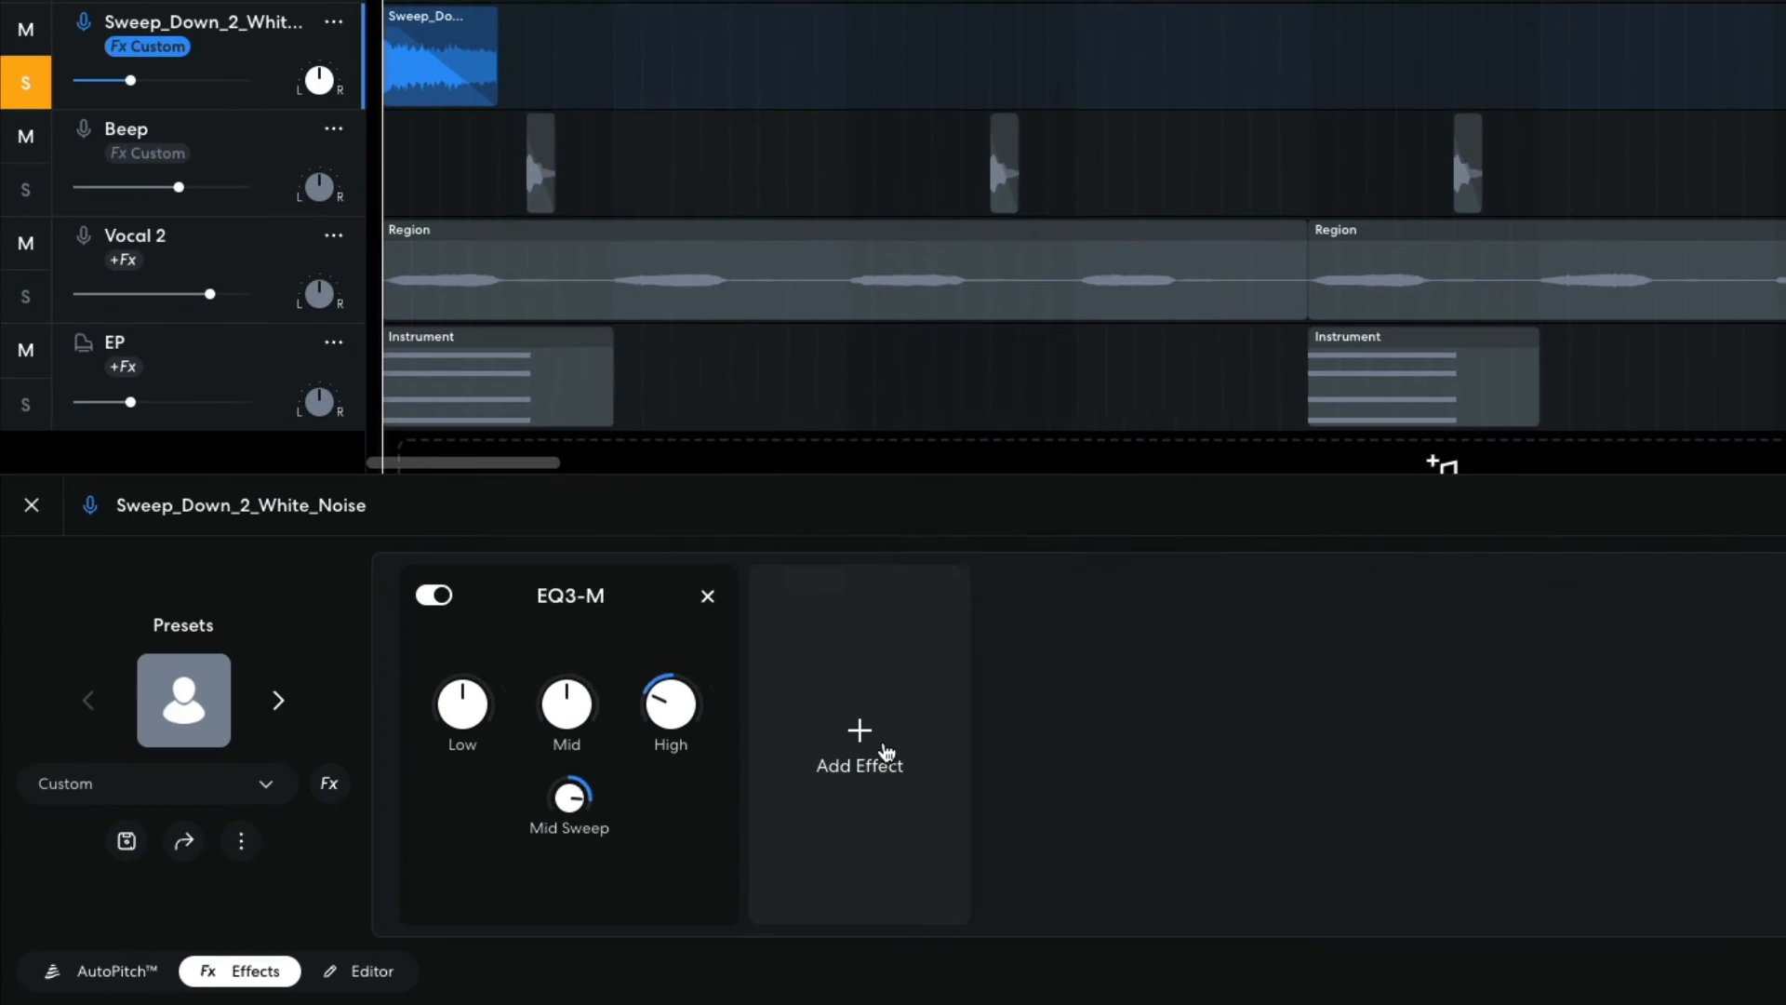
Add a D-Delay + effect to the white noise sweep track, raise its Feedback to 100 % and audition it
{"action": "left_click", "coordinate": [886, 752]}
{"action": "left_click", "coordinate": [558, 160]}
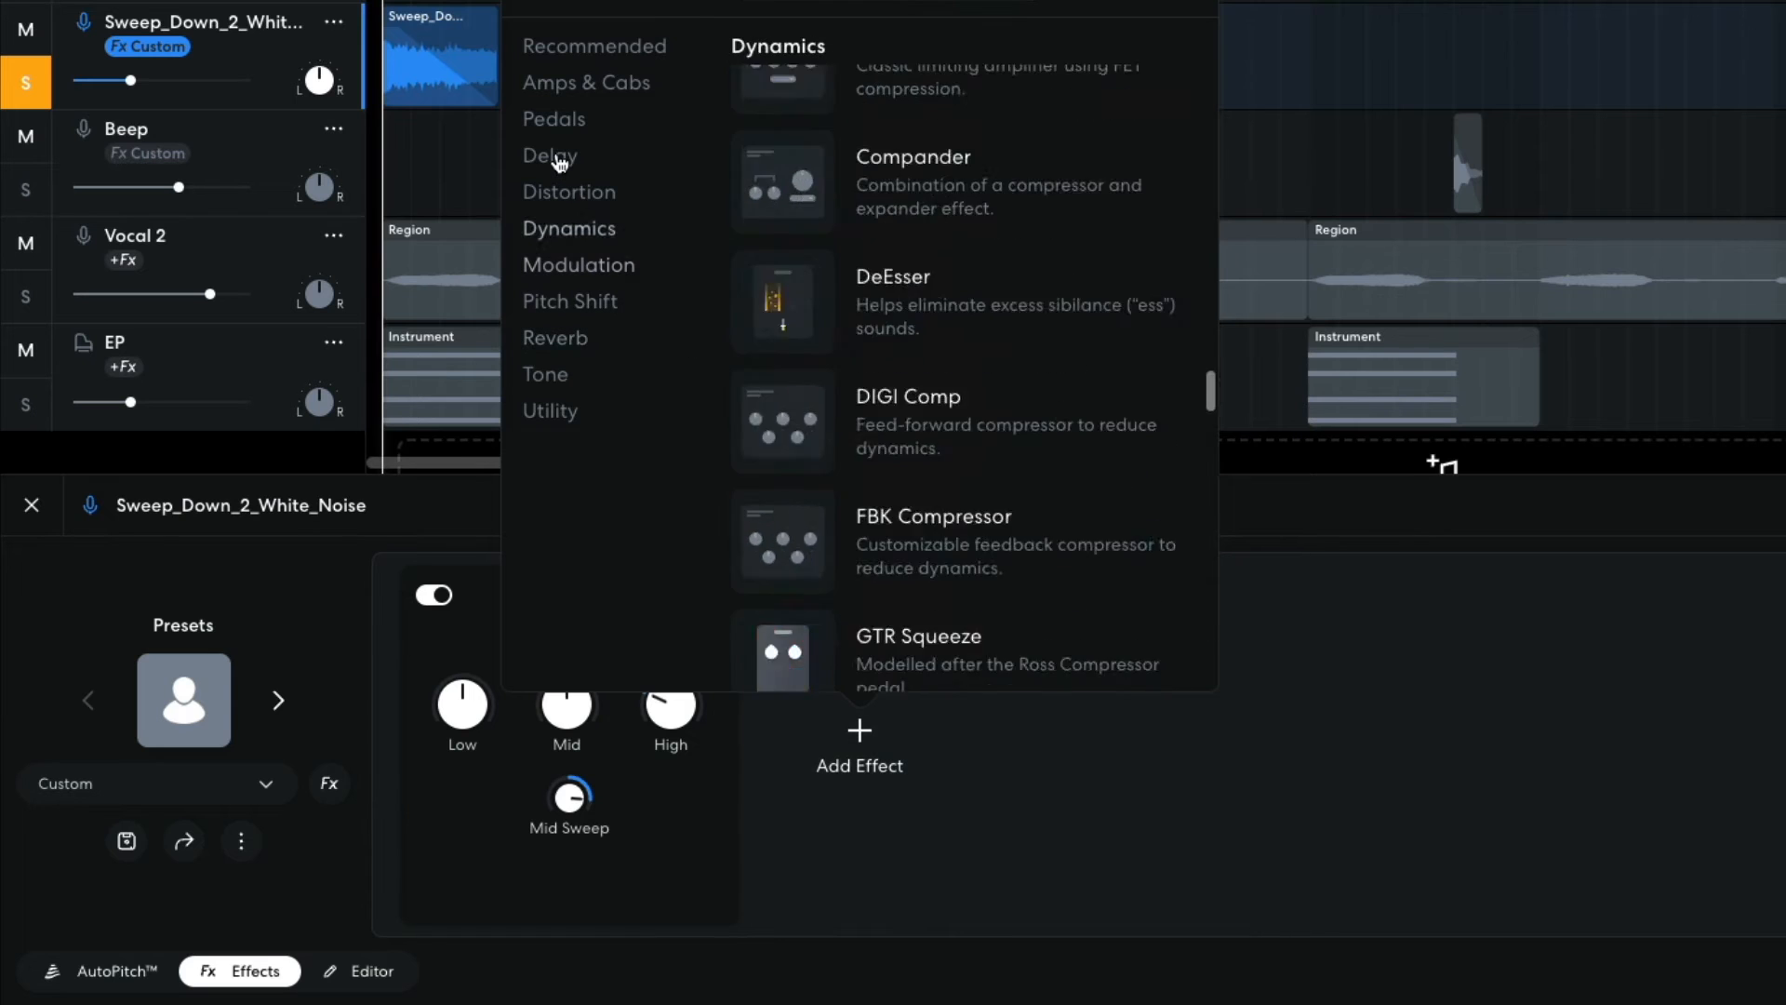
{"action": "left_click", "coordinate": [762, 246]}
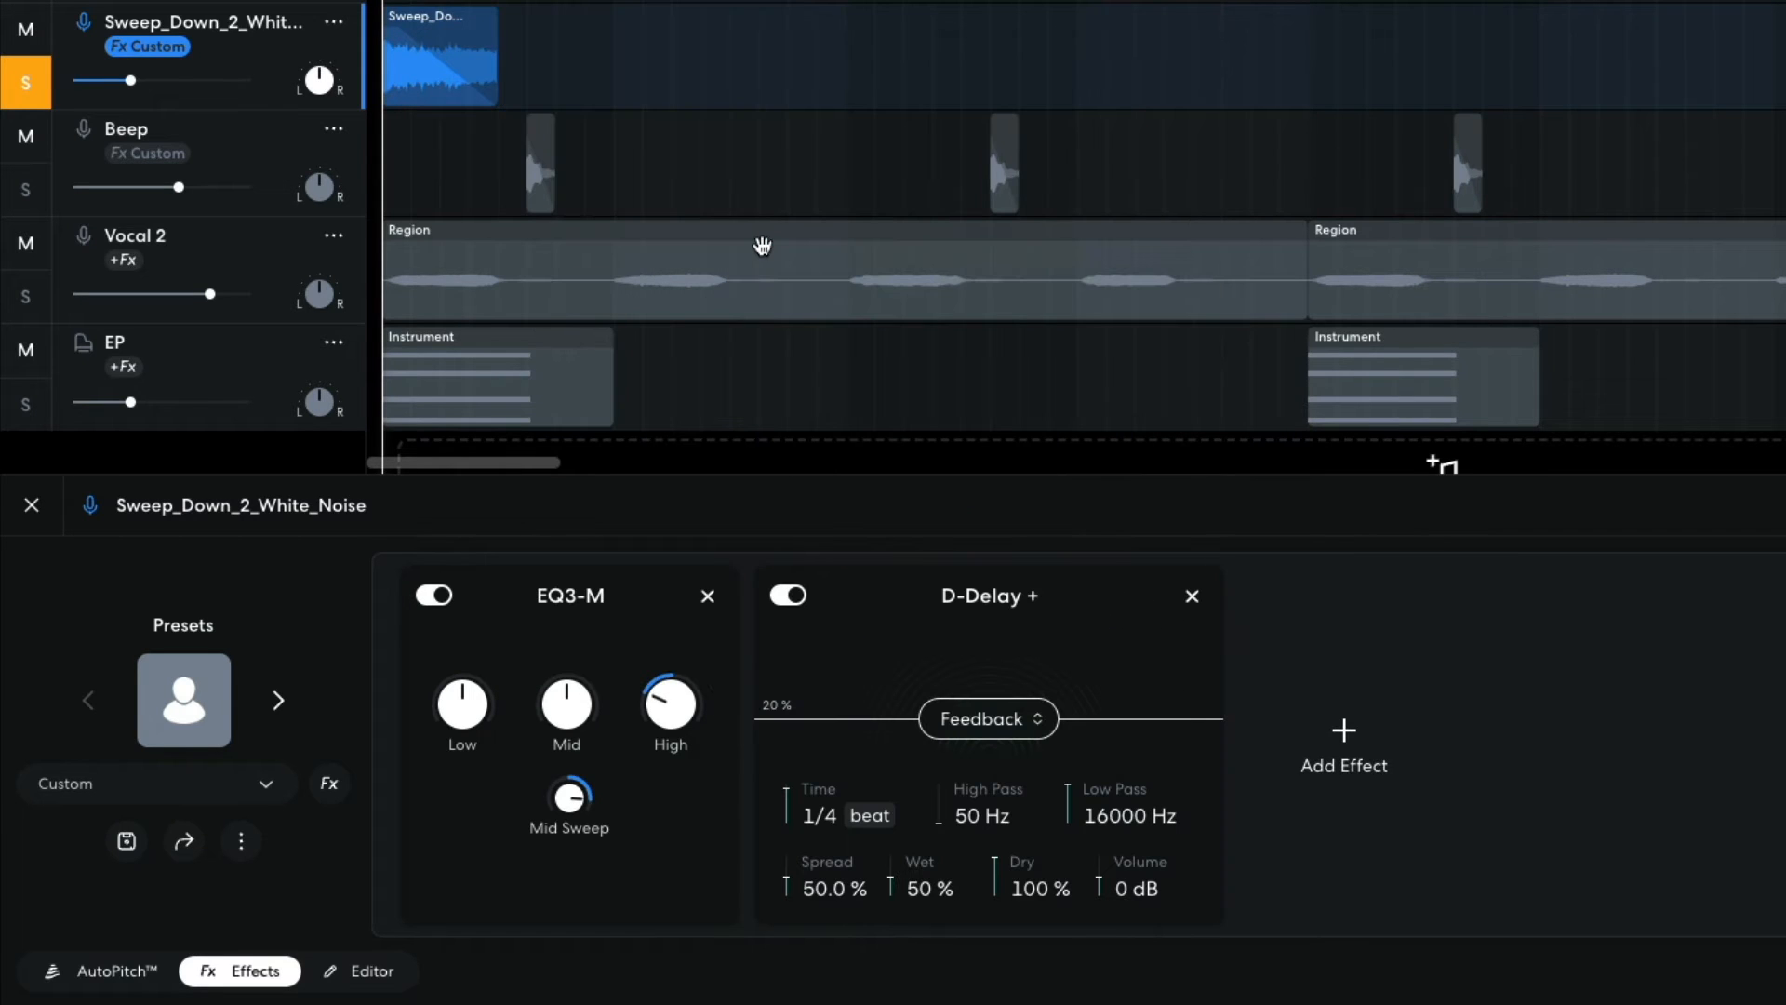
{"action": "left_click_drag", "start_coordinate": [995, 714], "coordinate": [985, 564]}
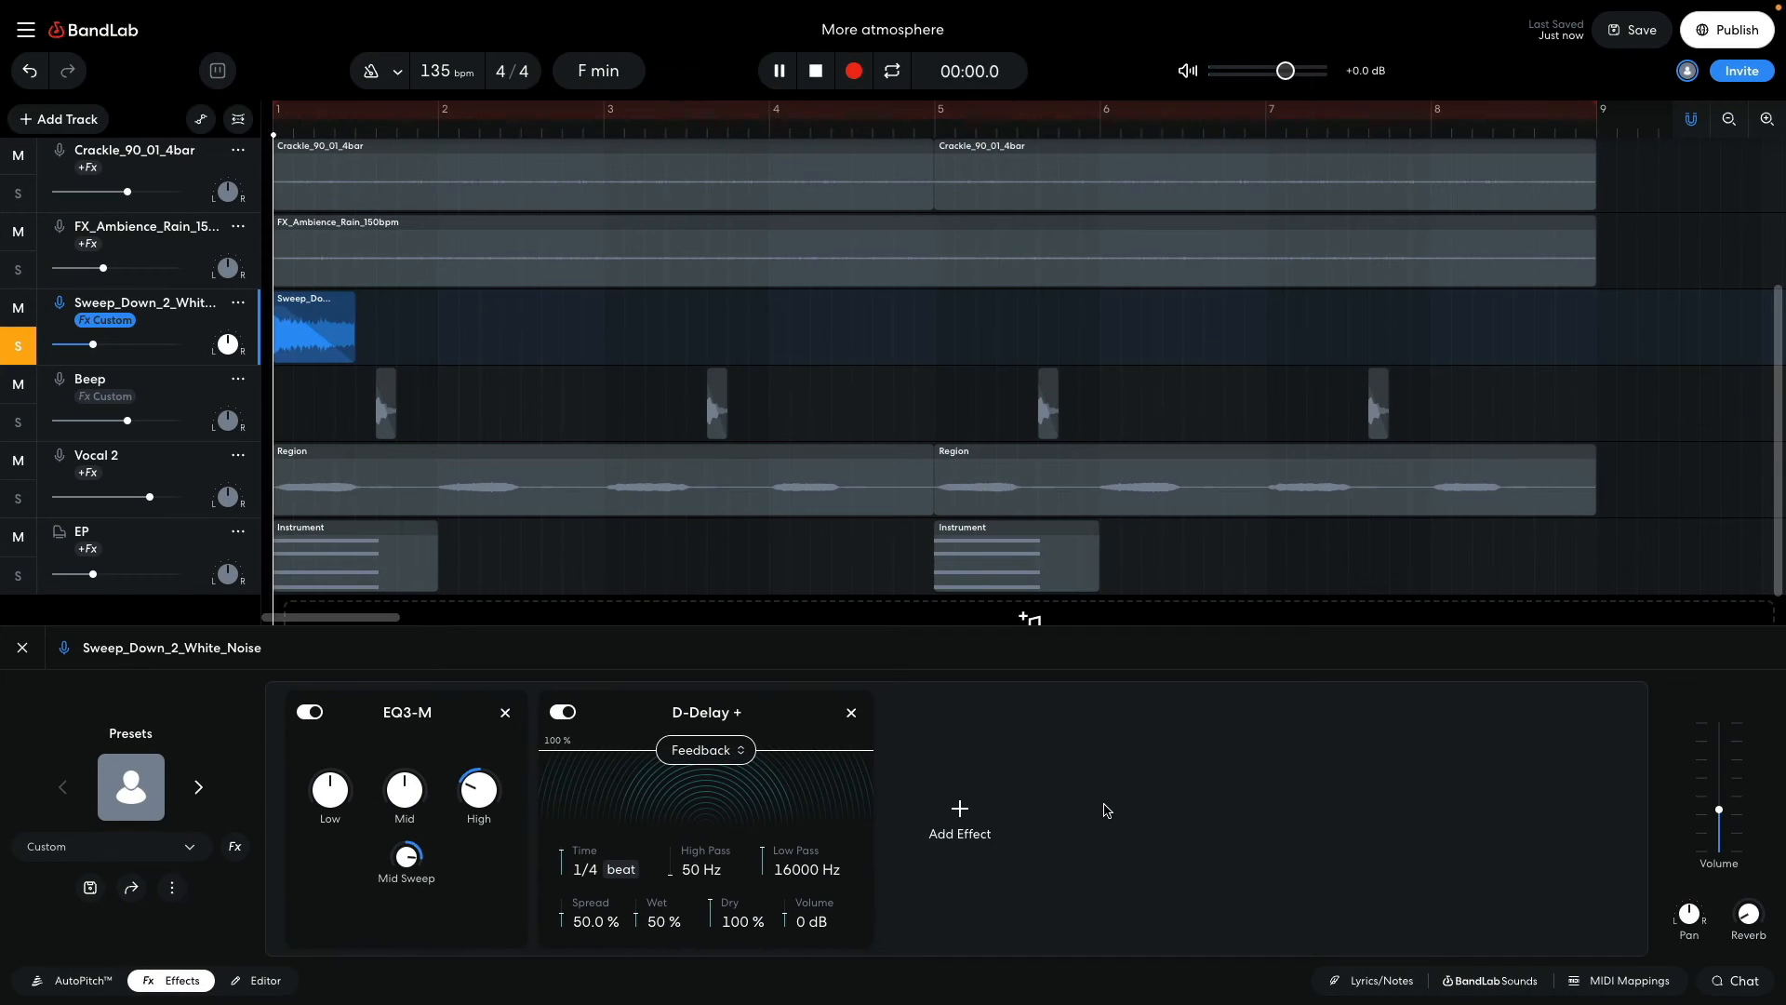
{"action": "key", "text": "space"}
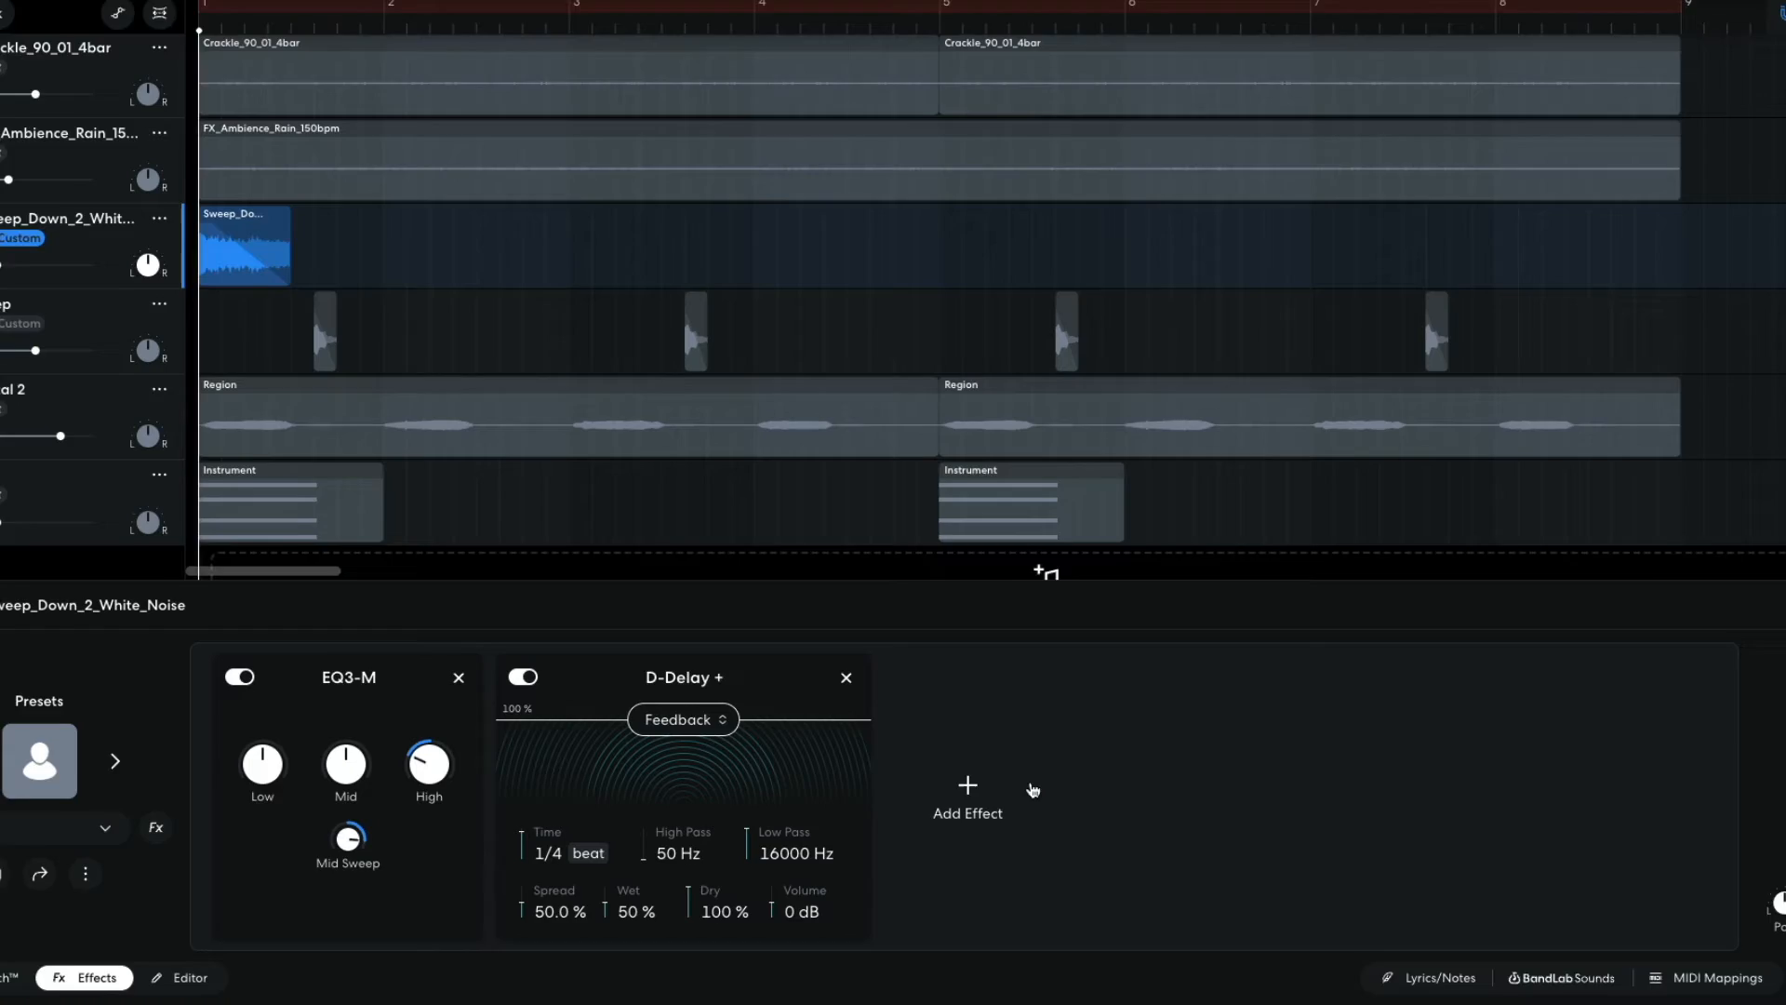
Add a Univerb effect to the white noise sweep track, set its Type to Atrium, raise the Mix and audition it
{"action": "left_click", "coordinate": [981, 823]}
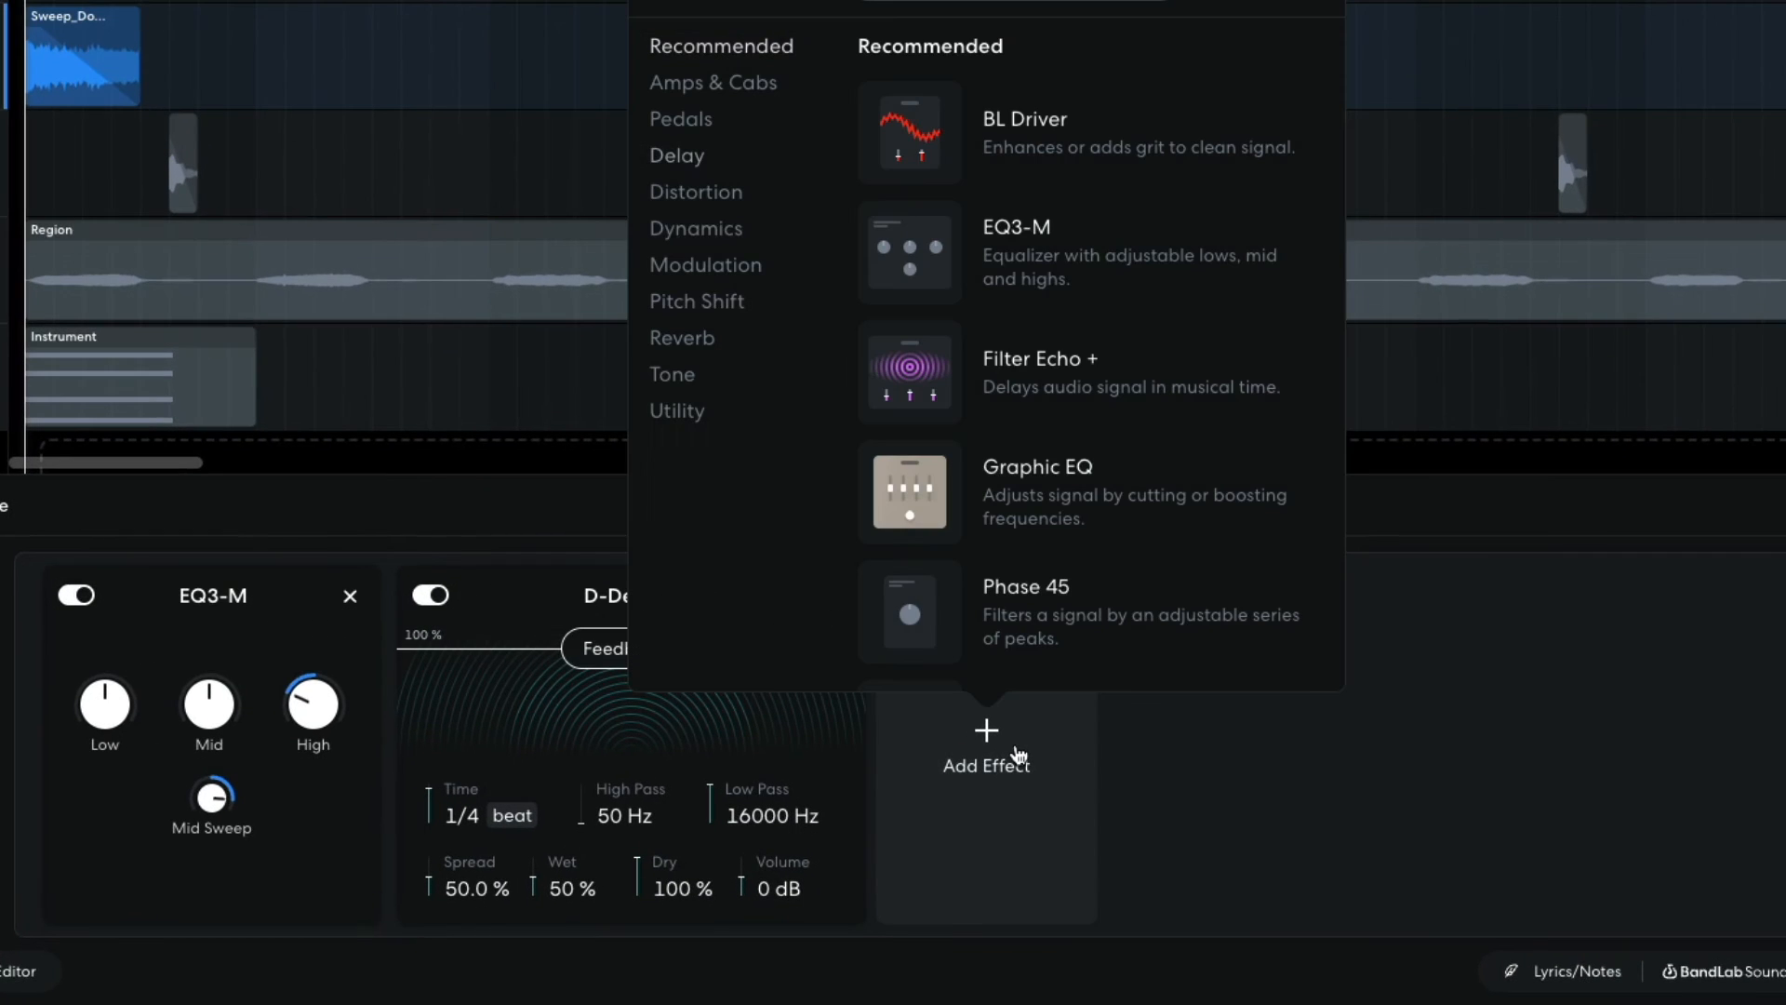
{"action": "left_click", "coordinate": [714, 338]}
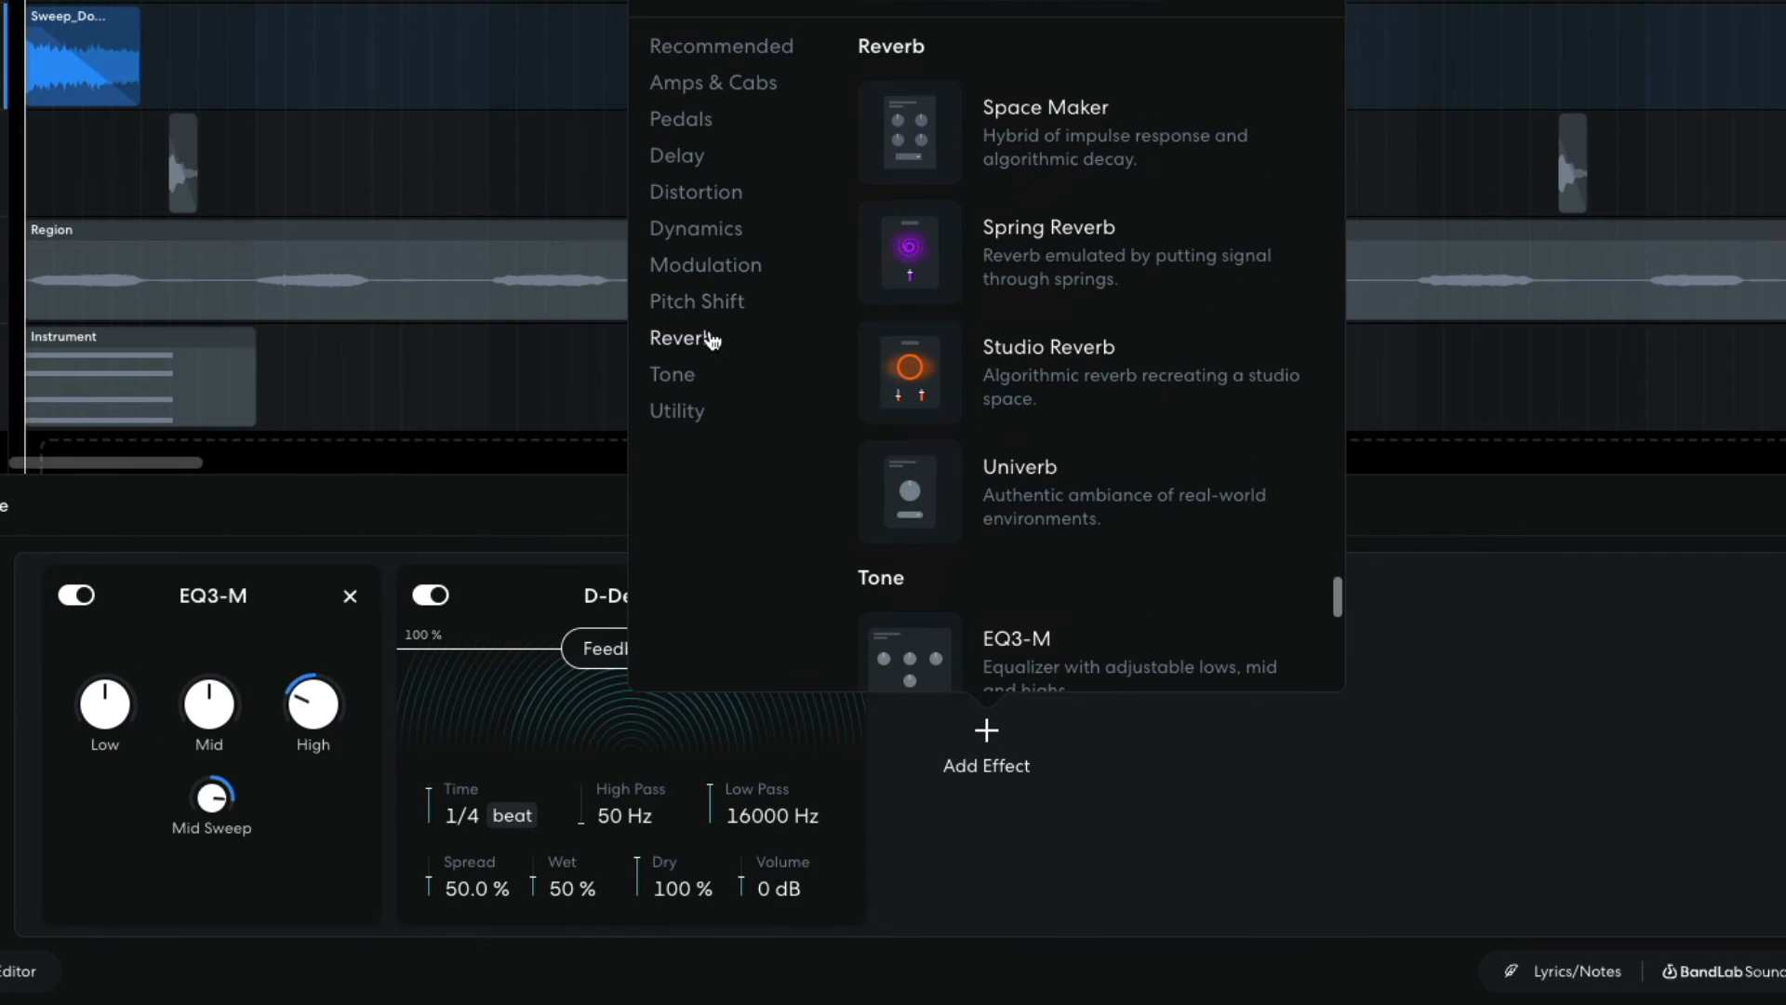
{"action": "left_click", "coordinate": [949, 466]}
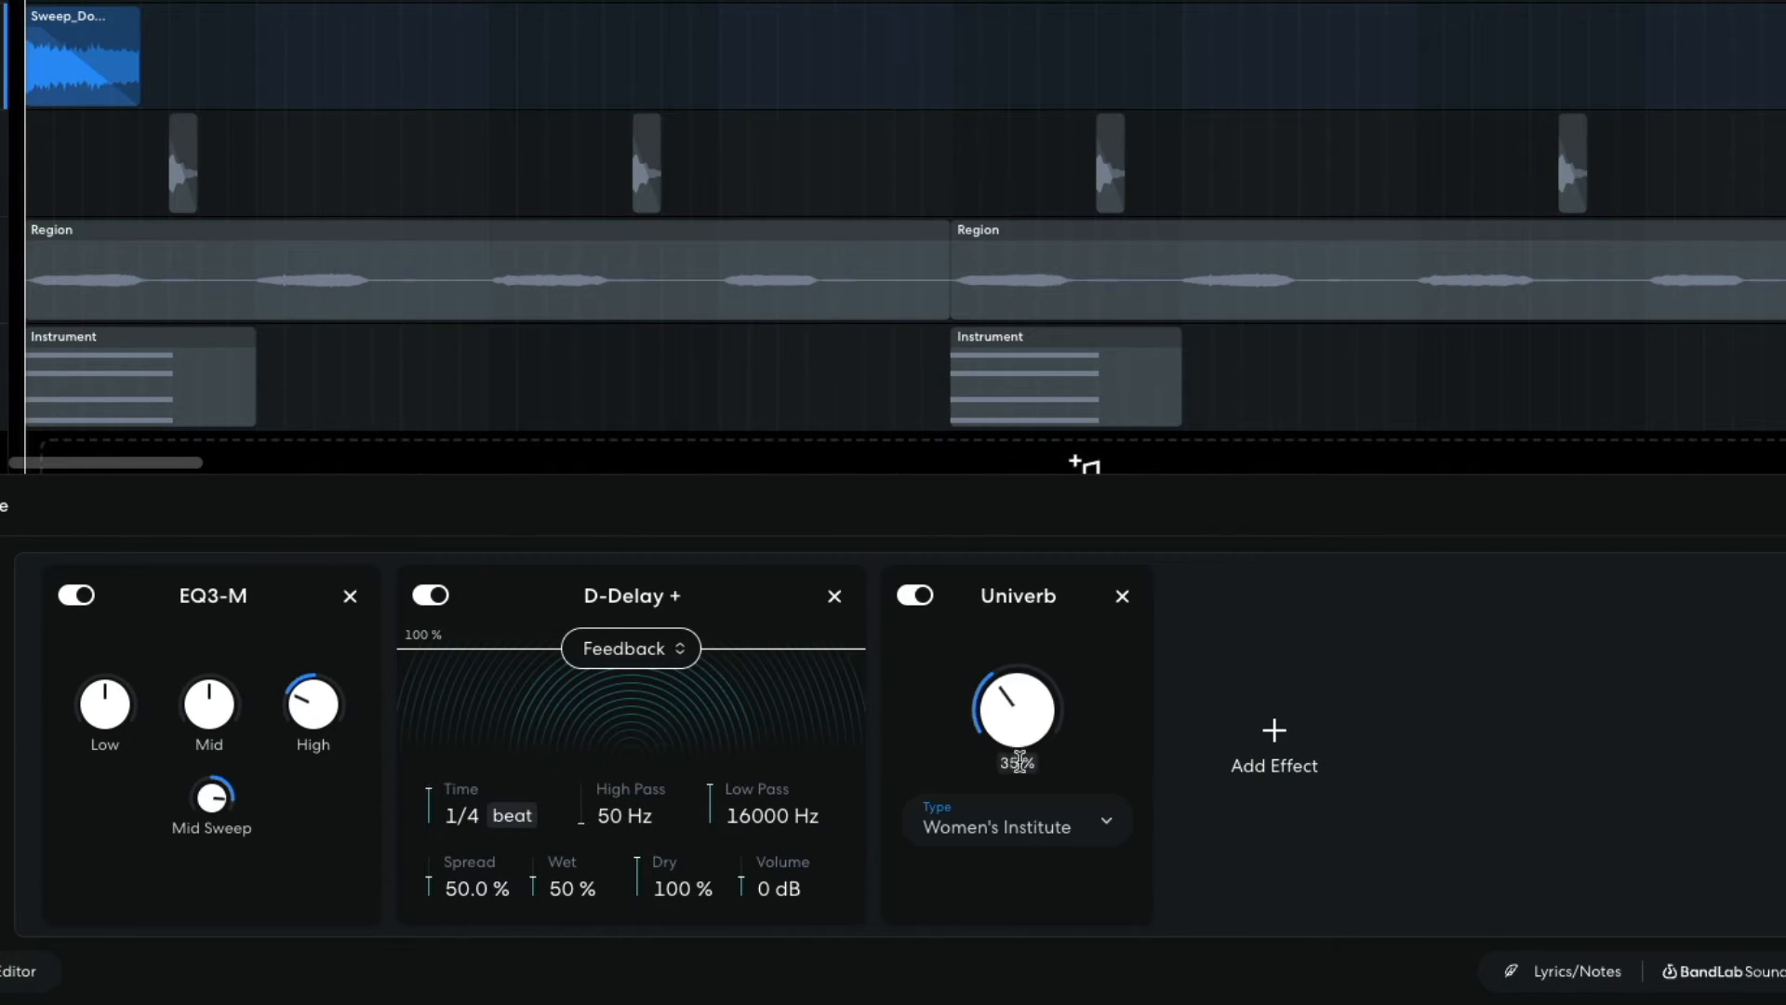
{"action": "left_click", "coordinate": [1021, 826]}
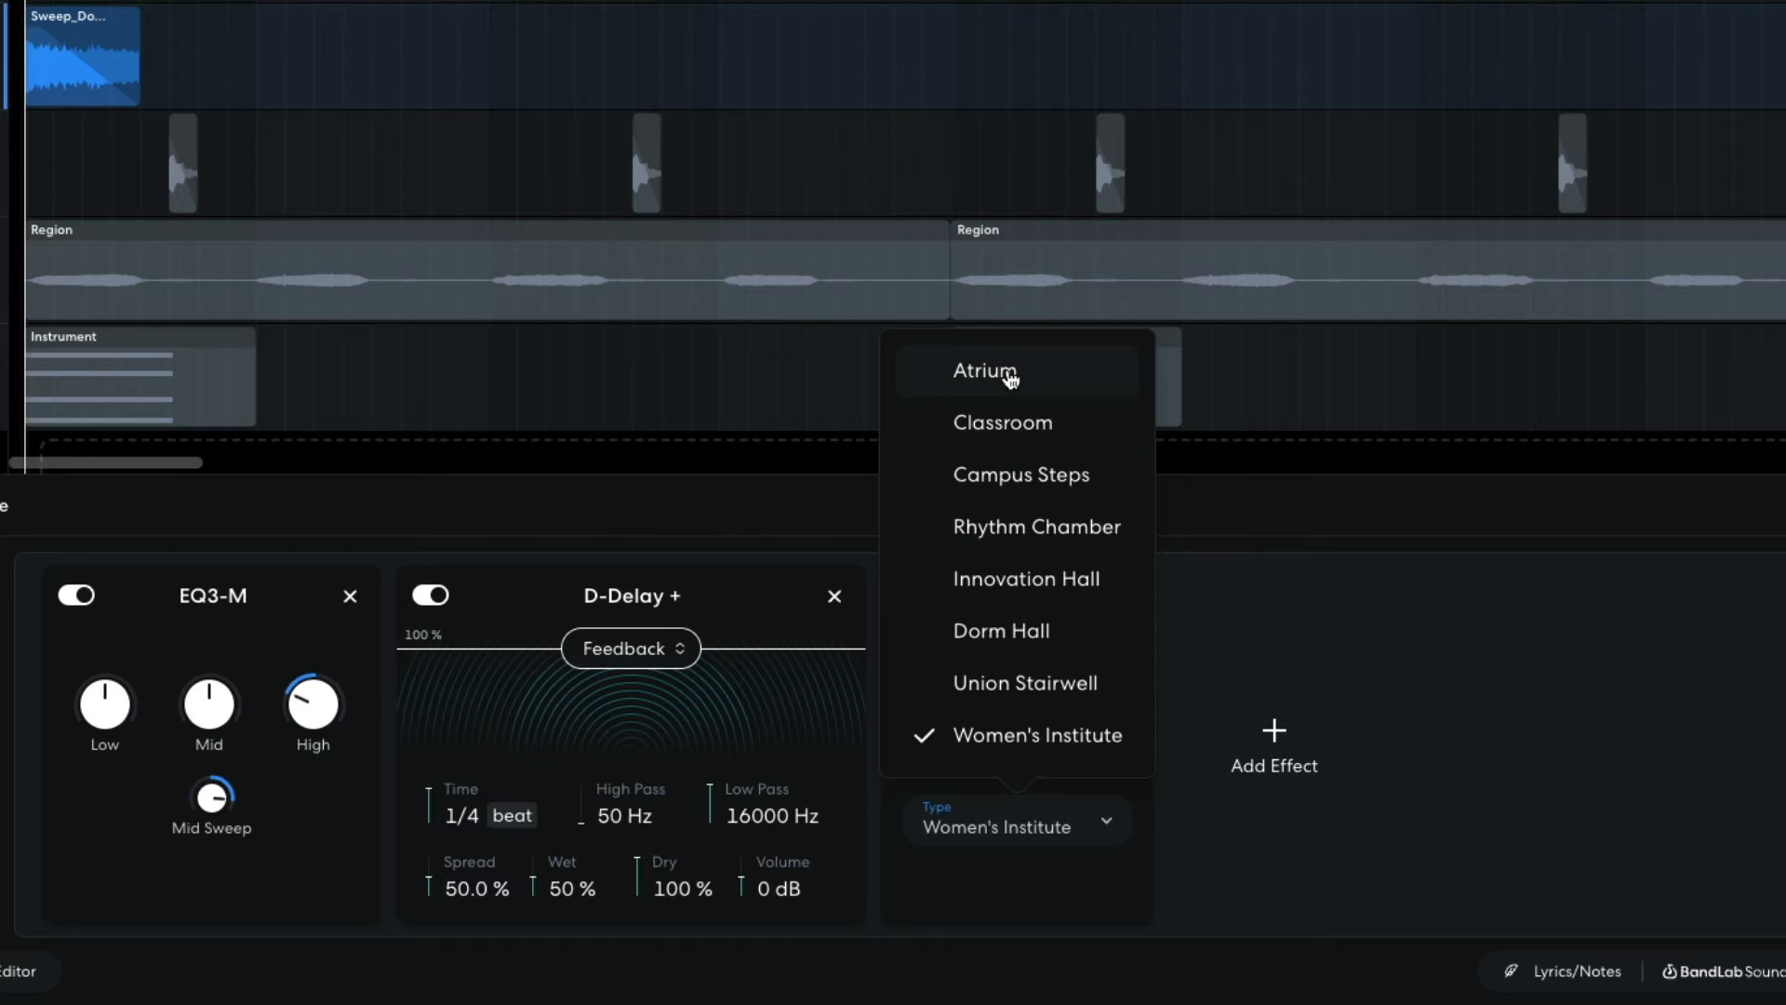
{"action": "left_click", "coordinate": [1011, 378]}
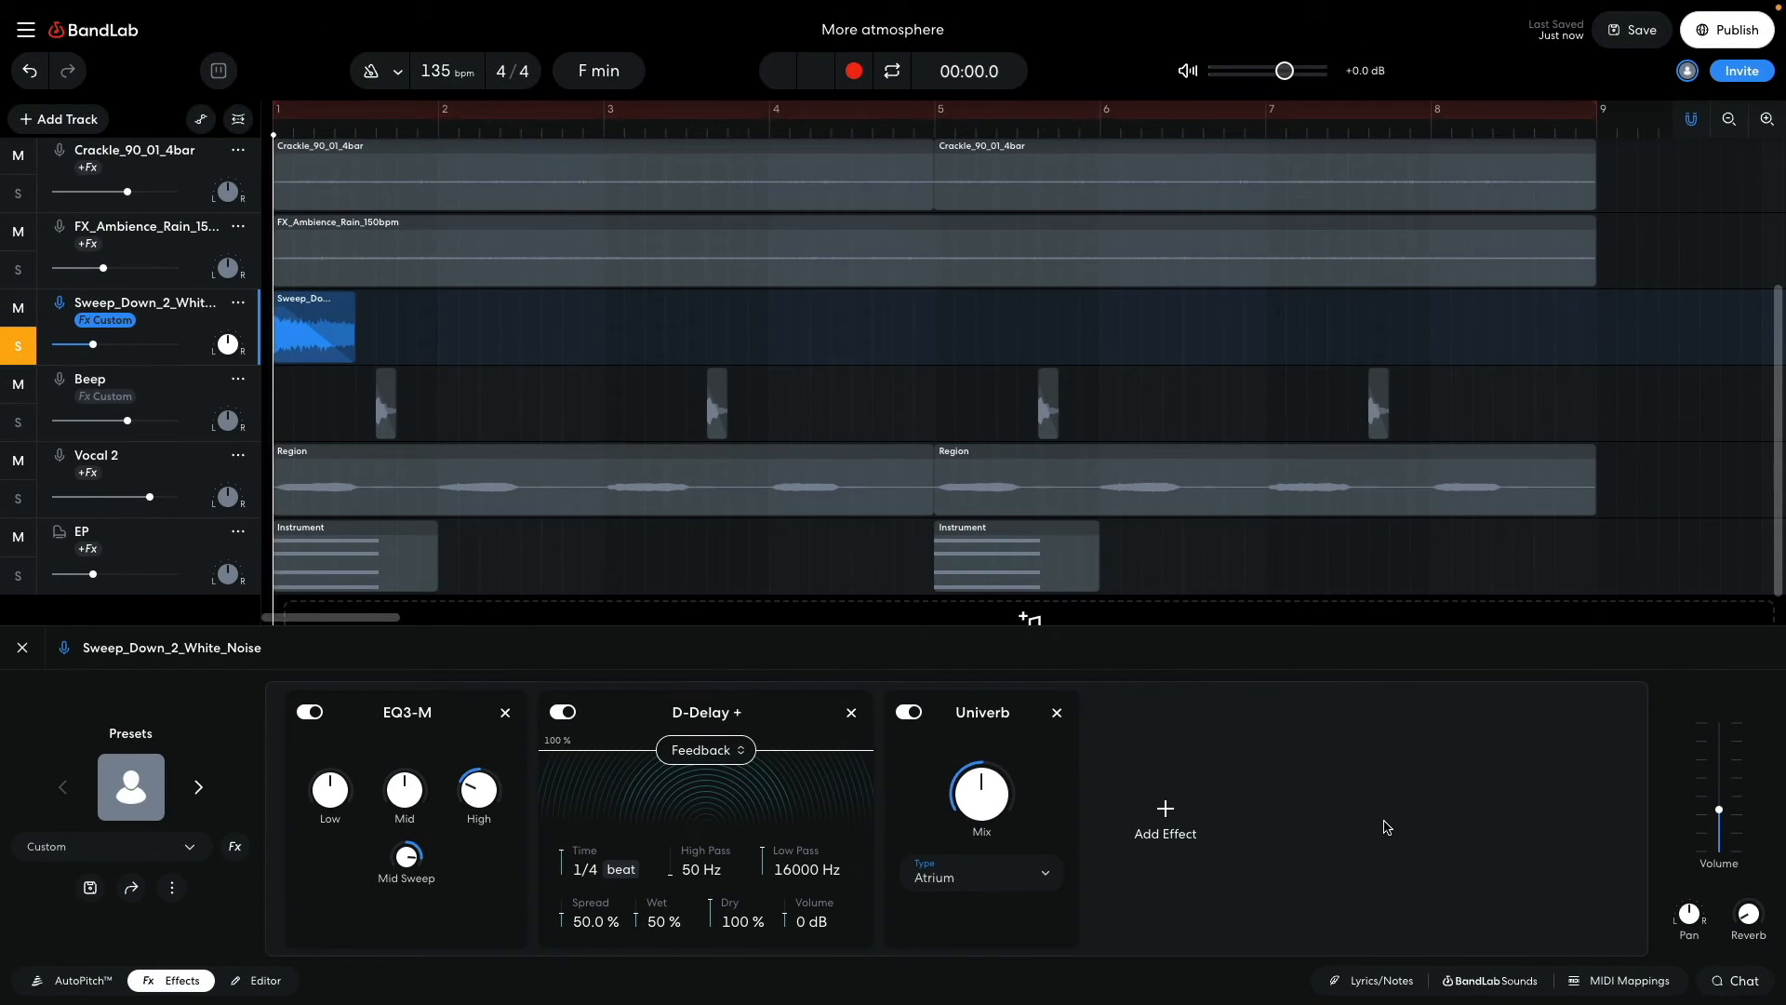
{"action": "key", "text": "space"}
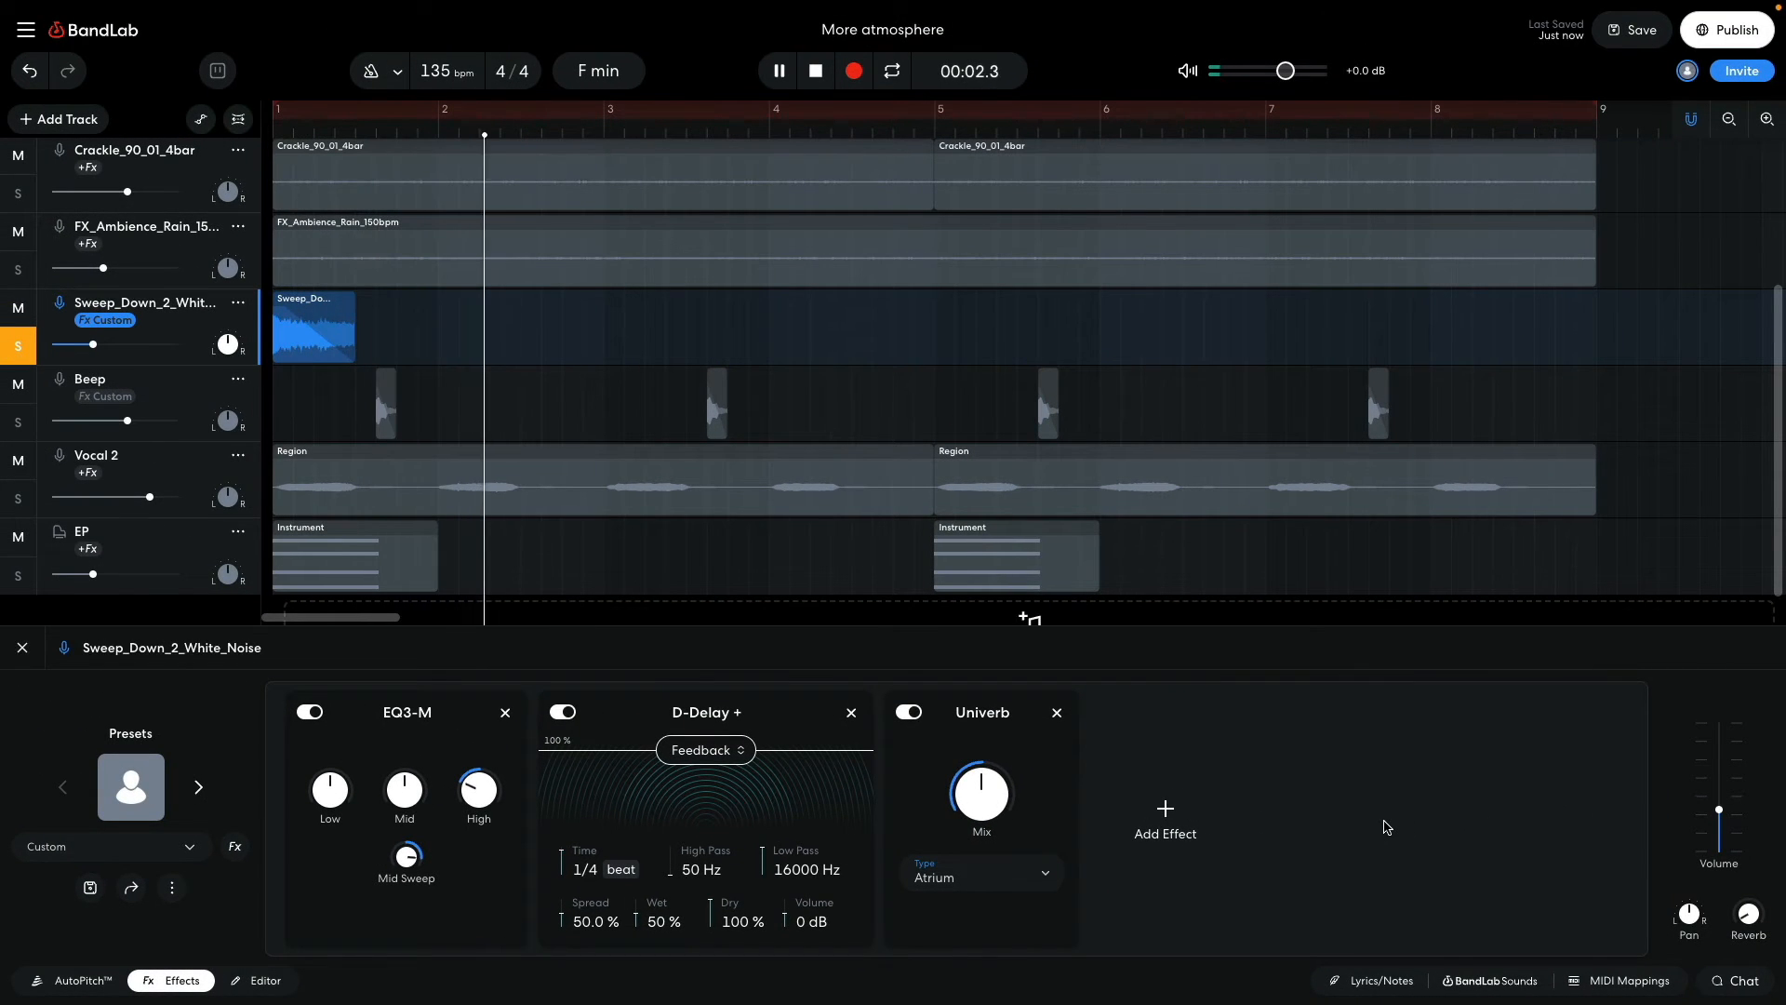
{"action": "key", "text": "space"}
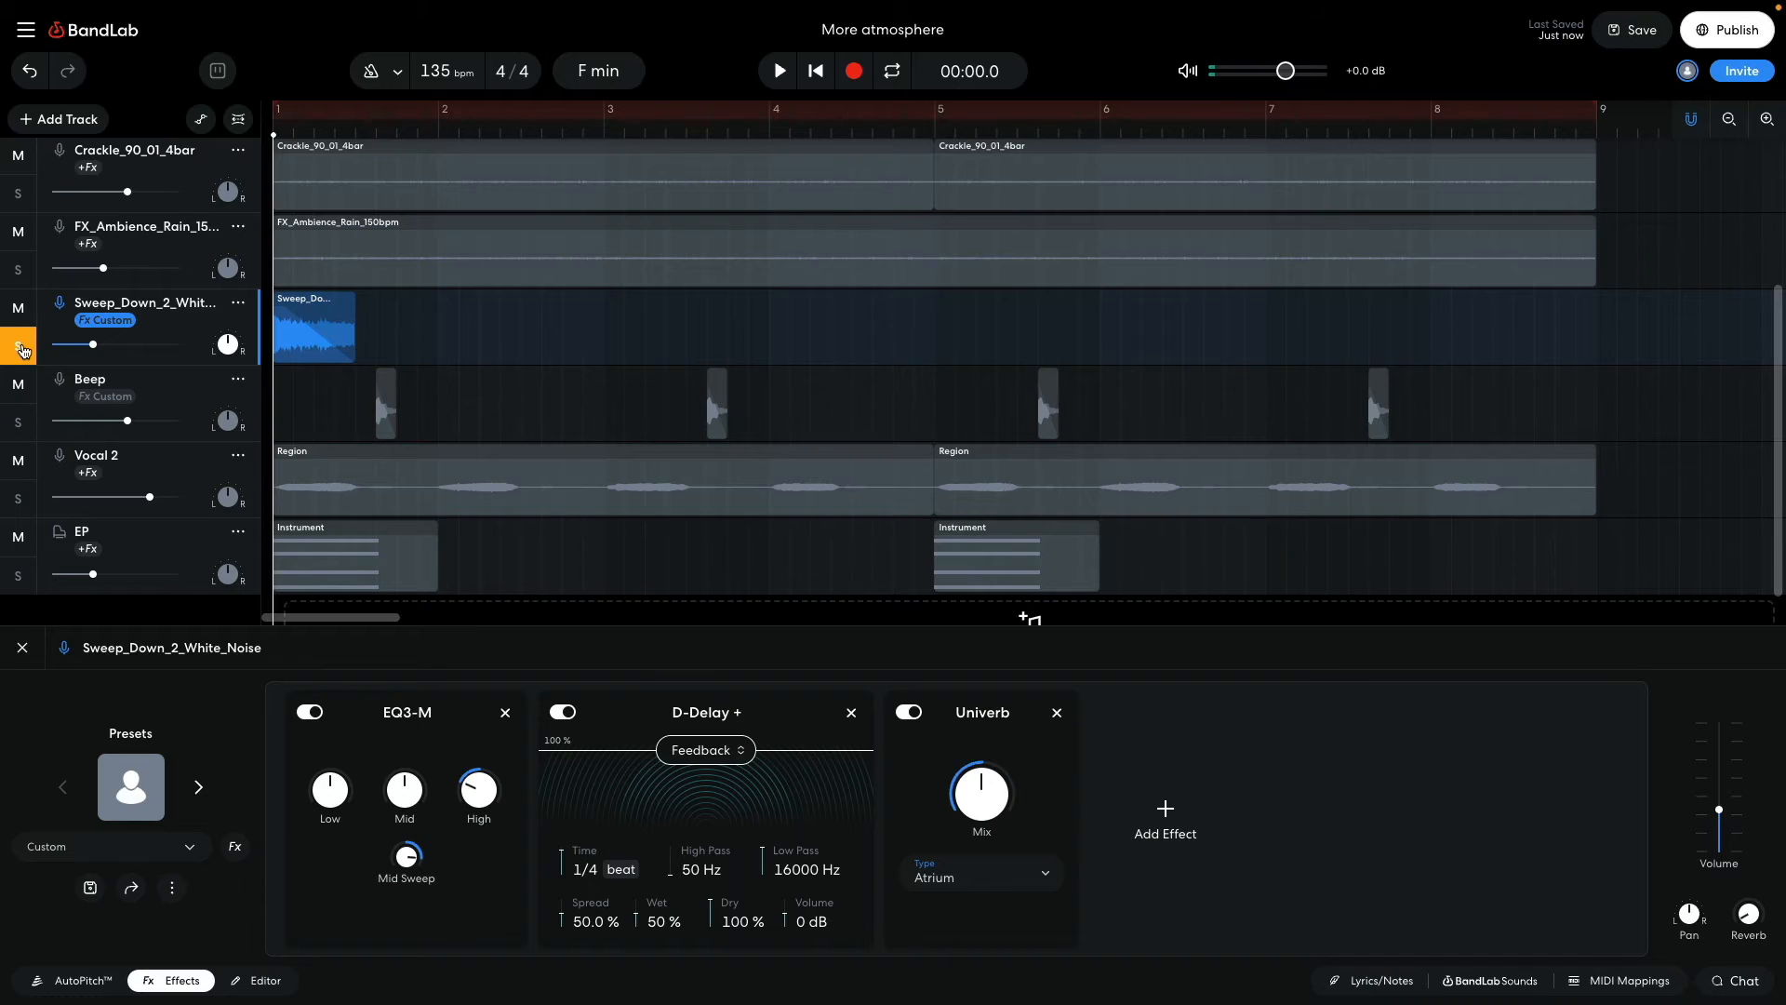
Unsolo the white noise sweep track and play the full beat from the start
{"action": "left_click", "coordinate": [23, 349]}
{"action": "key", "text": "space"}
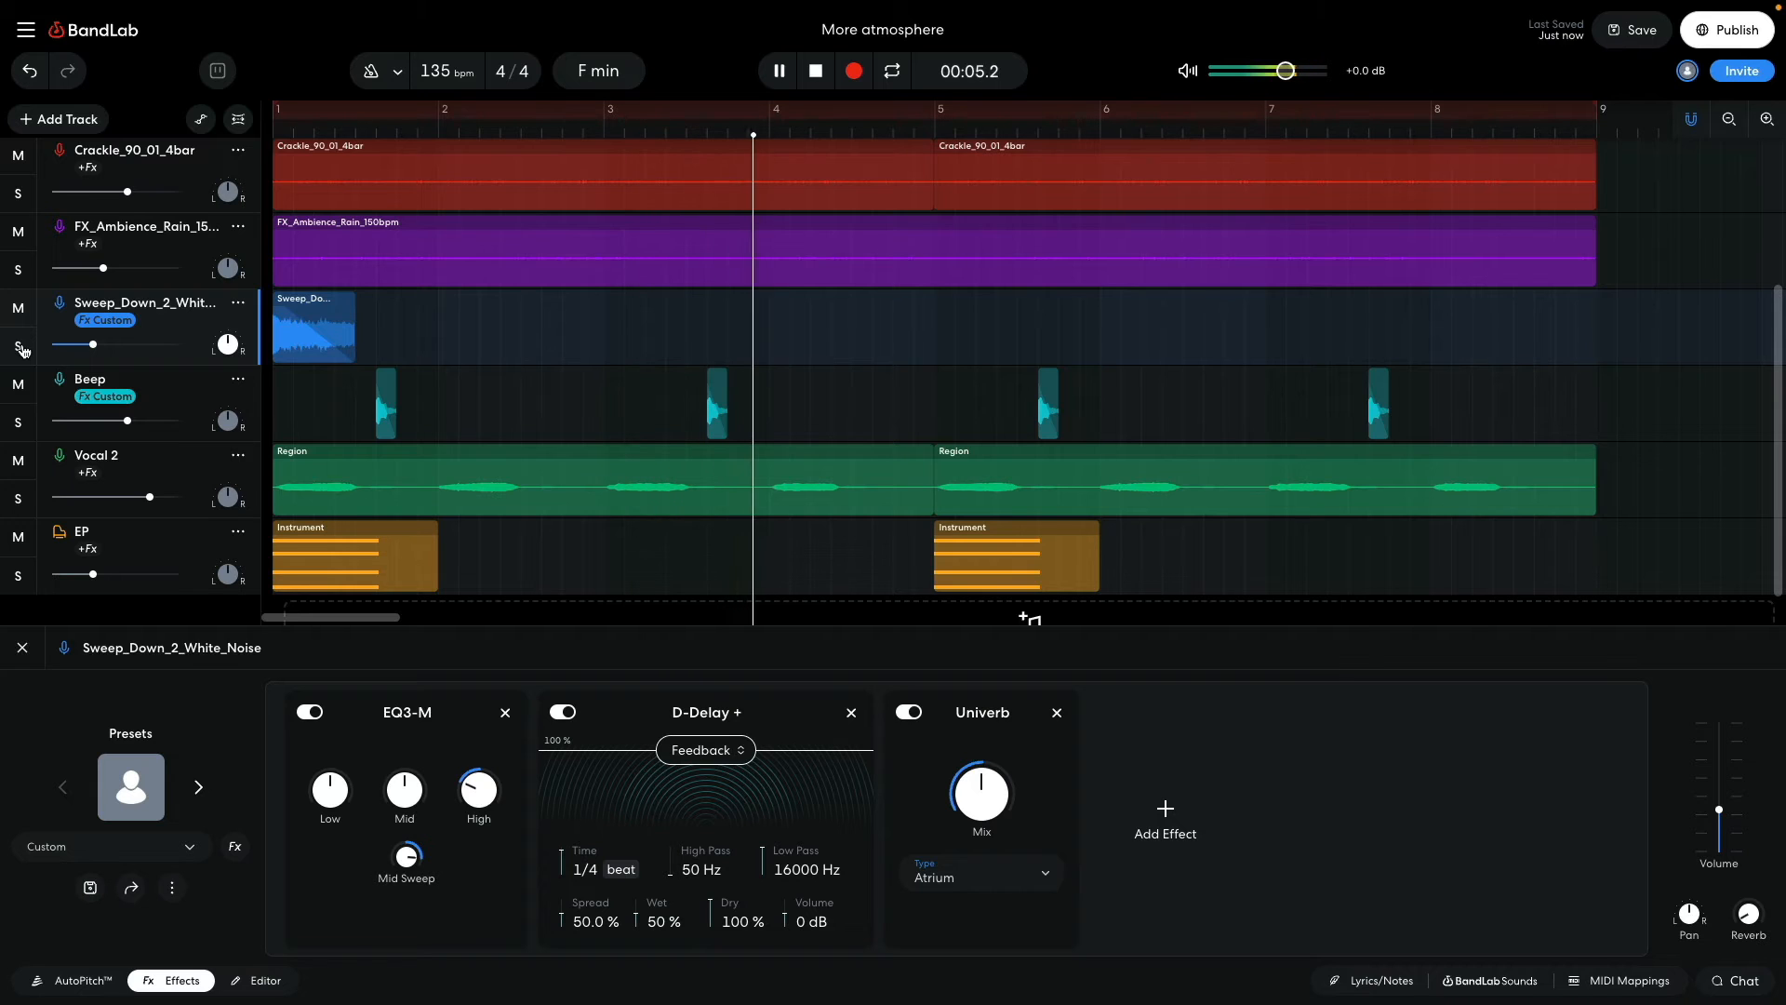
{"action": "key", "text": "space"}
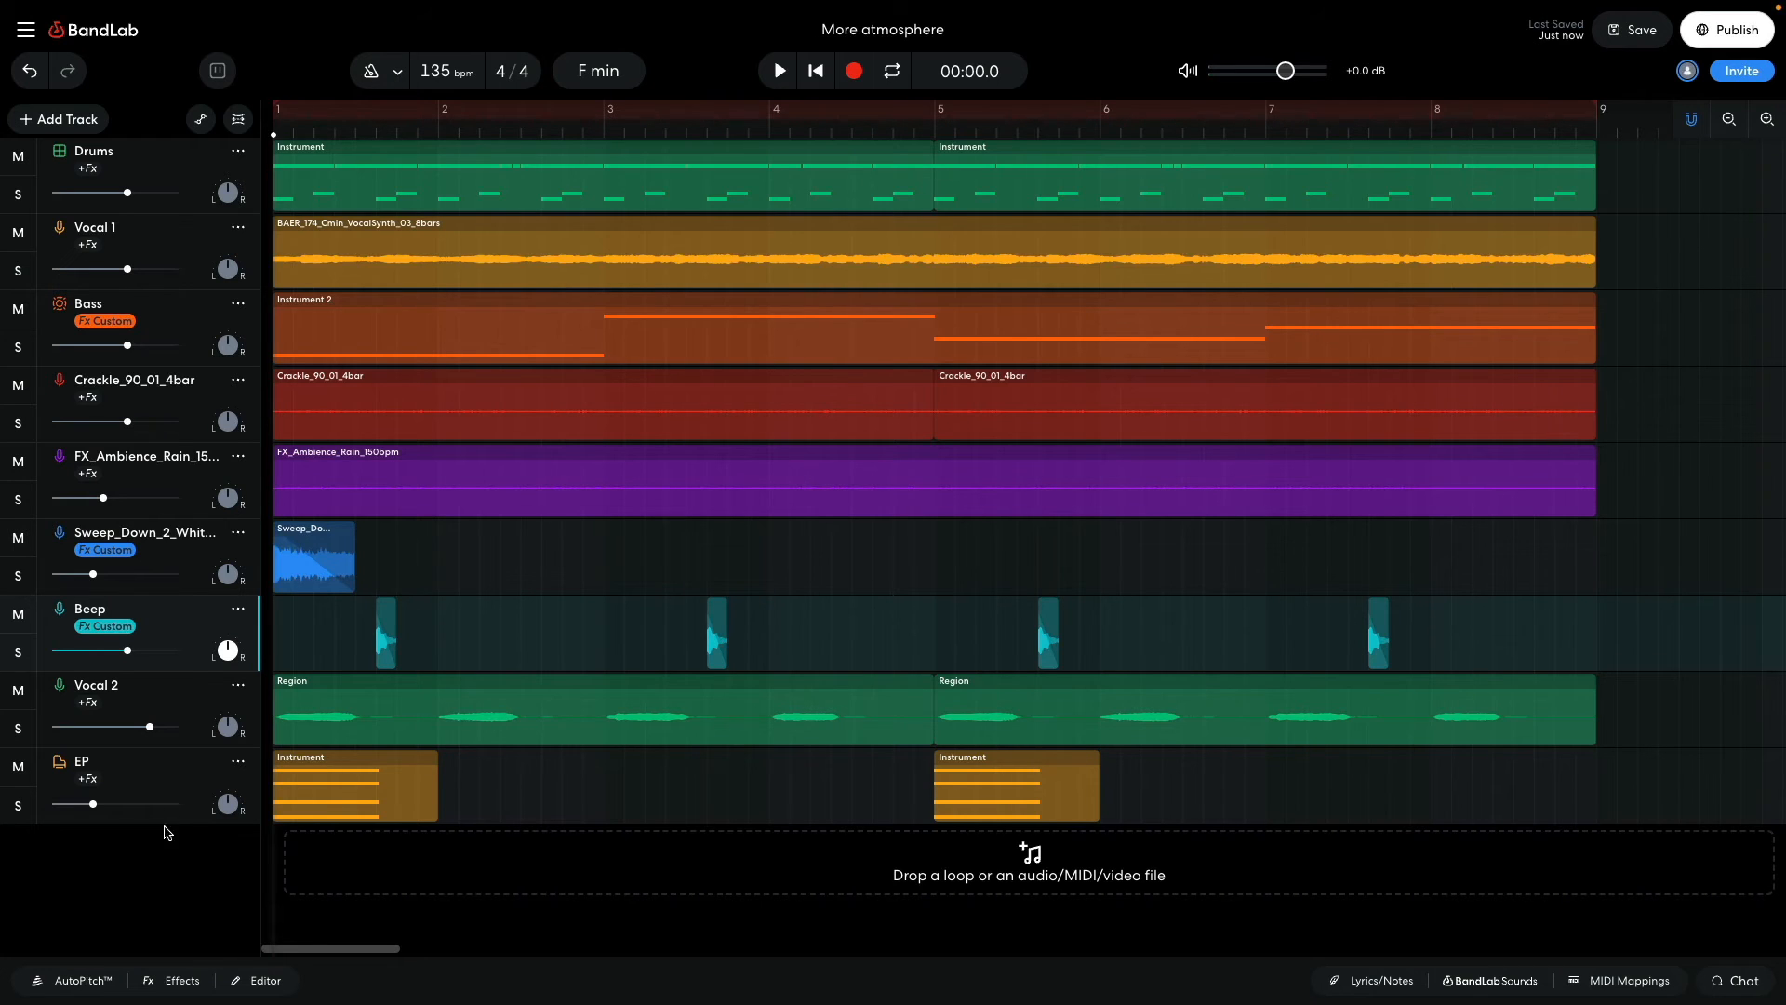
Duplicate the Beep track, keeping only the first three beeps on the original and only the last beep on the copy
{"action": "right_click", "coordinate": [175, 616]}
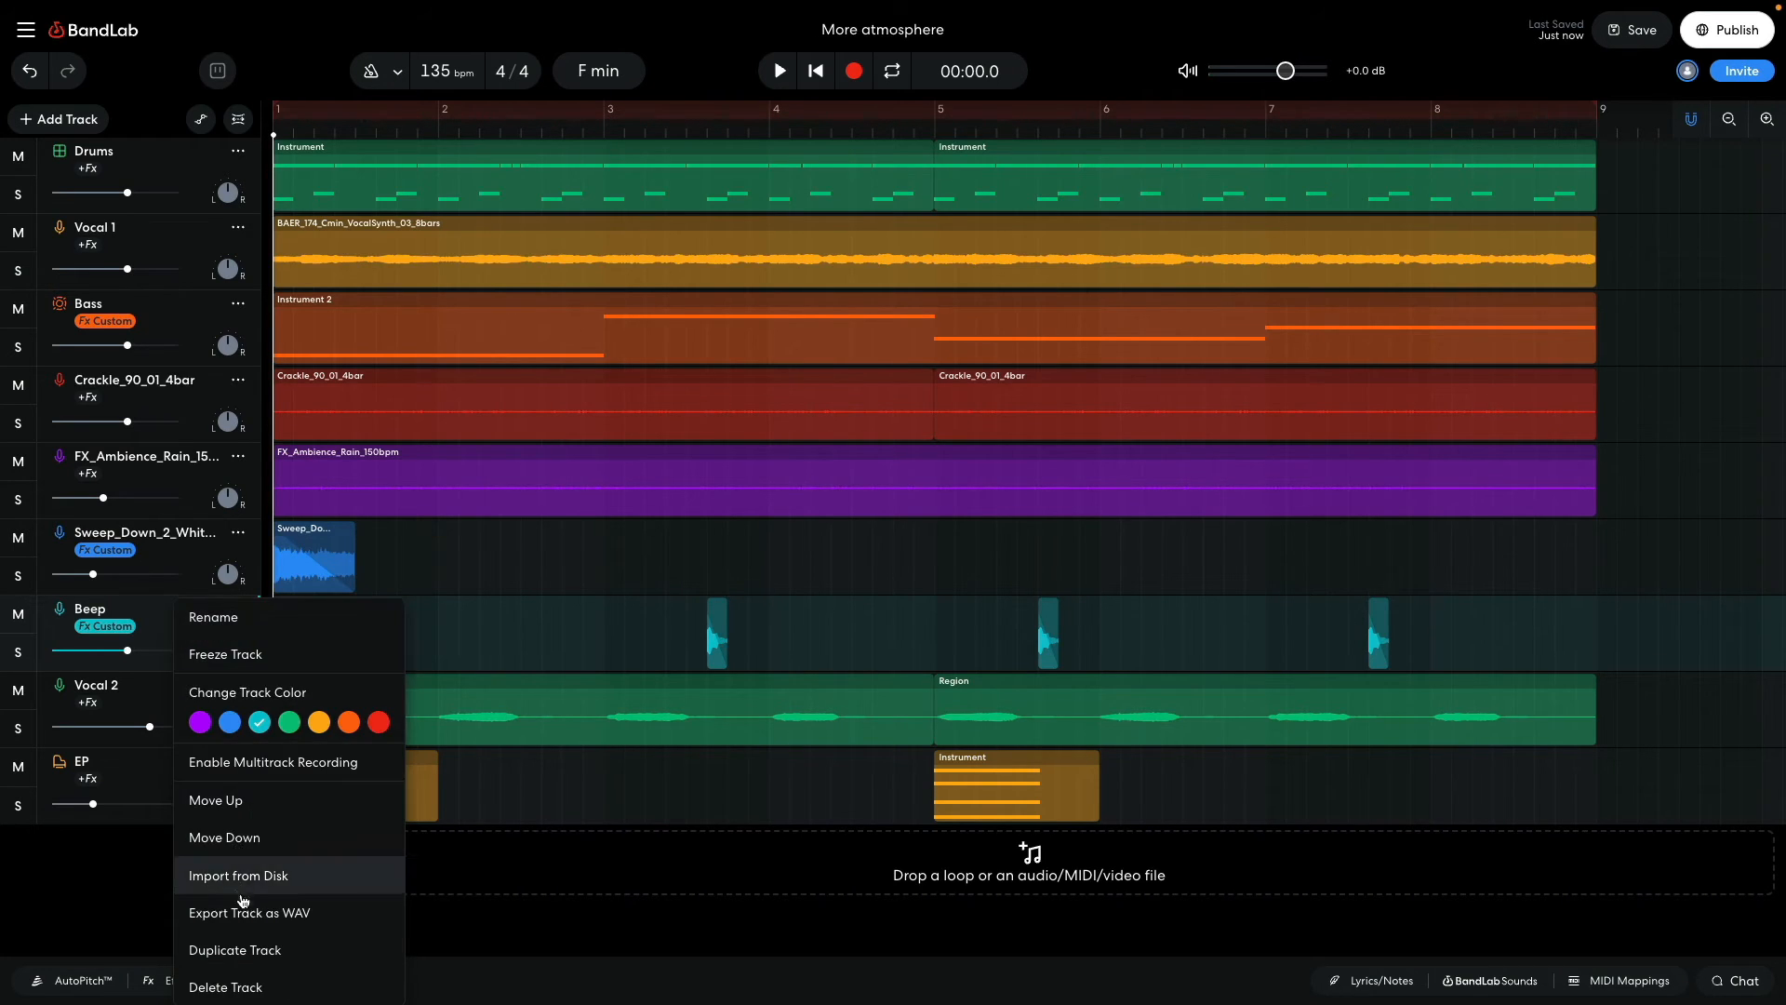
{"action": "left_click", "coordinate": [244, 949]}
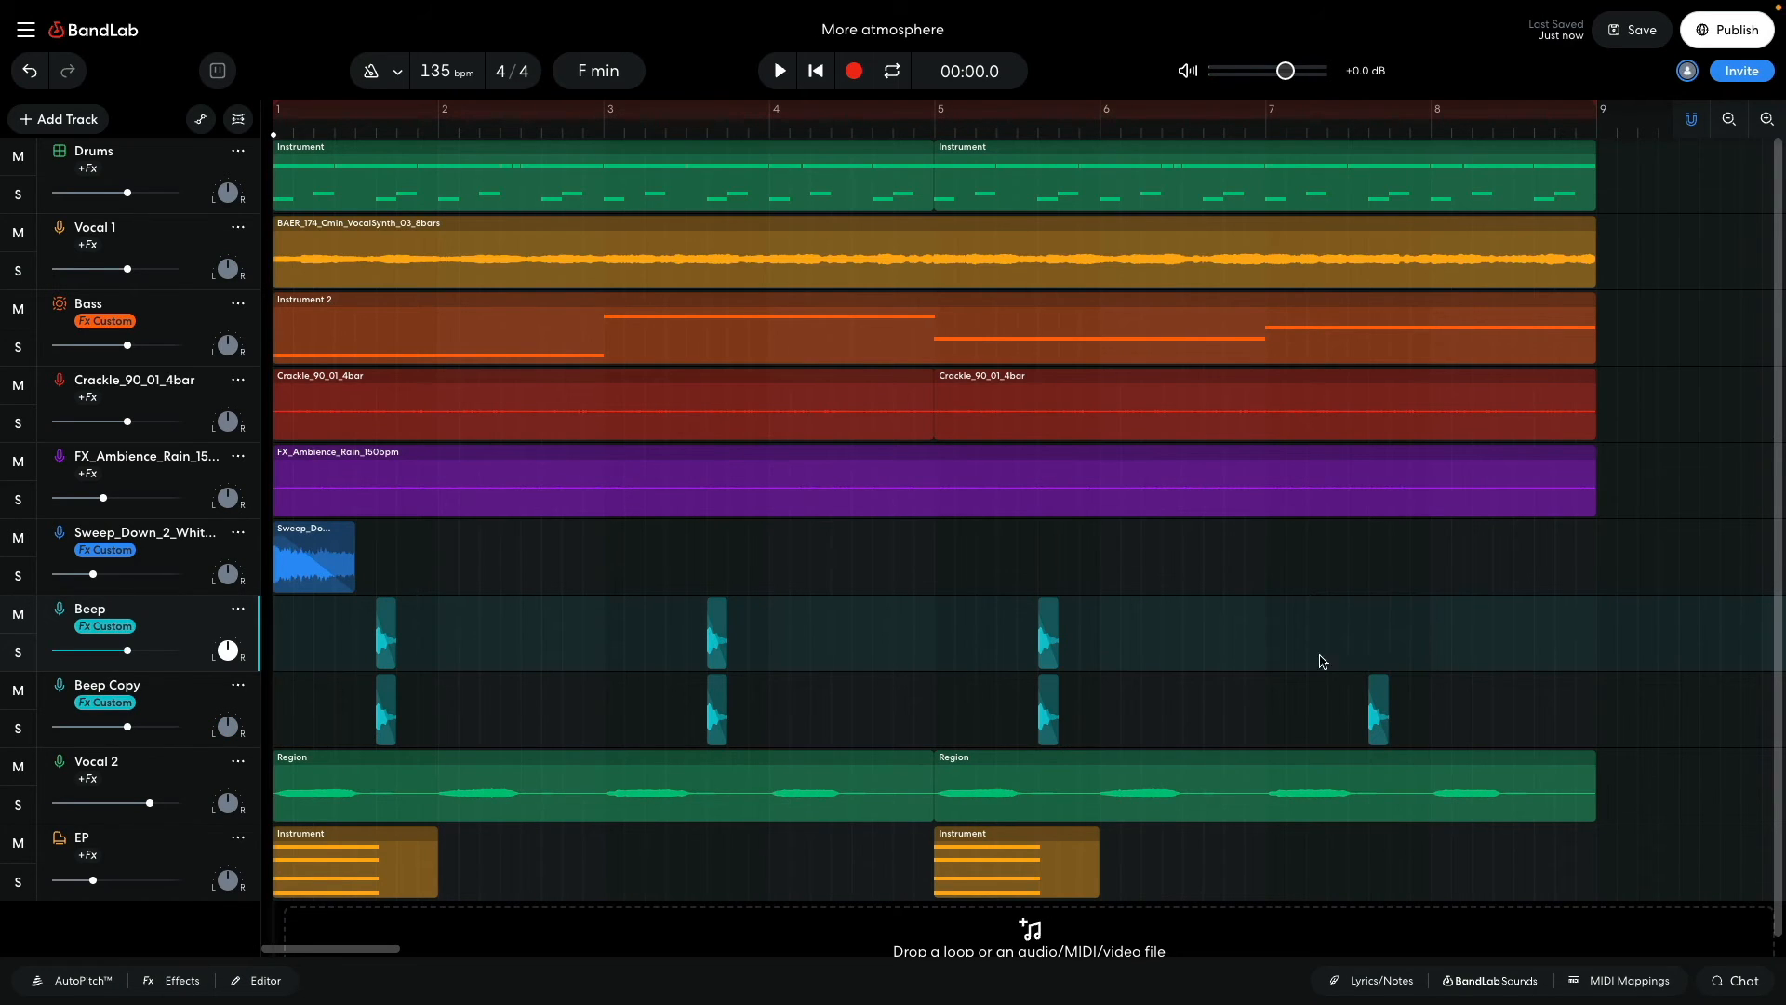
{"action": "left_click_drag", "start_coordinate": [1161, 705], "coordinate": [347, 742]}
{"action": "key", "text": "Delete"}
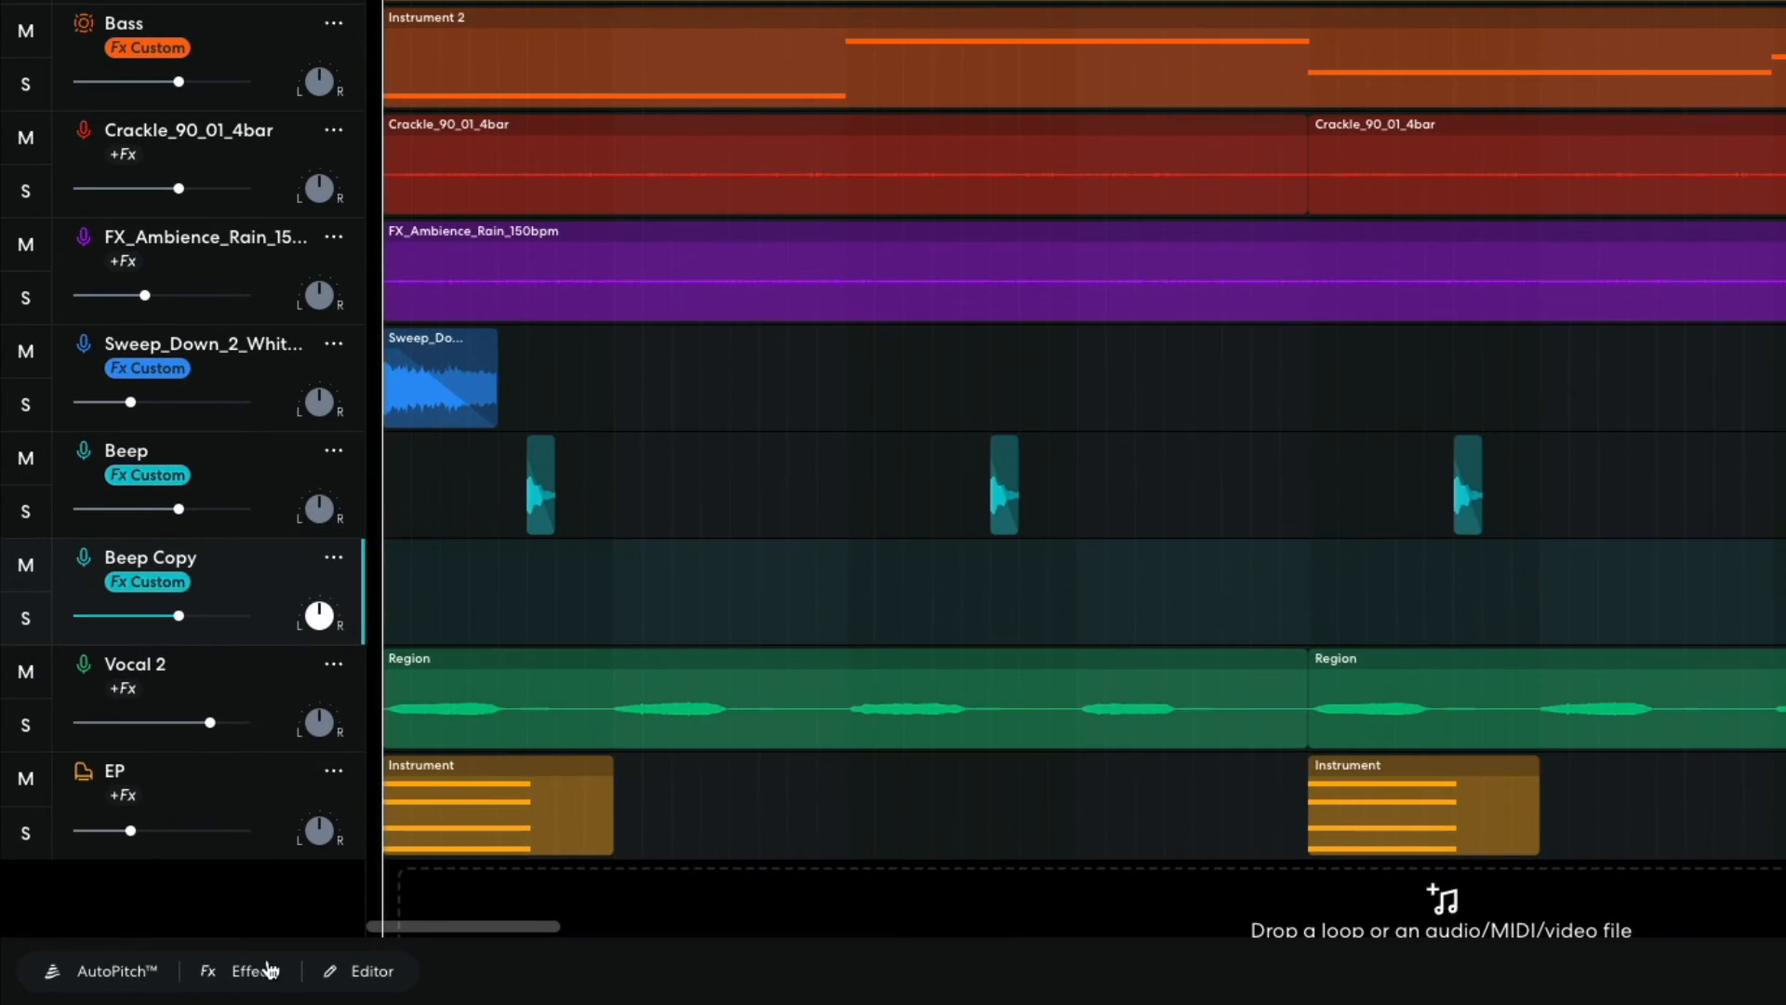
Add a D-Delay + effect to the Beep Copy track, set Feedback to 100 % and Wet to 93 %, and audition it
{"action": "left_click", "coordinate": [183, 980]}
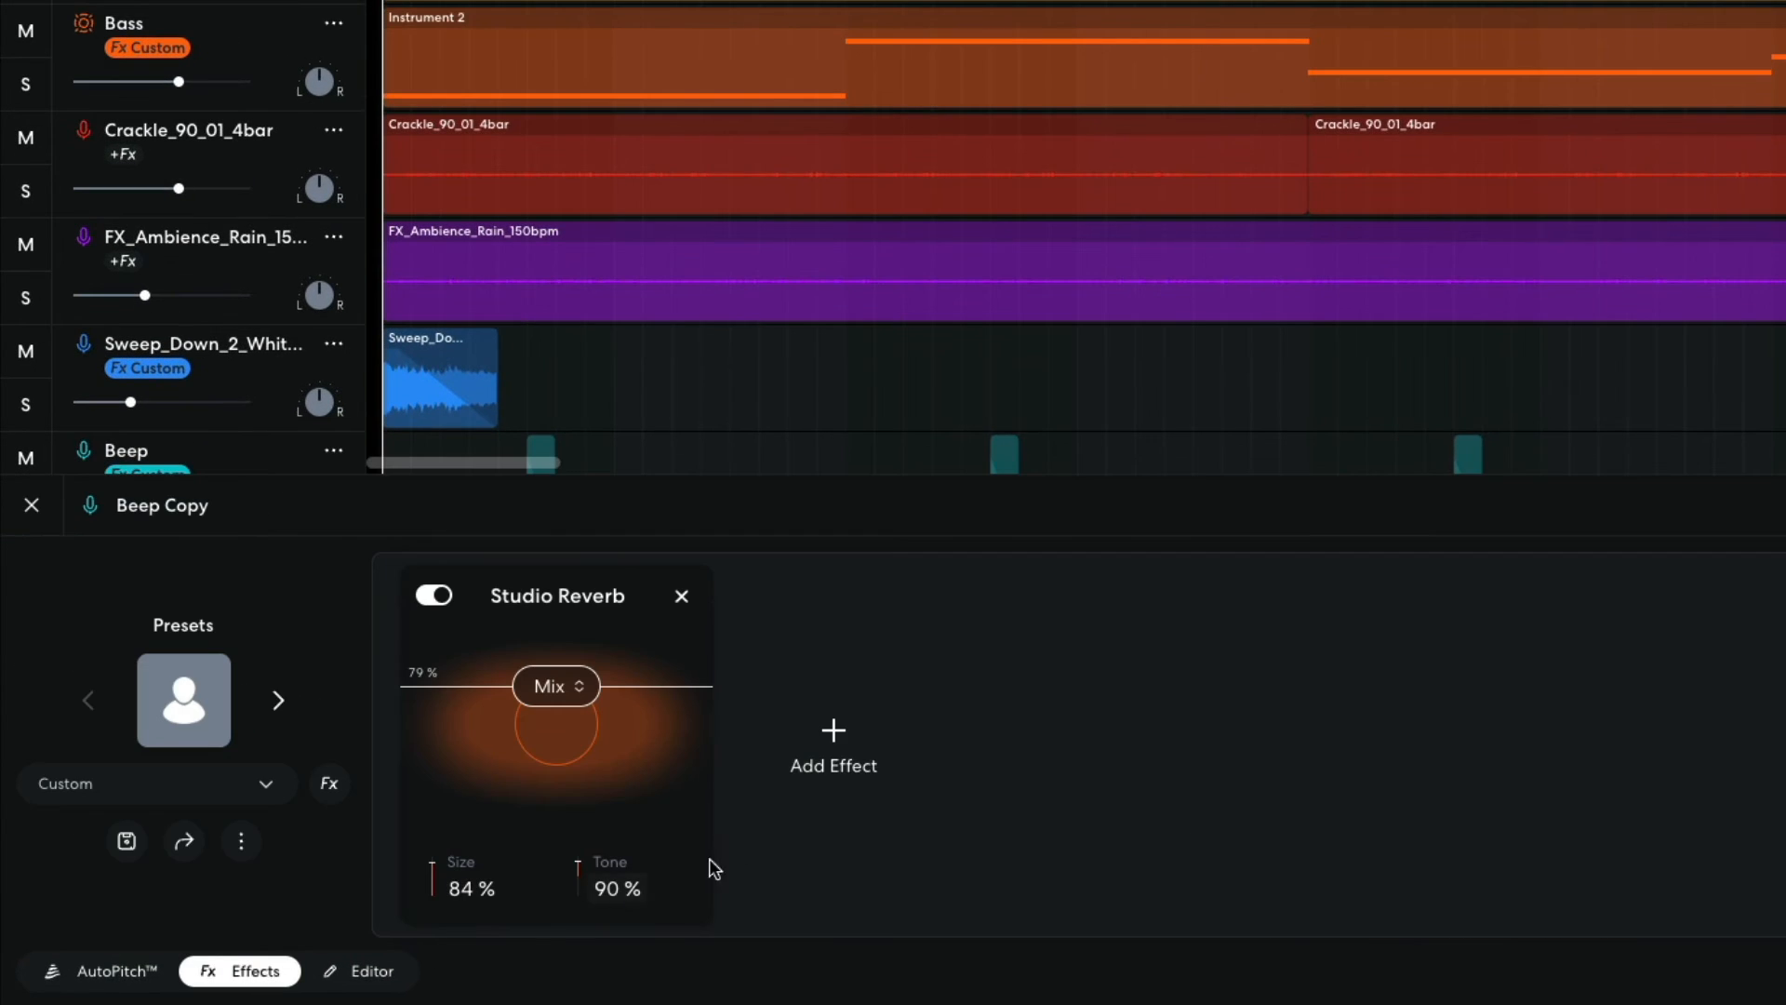
{"action": "left_click", "coordinate": [847, 771]}
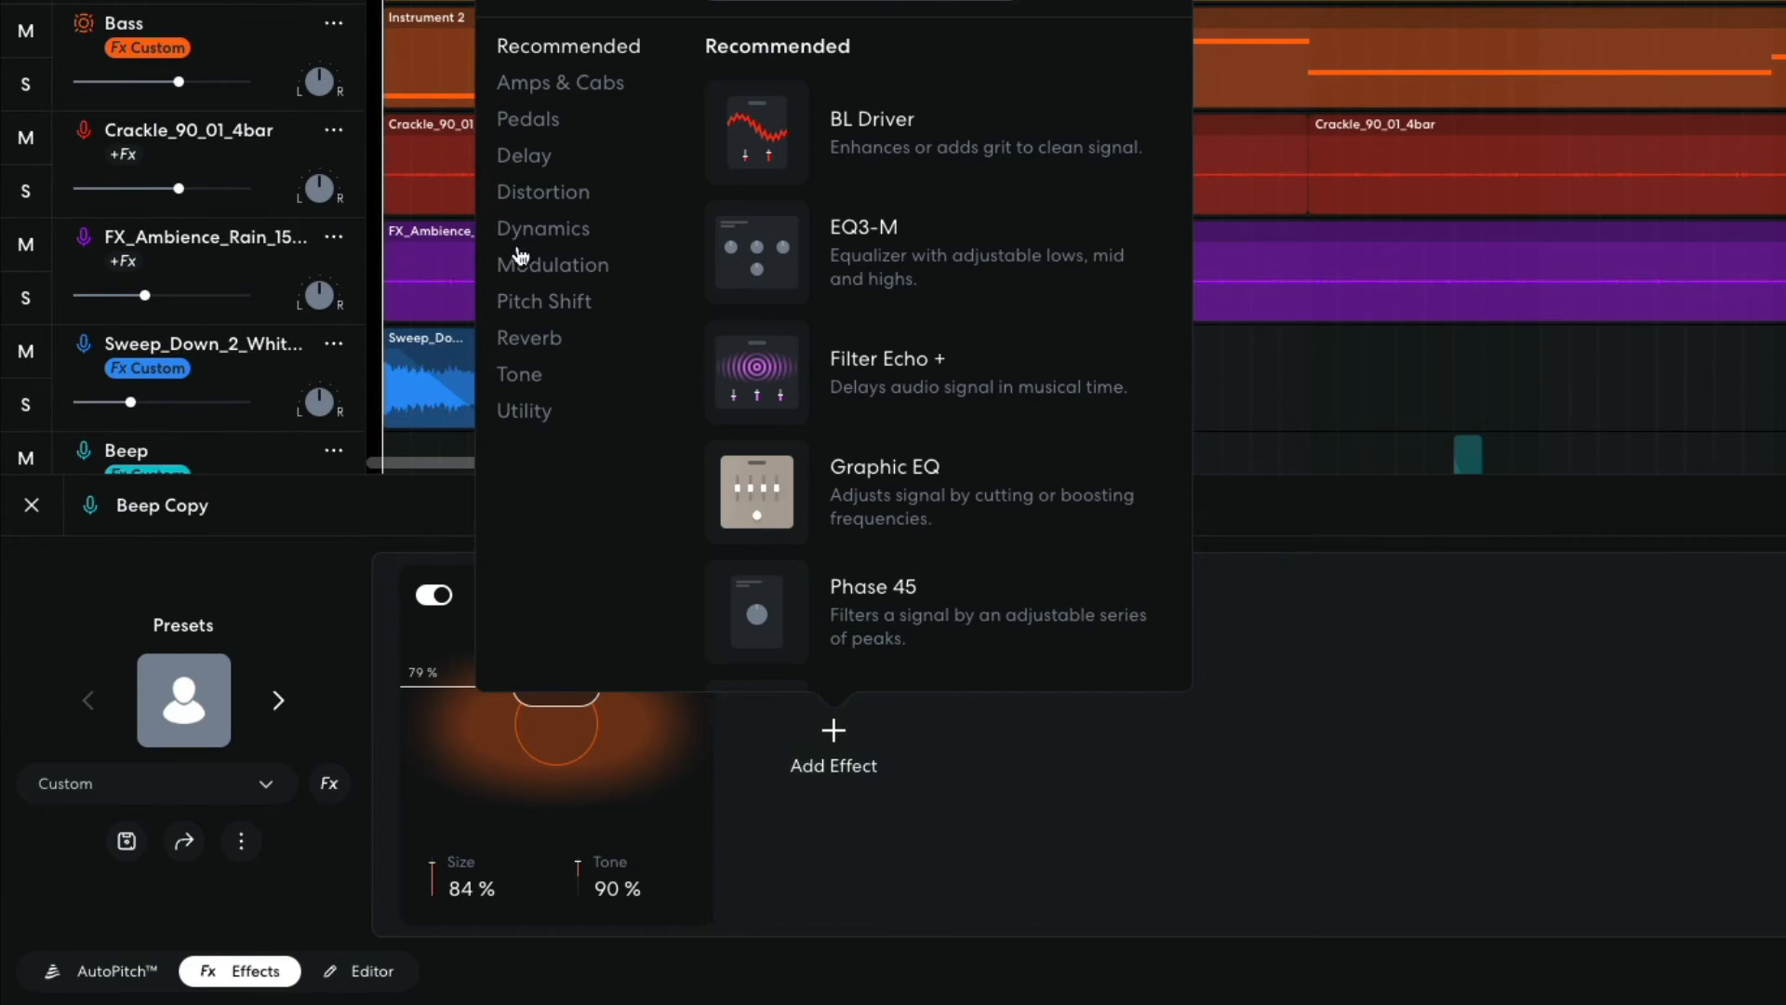
{"action": "left_click", "coordinate": [523, 158]}
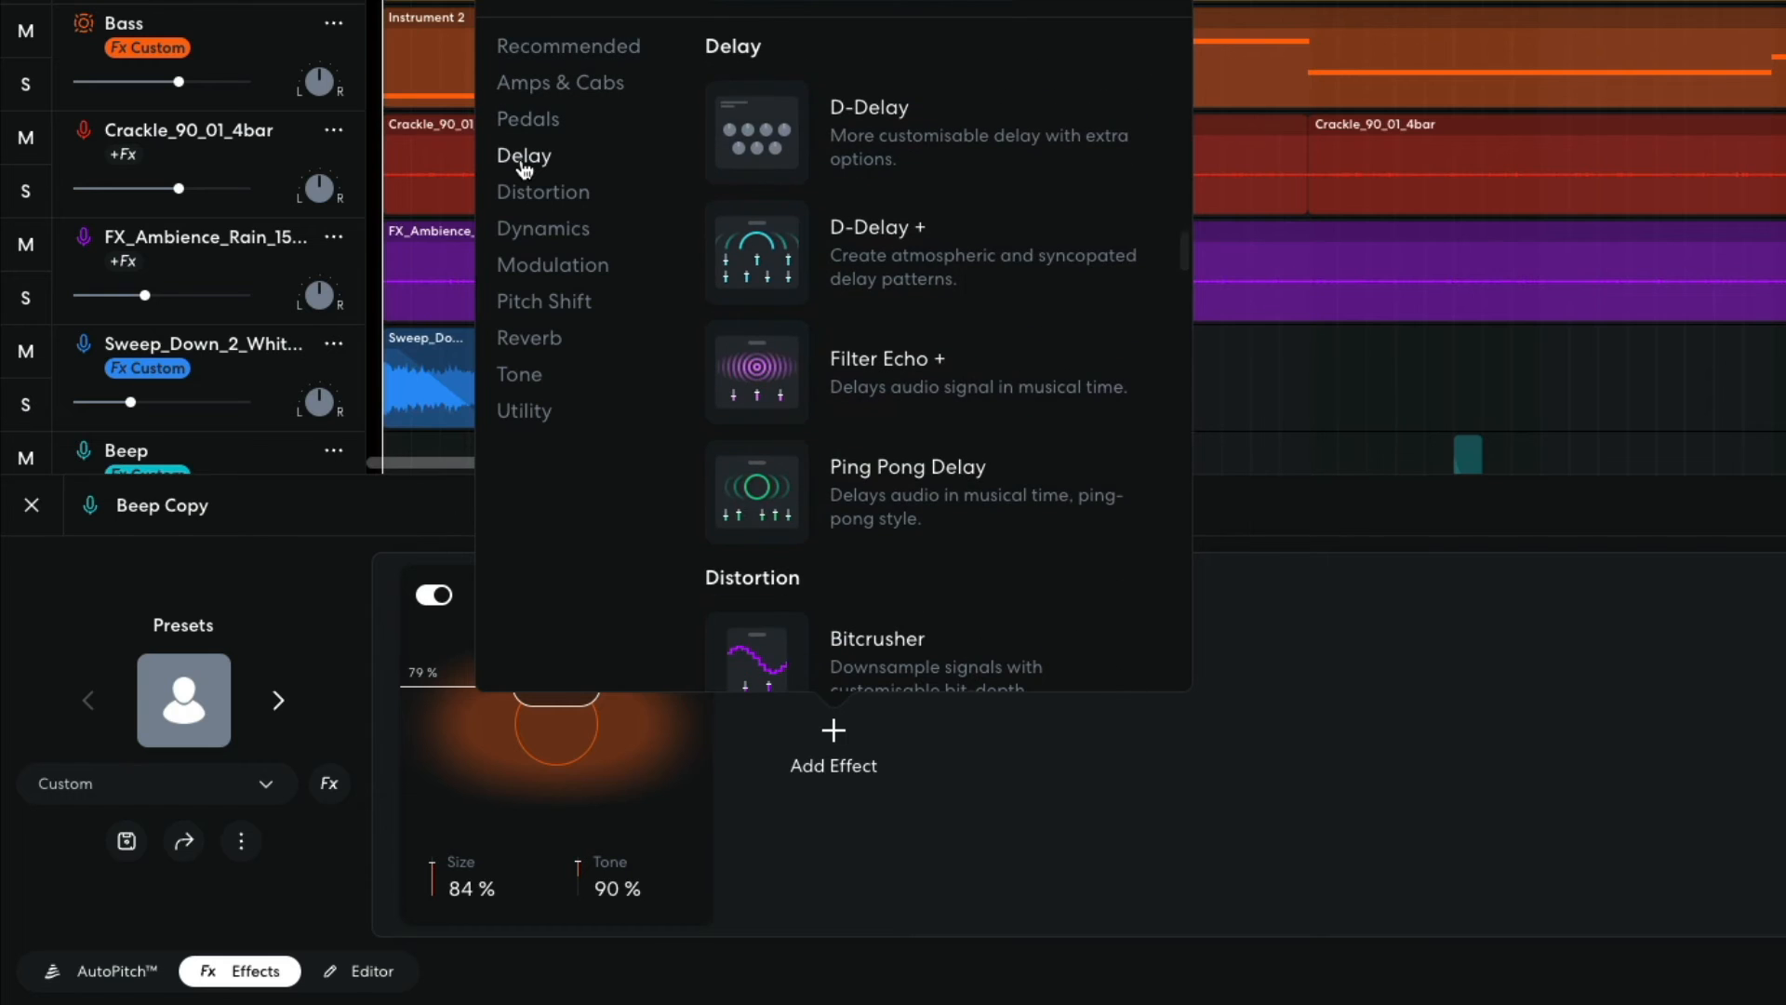
{"action": "left_click", "coordinate": [769, 238]}
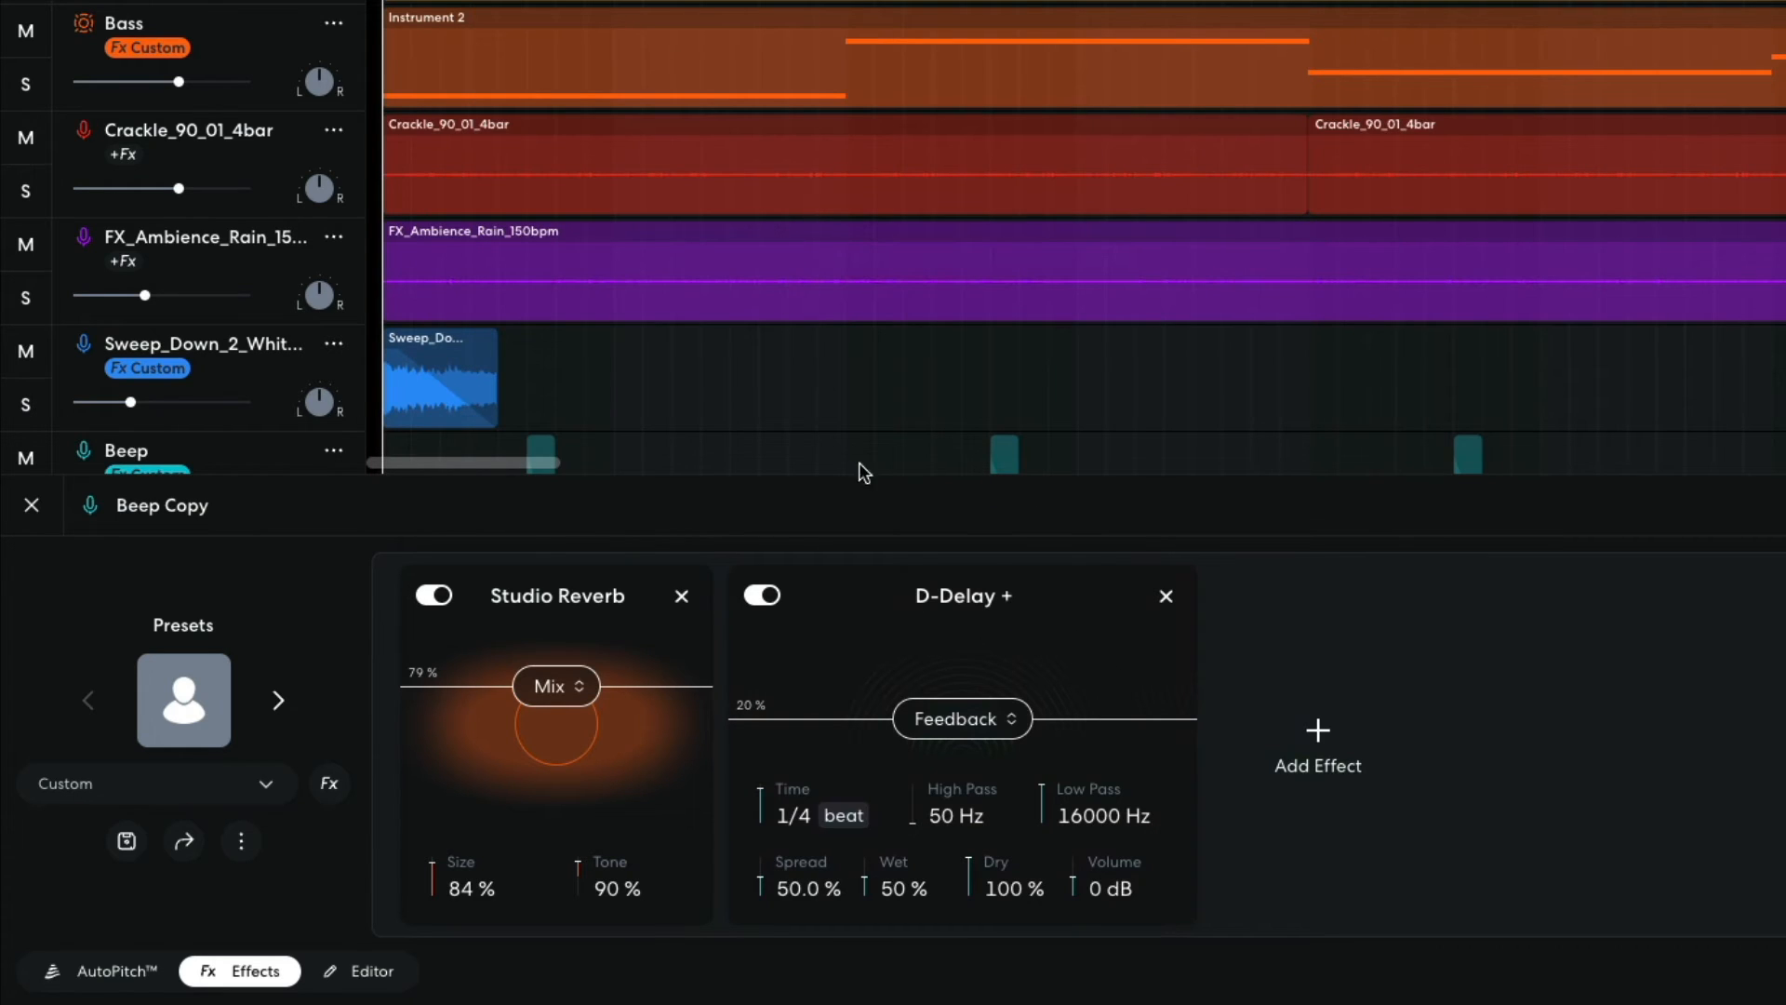
{"action": "left_click_drag", "start_coordinate": [954, 722], "coordinate": [961, 568]}
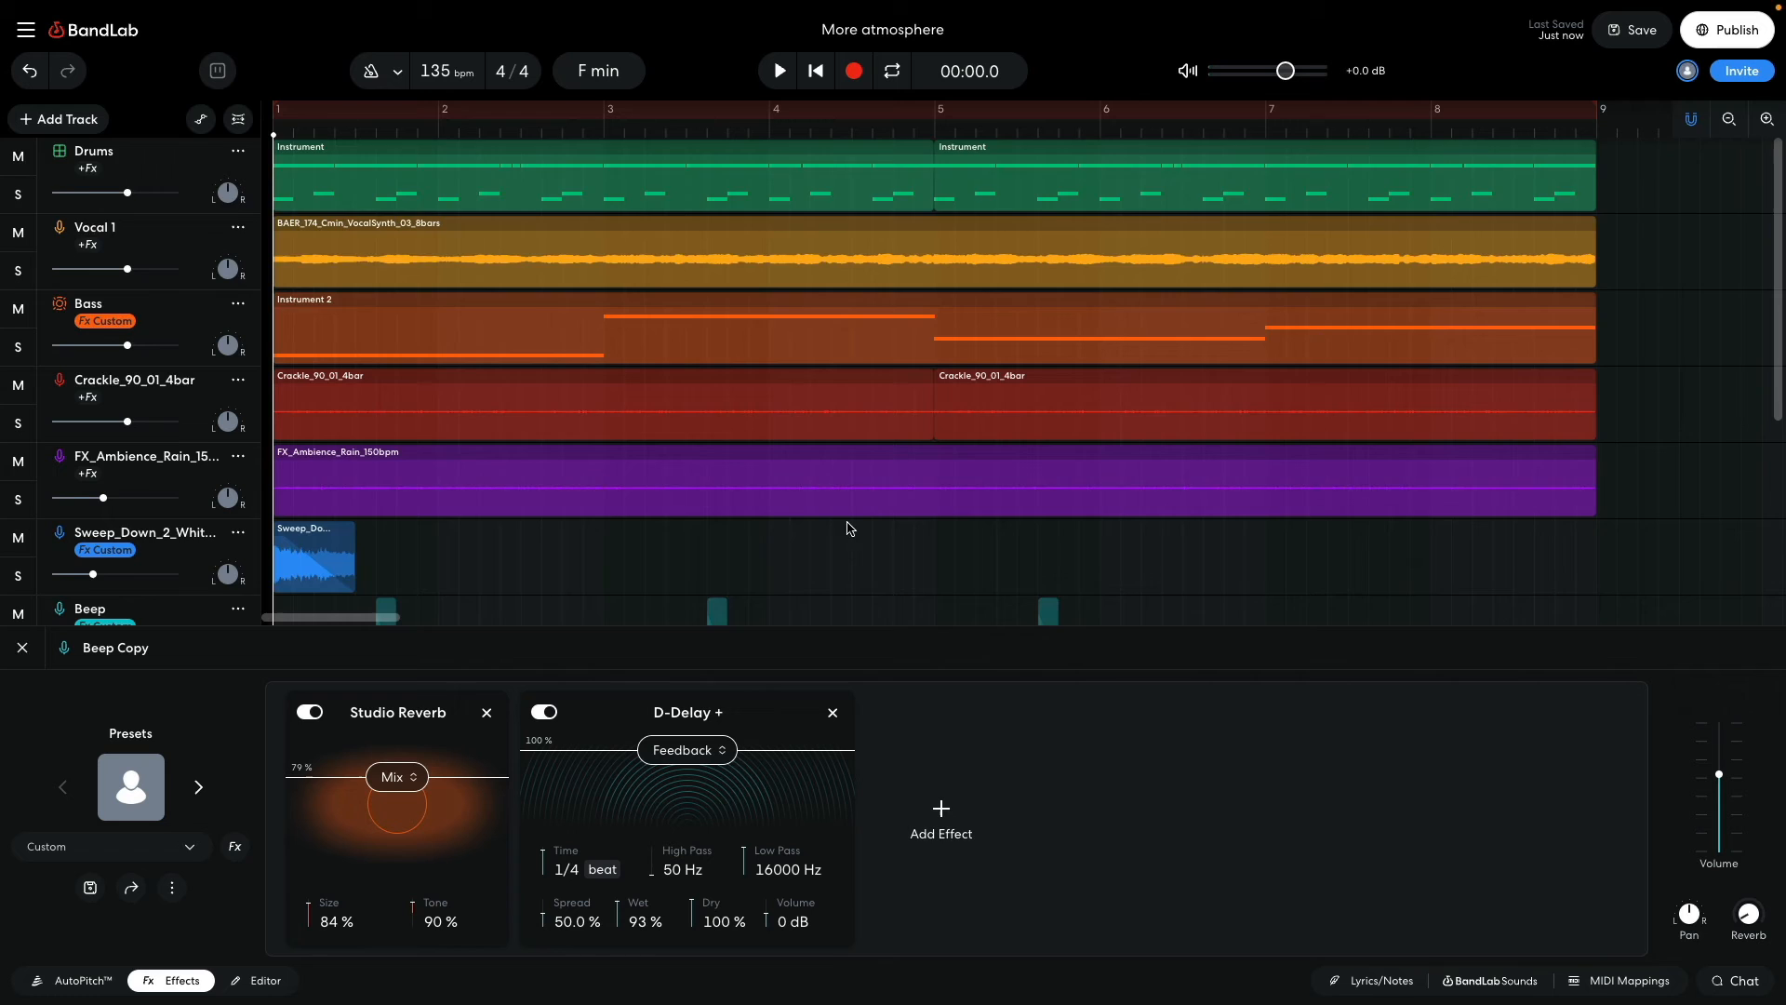
{"action": "scroll", "coordinate": [1165, 319], "scroll_direction": "down", "scroll_amount": 3}
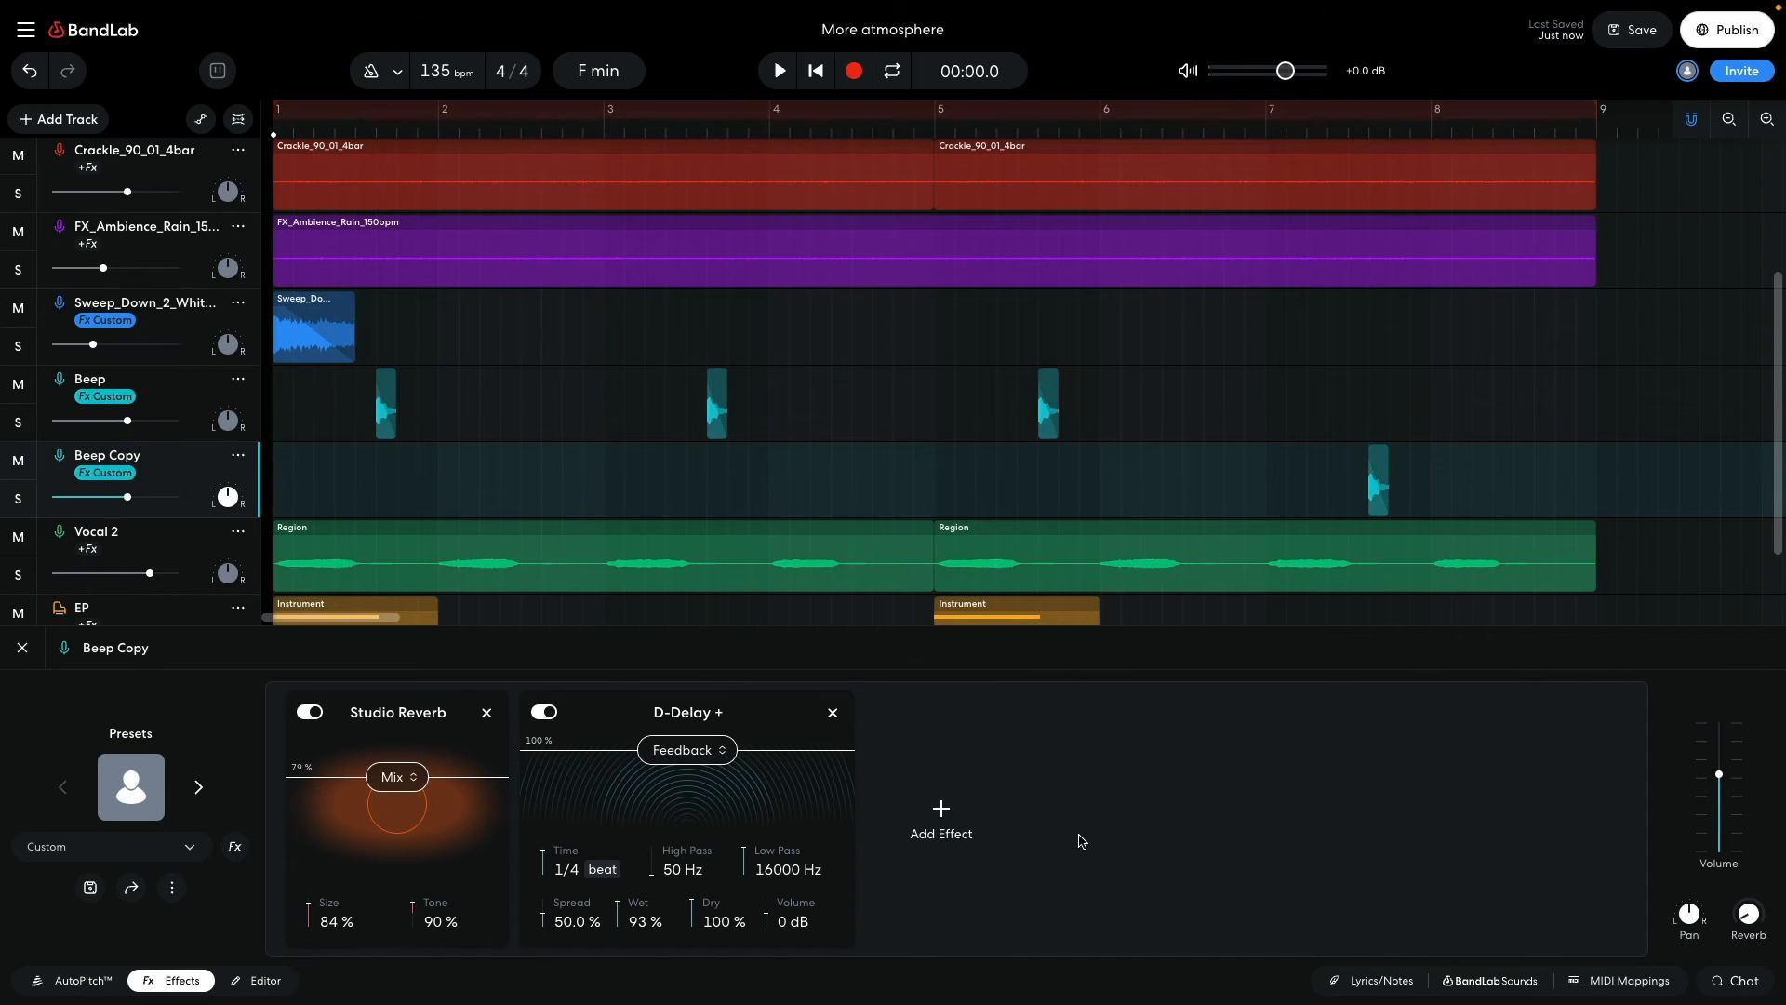
{"action": "key", "text": "space"}
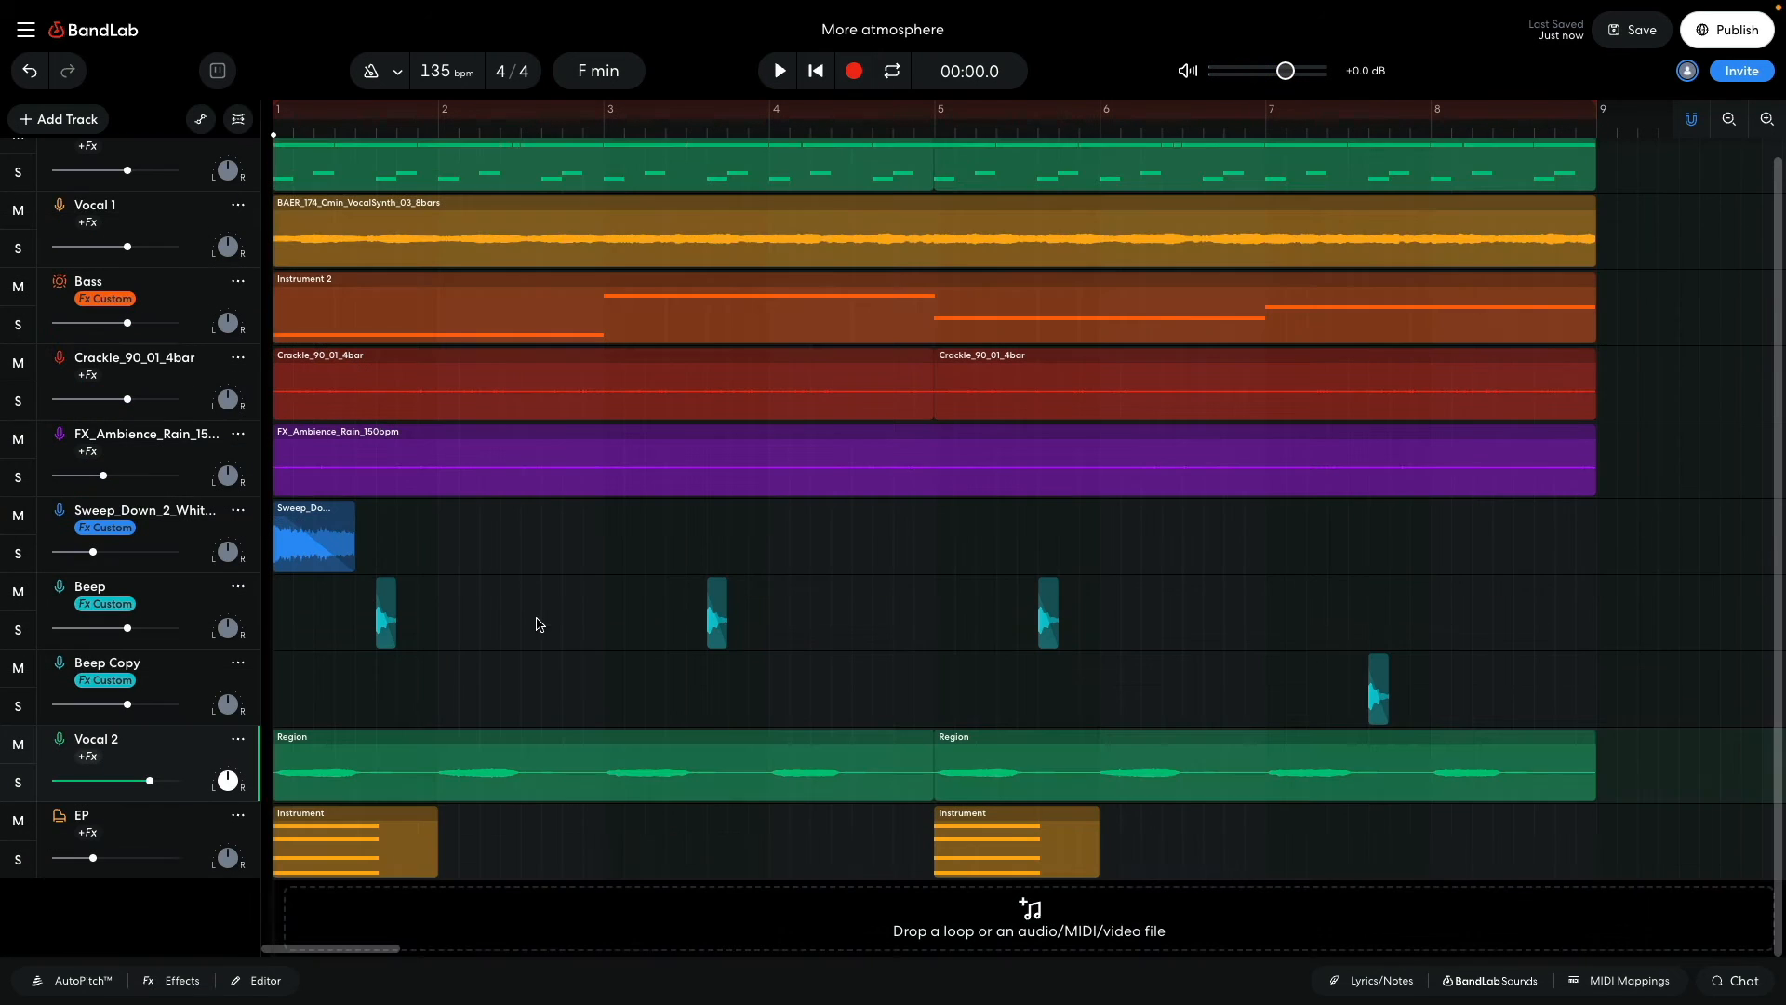
Add a Studio Reverb effect to the Vocal 2 track with Mix and Size at 100 %, and audition it soloed
{"action": "left_click", "coordinate": [18, 782]}
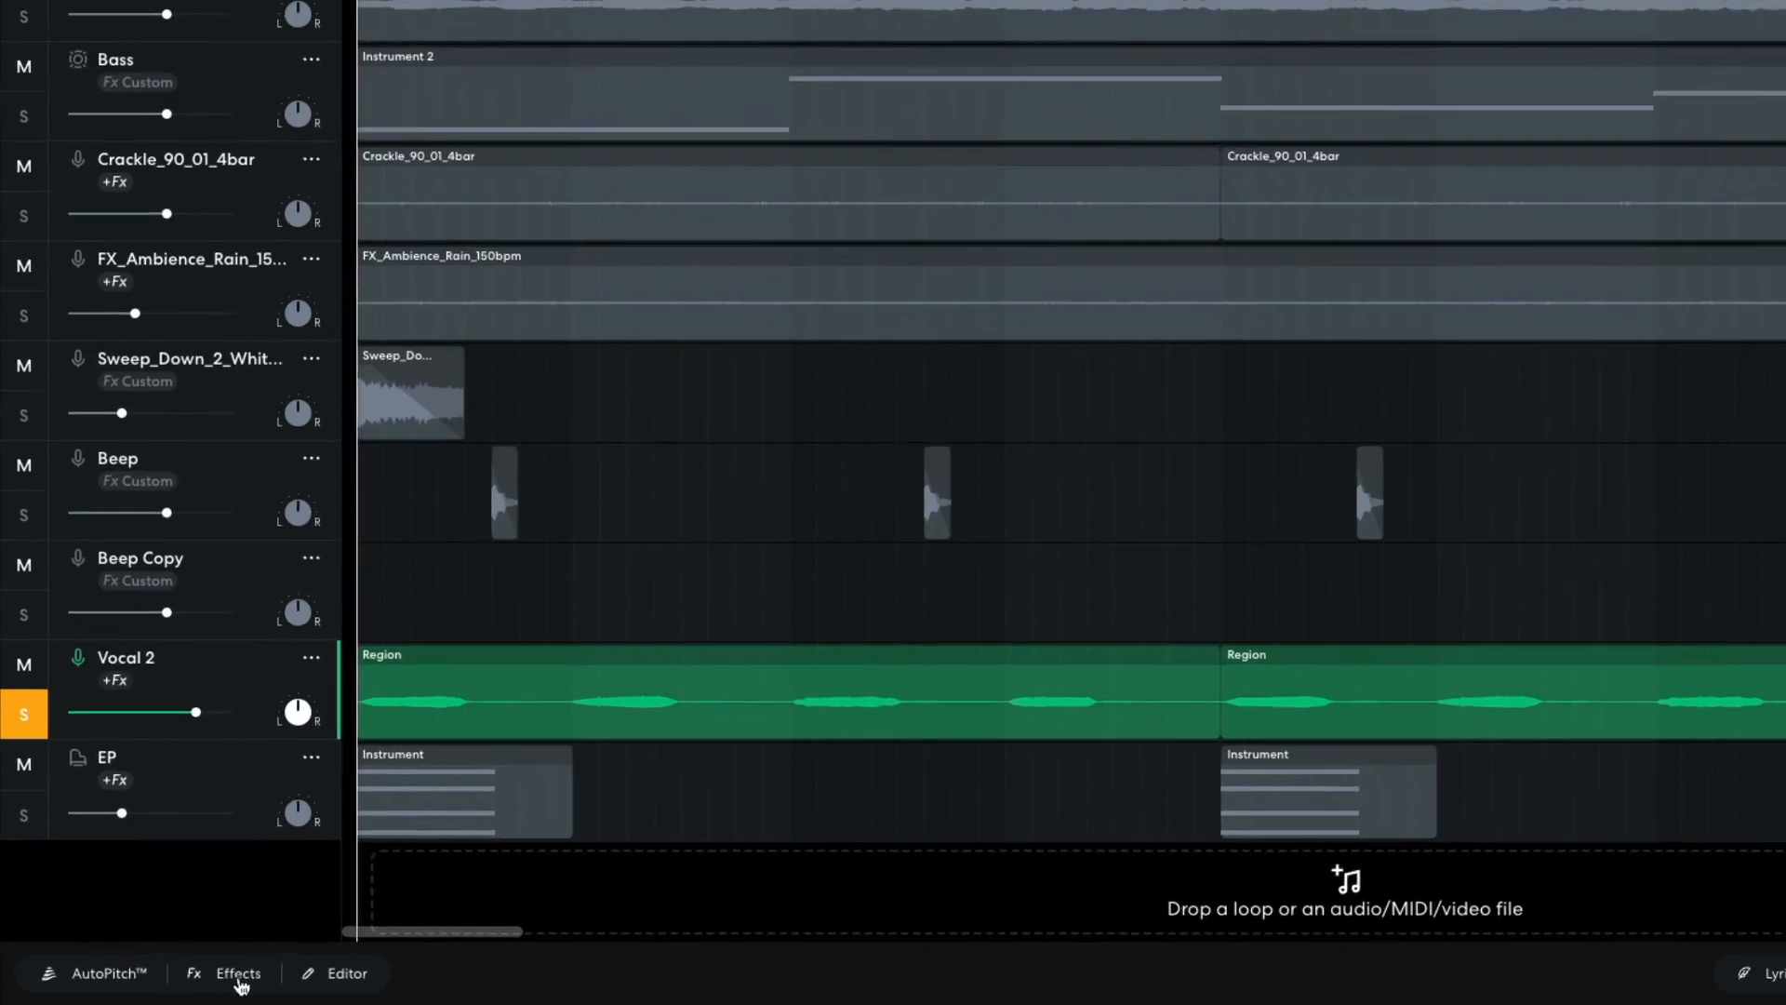
{"action": "left_click", "coordinate": [183, 981]}
{"action": "left_click", "coordinate": [446, 773]}
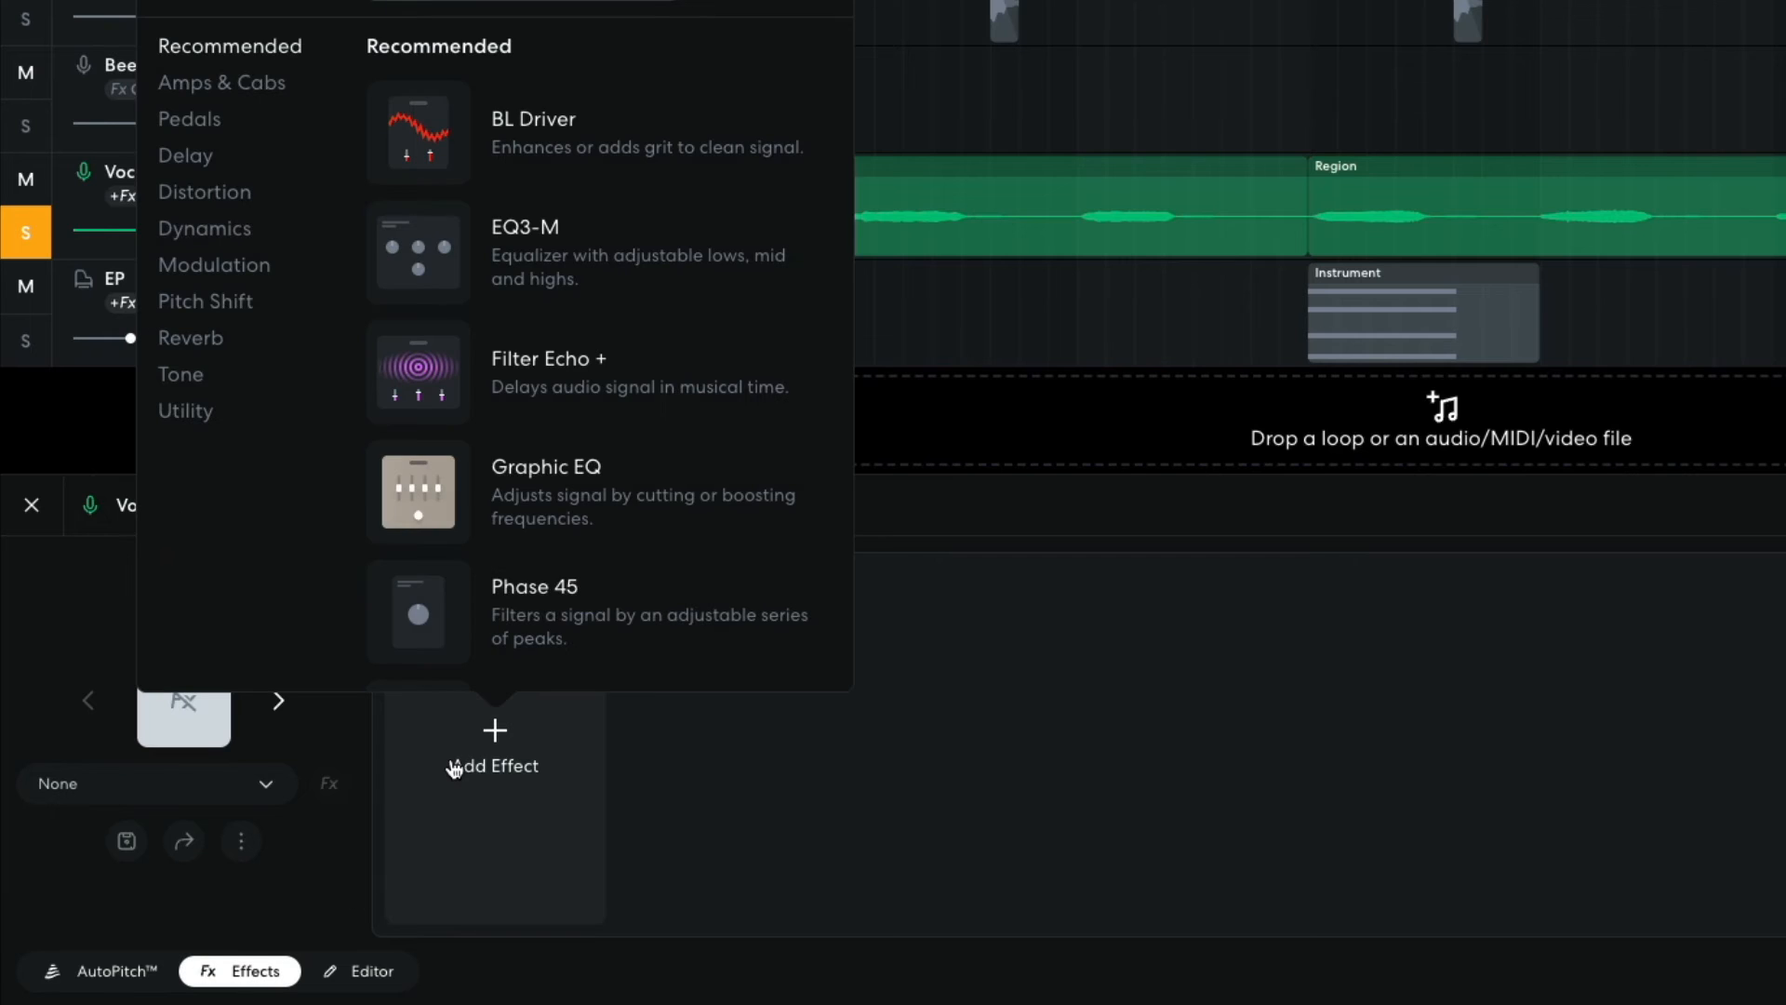
{"action": "left_click", "coordinate": [207, 350]}
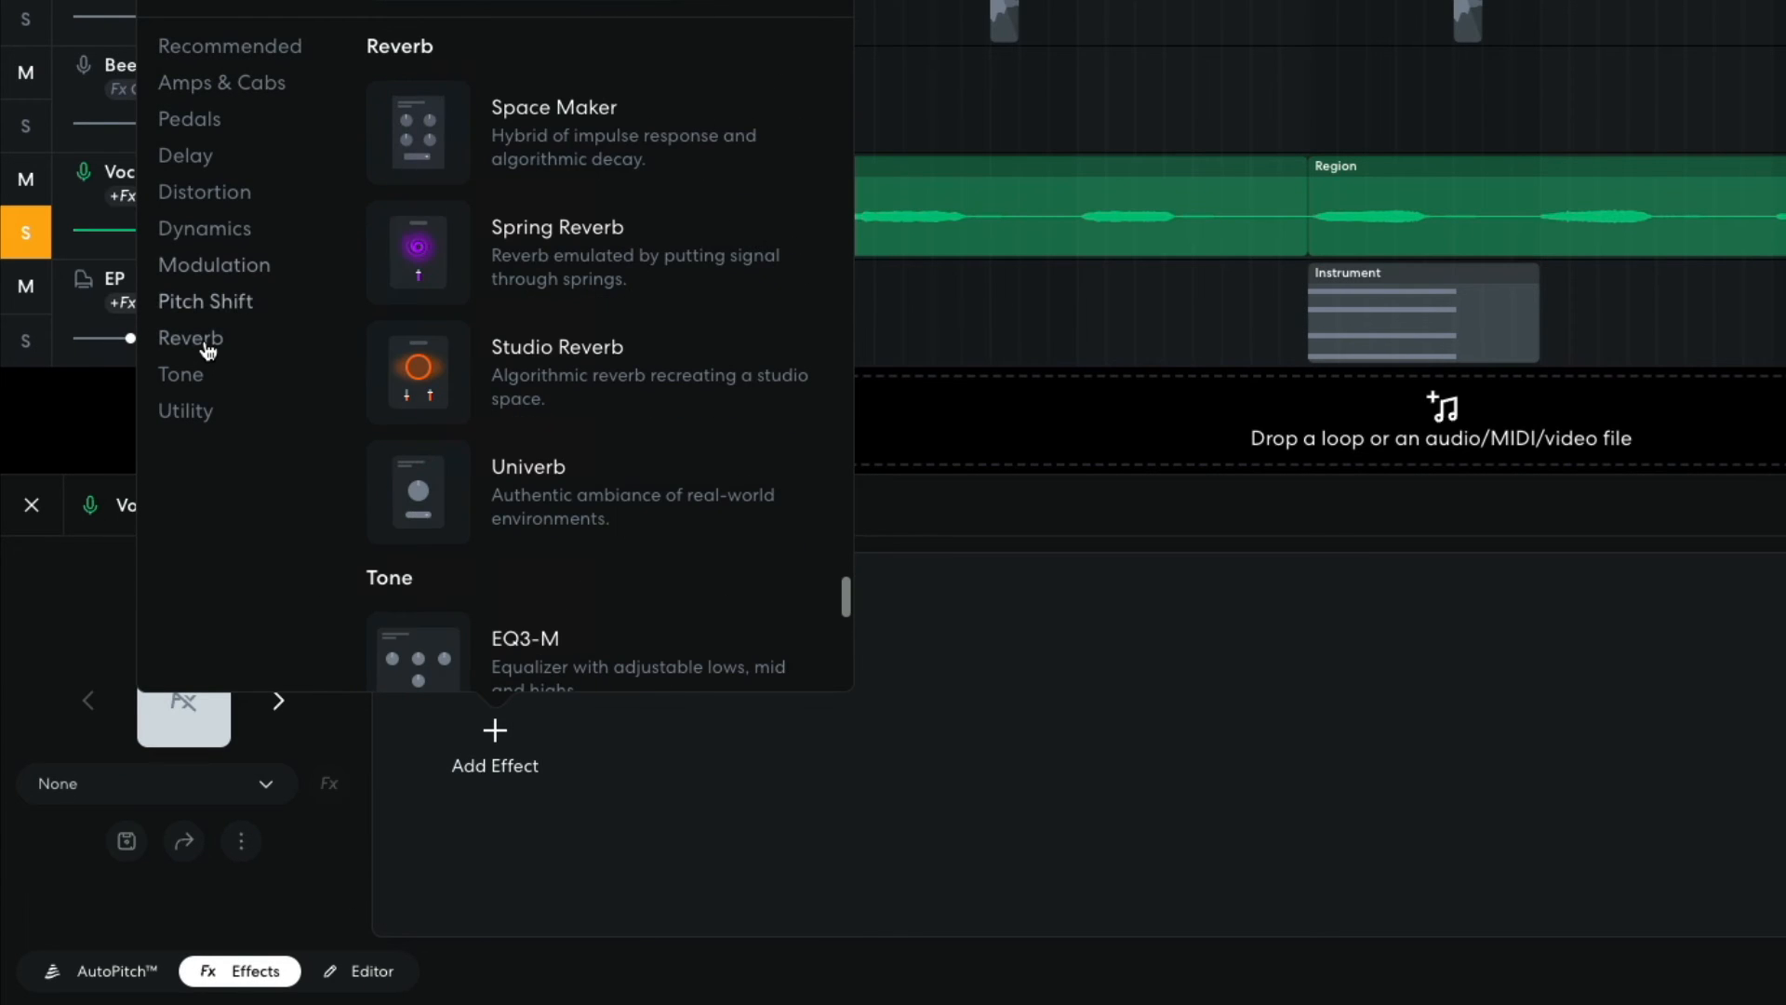
{"action": "left_click", "coordinate": [410, 342]}
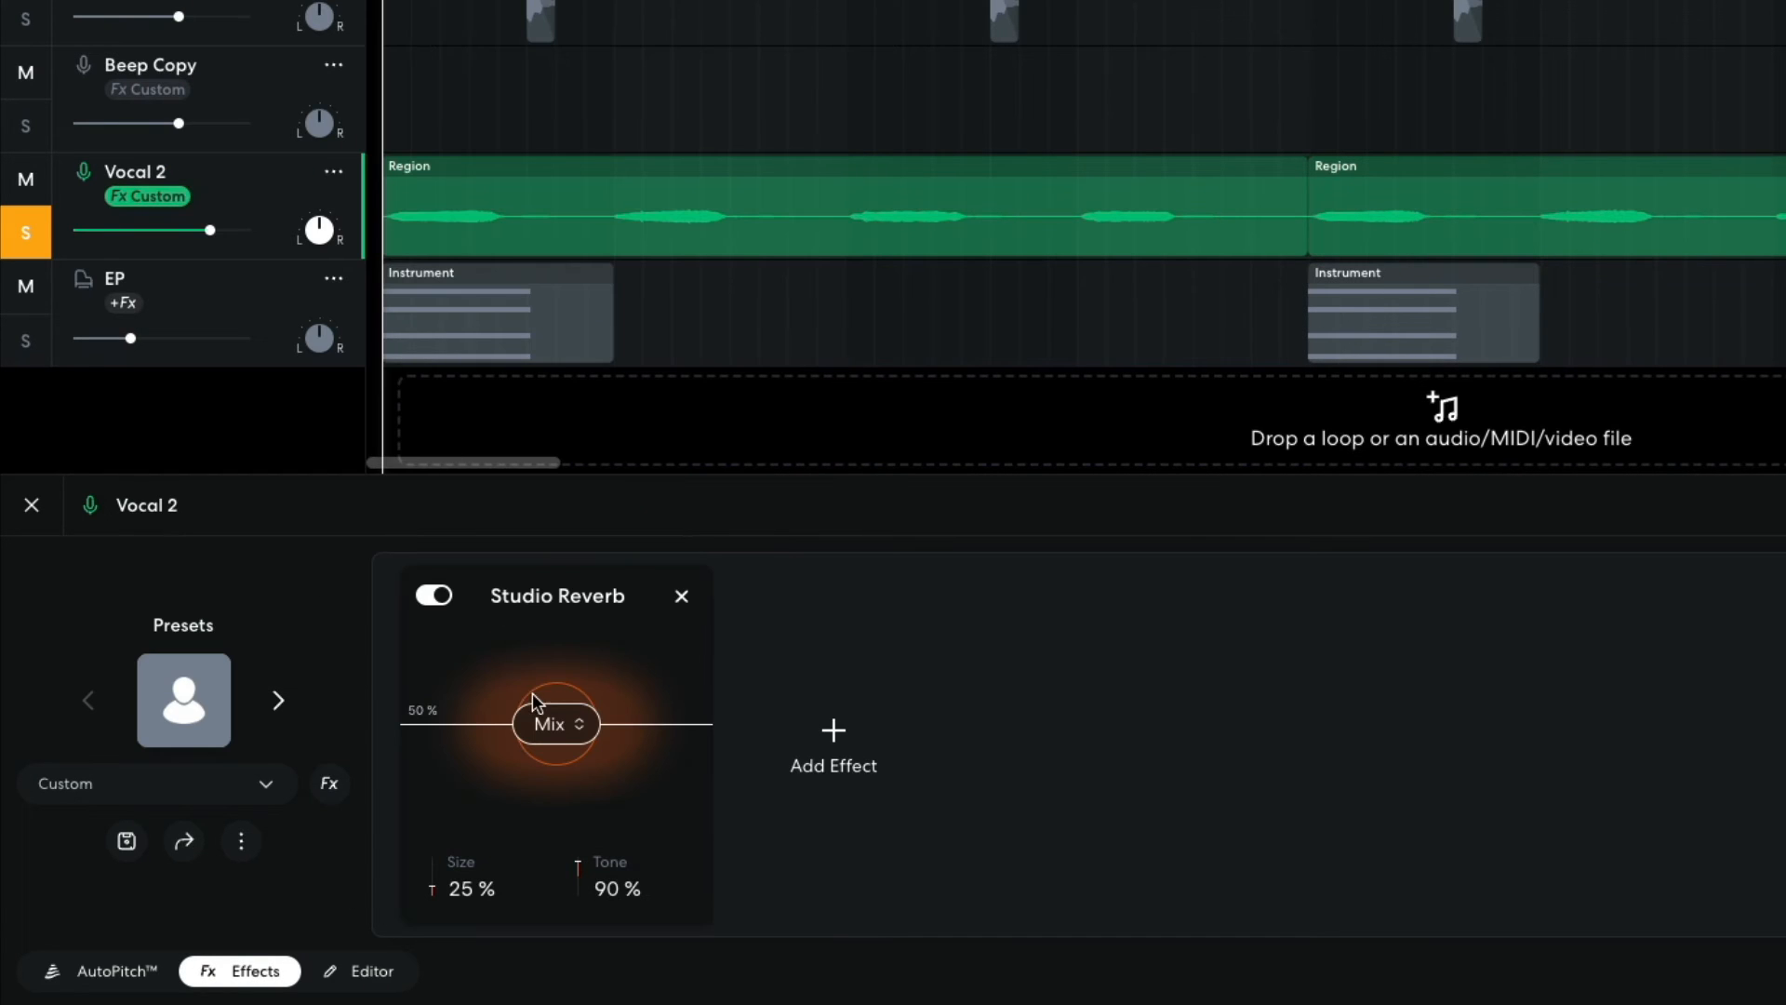
{"action": "left_click_drag", "start_coordinate": [535, 699], "coordinate": [531, 588]}
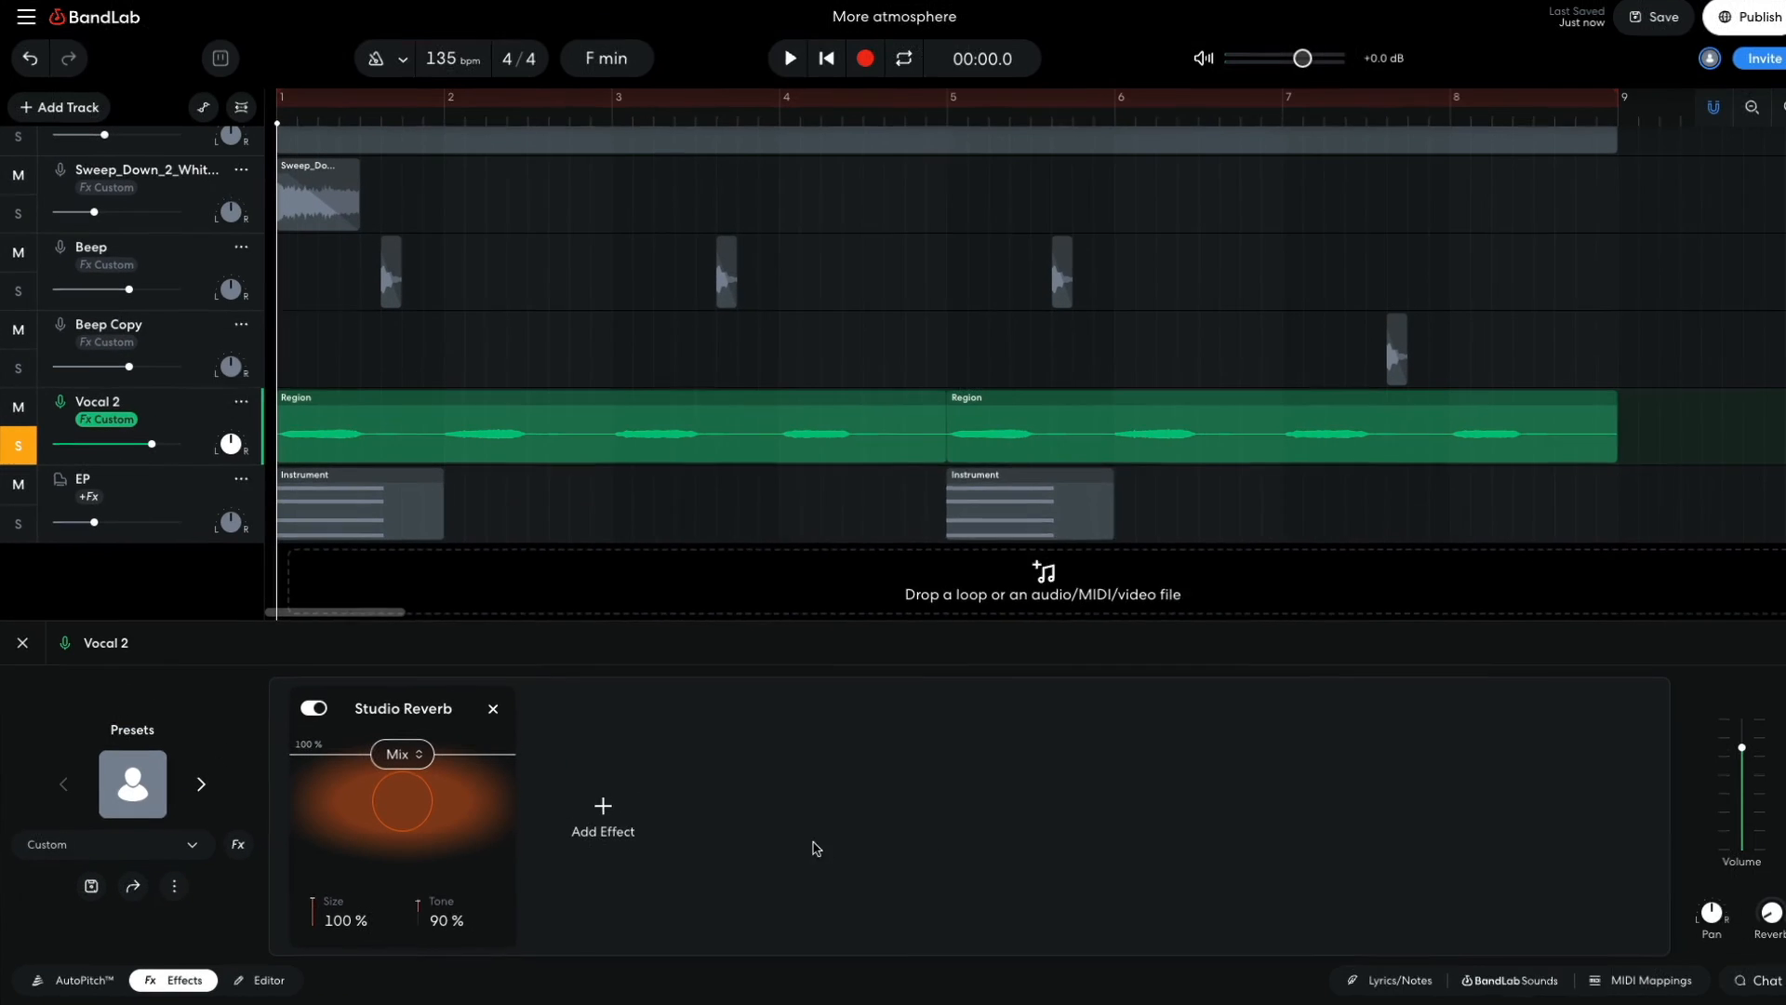
{"action": "key", "text": "space"}
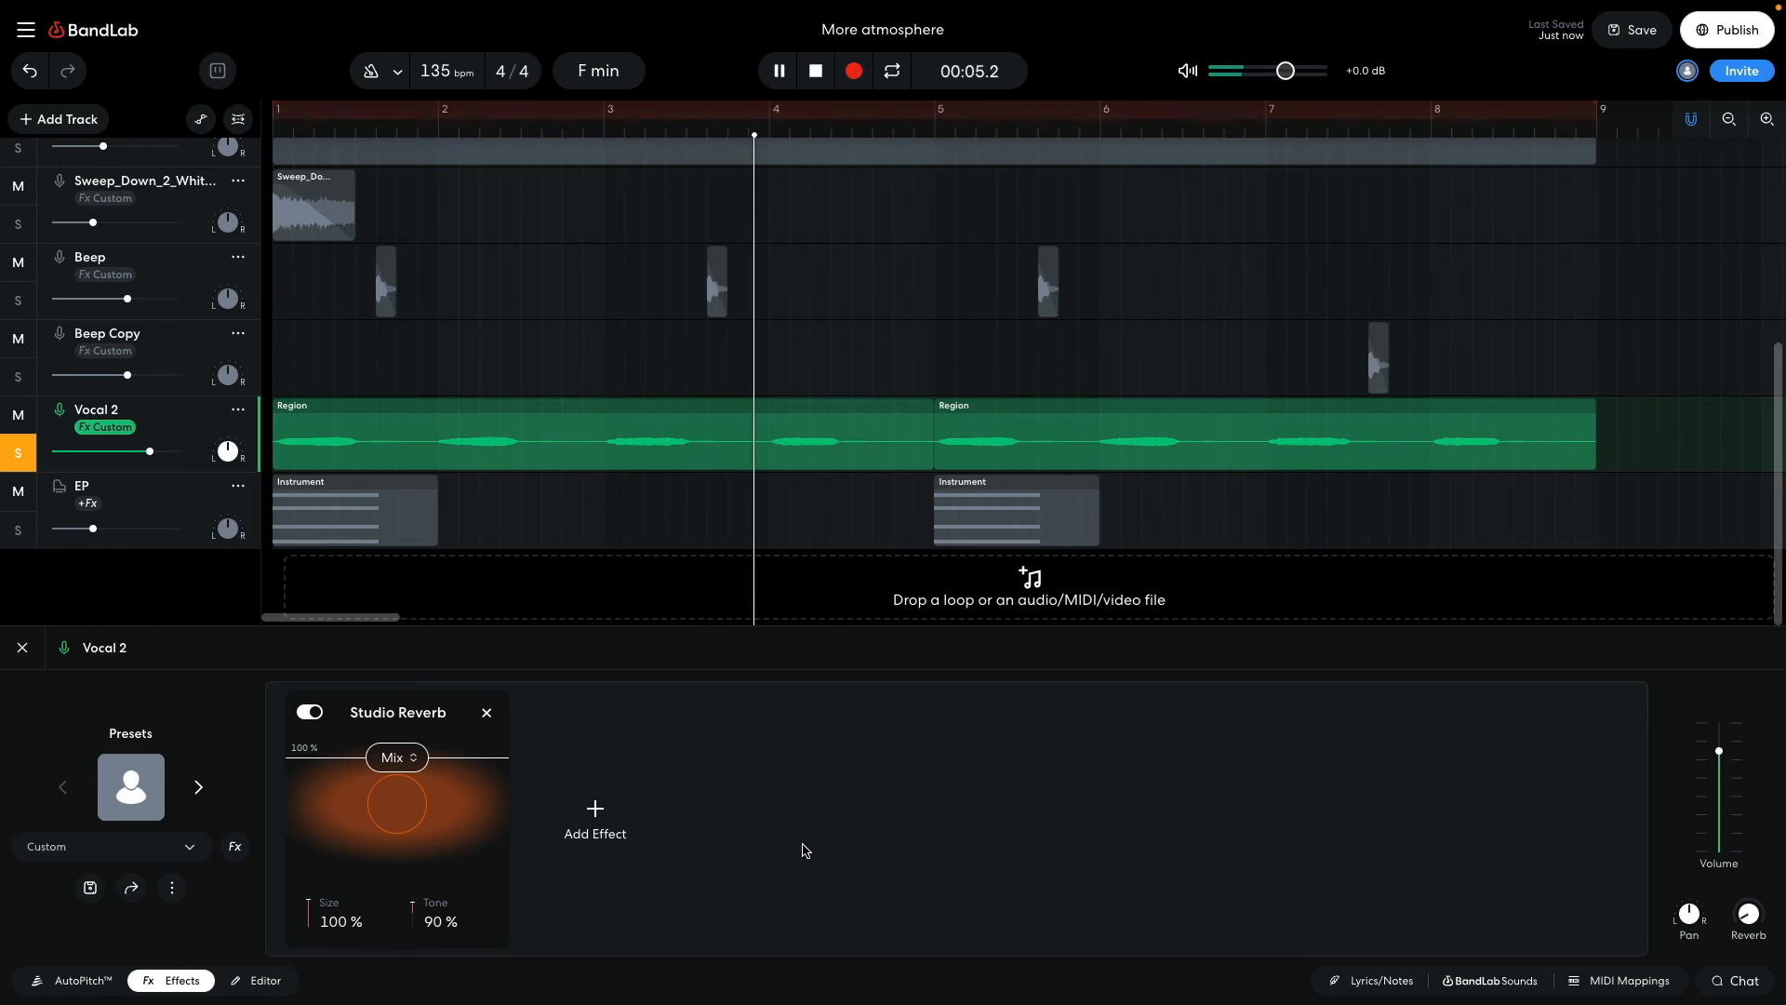
{"action": "left_click", "coordinate": [18, 453]}
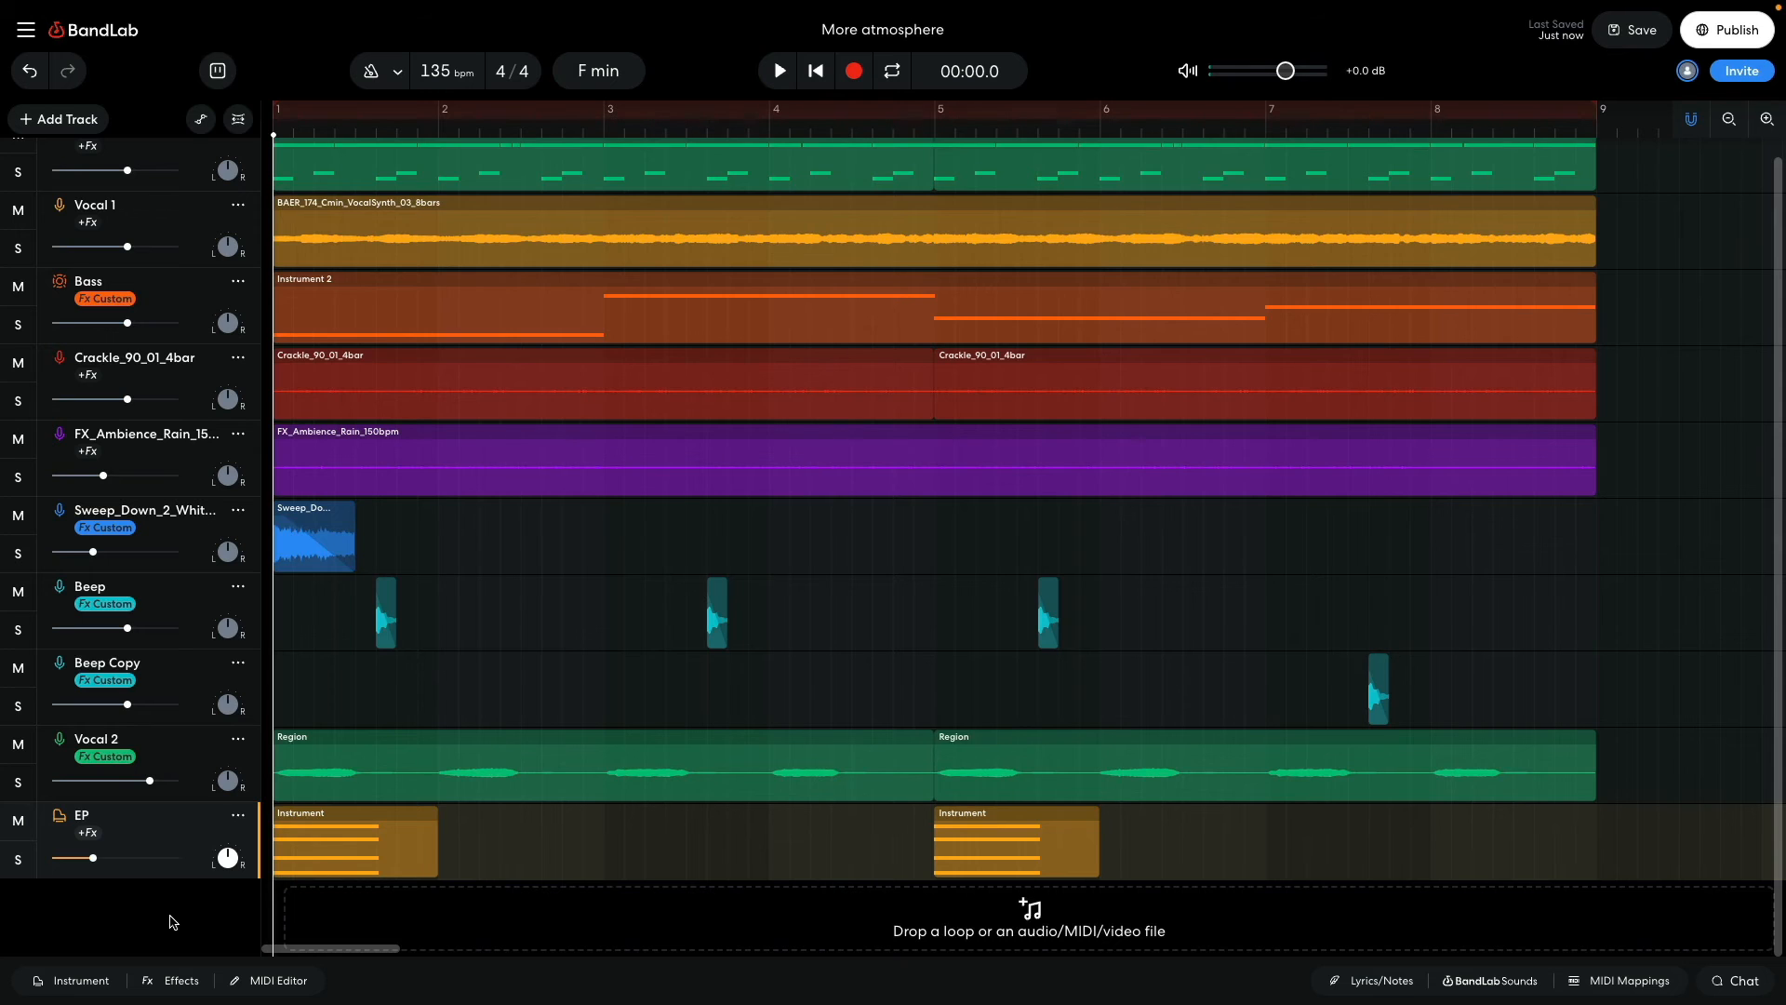
Solo the EP track and audition its first chord without effects
{"action": "left_click", "coordinate": [19, 861]}
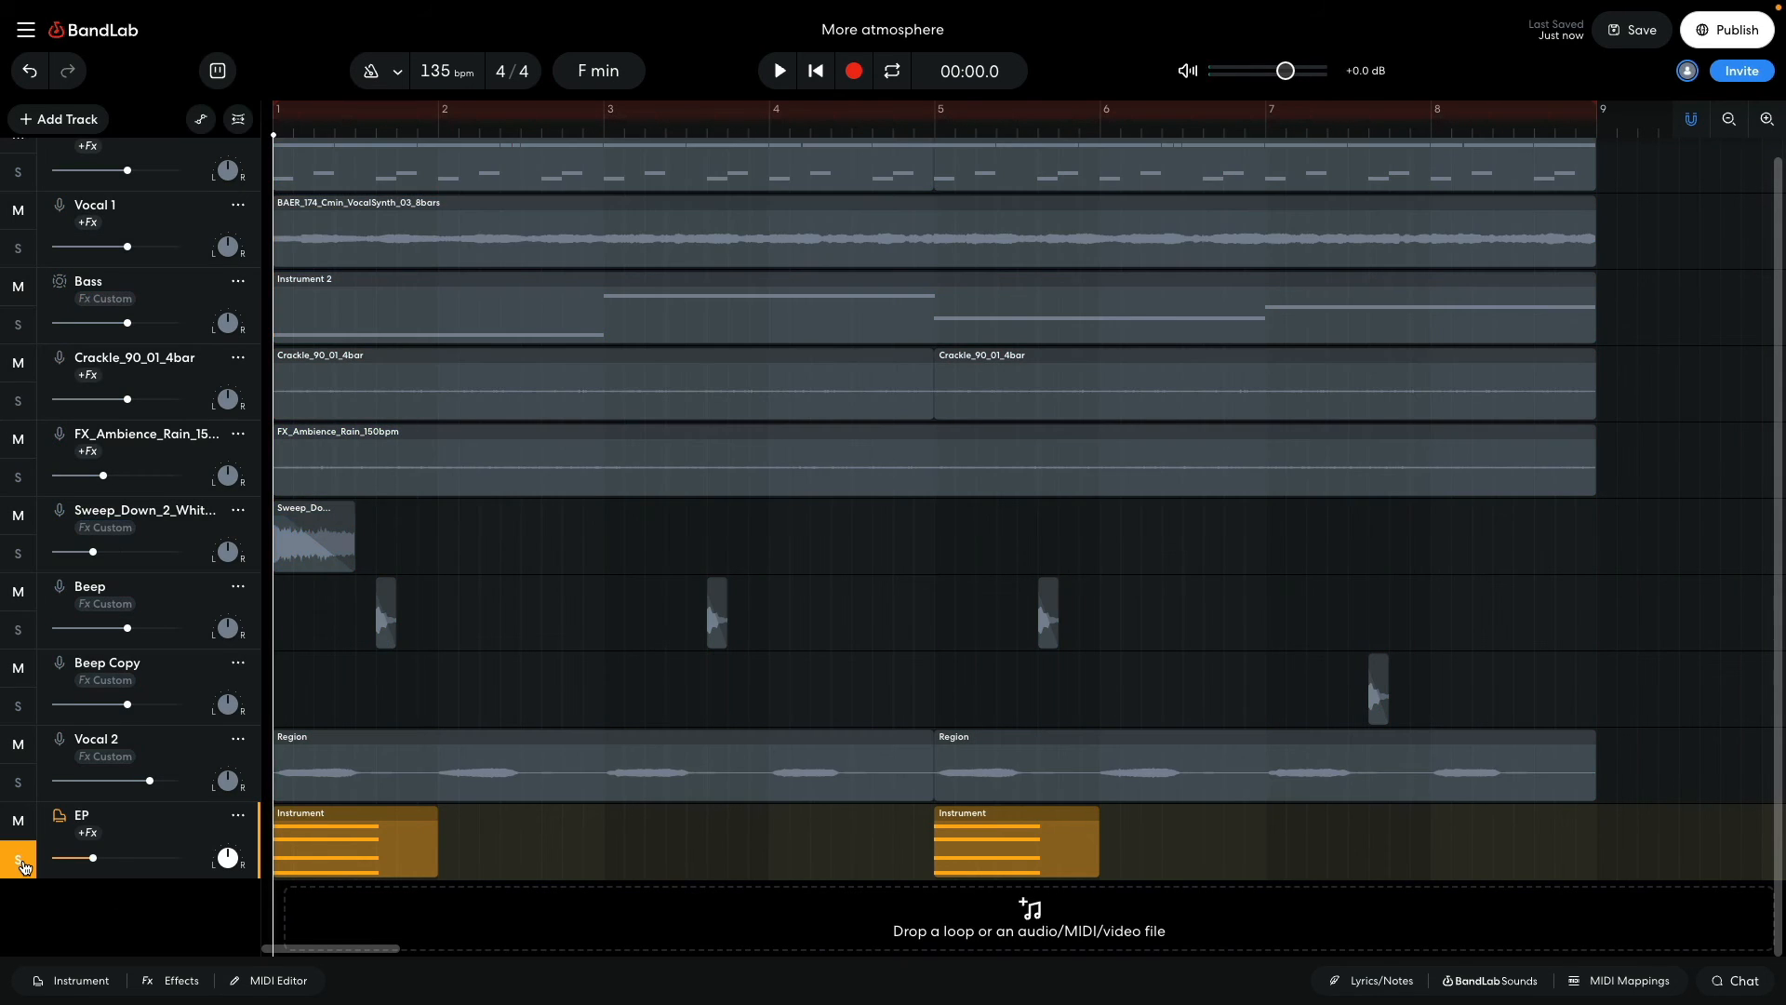
{"action": "key", "text": "space"}
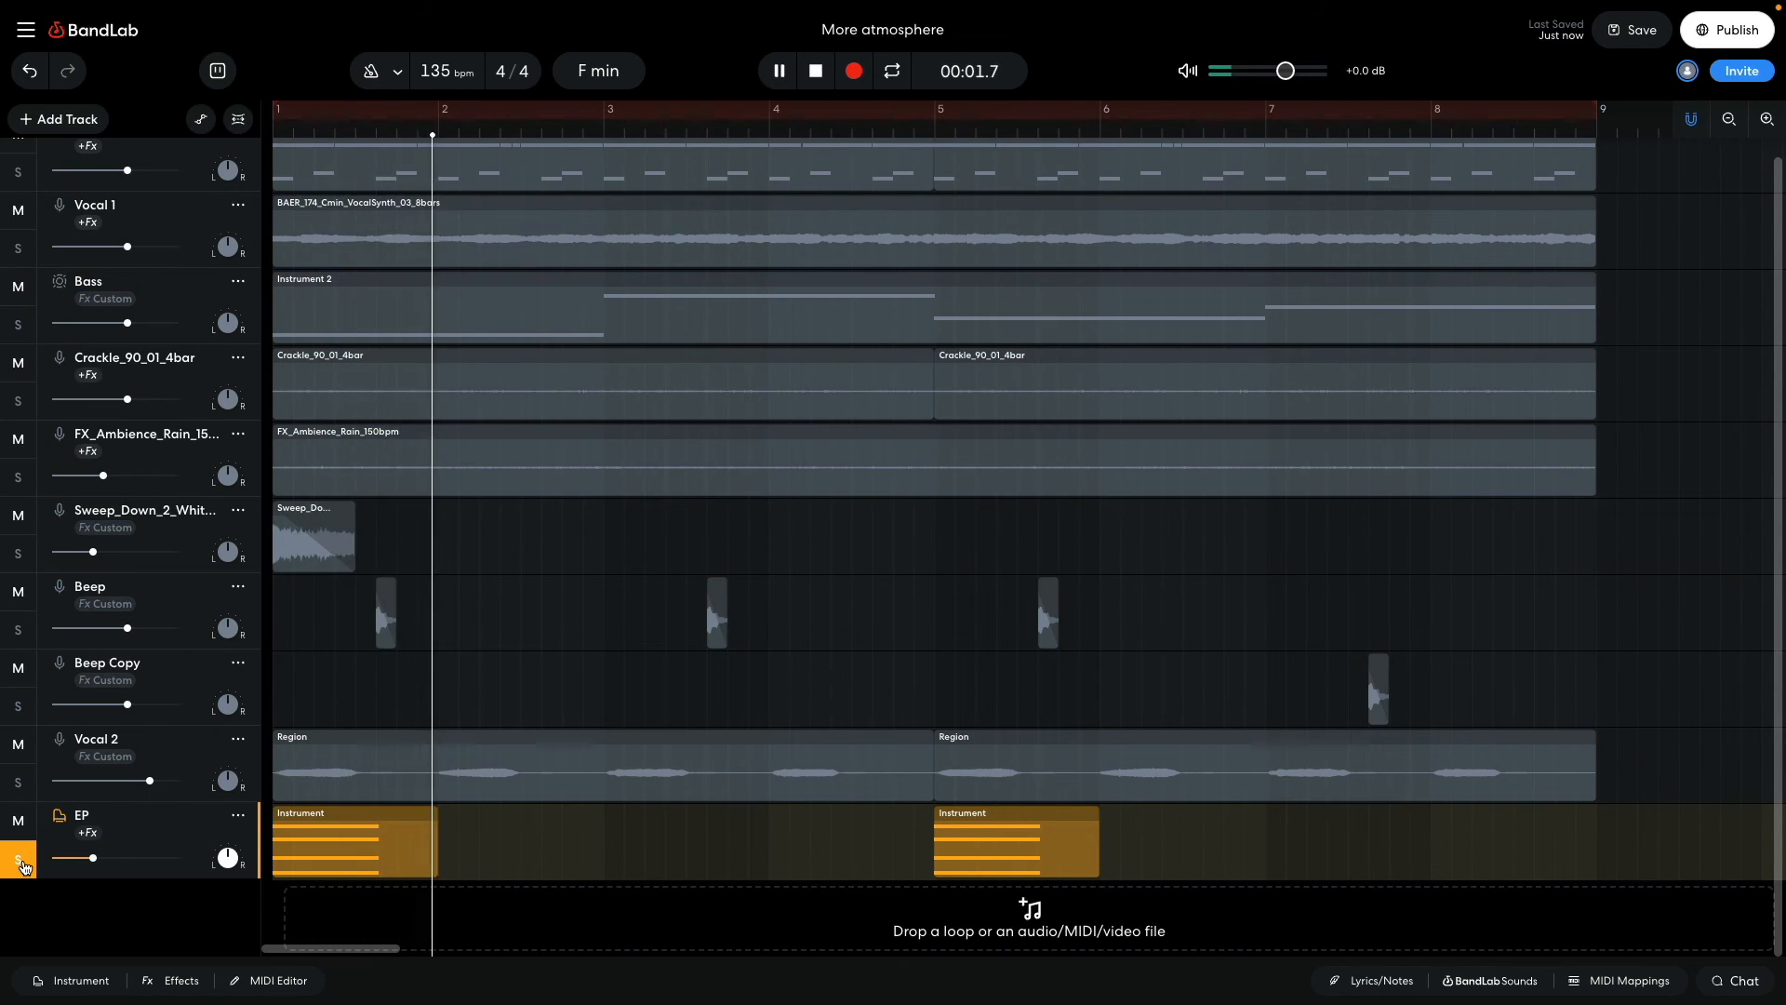
{"action": "key", "text": "space"}
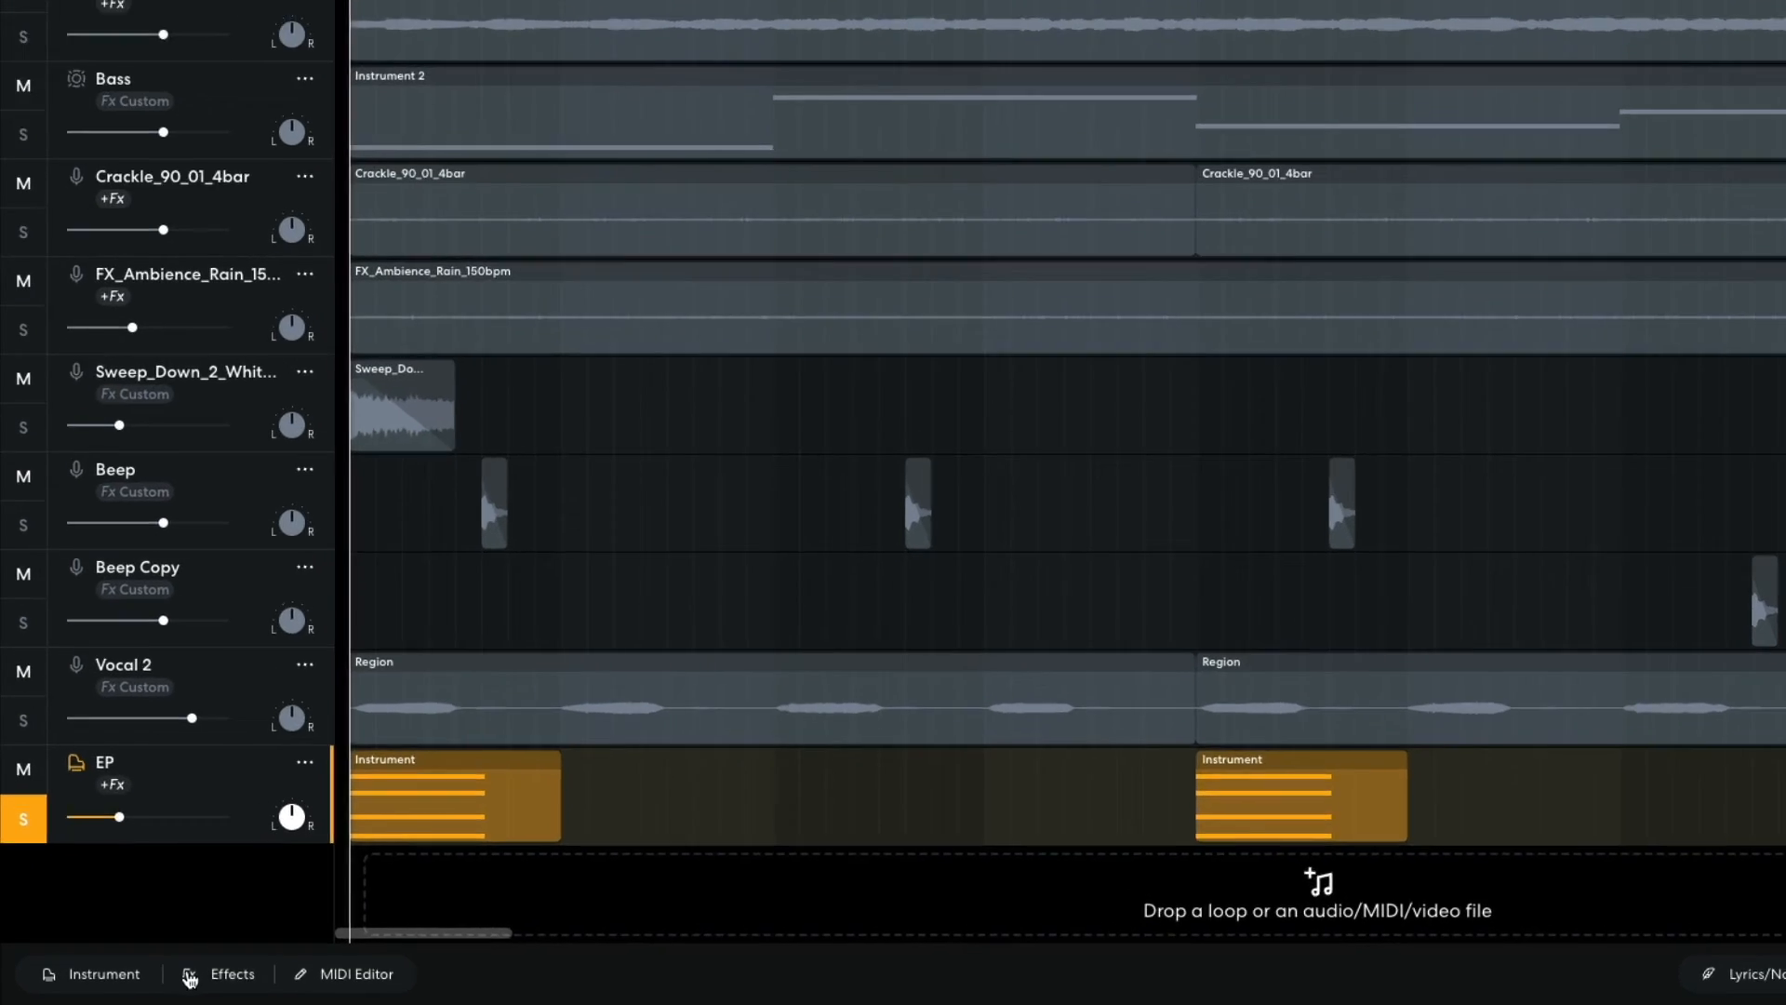
Add a Bitcrusher effect to the soloed EP track, set its Intensity to 35 % and audition it
{"action": "left_click", "coordinate": [190, 974]}
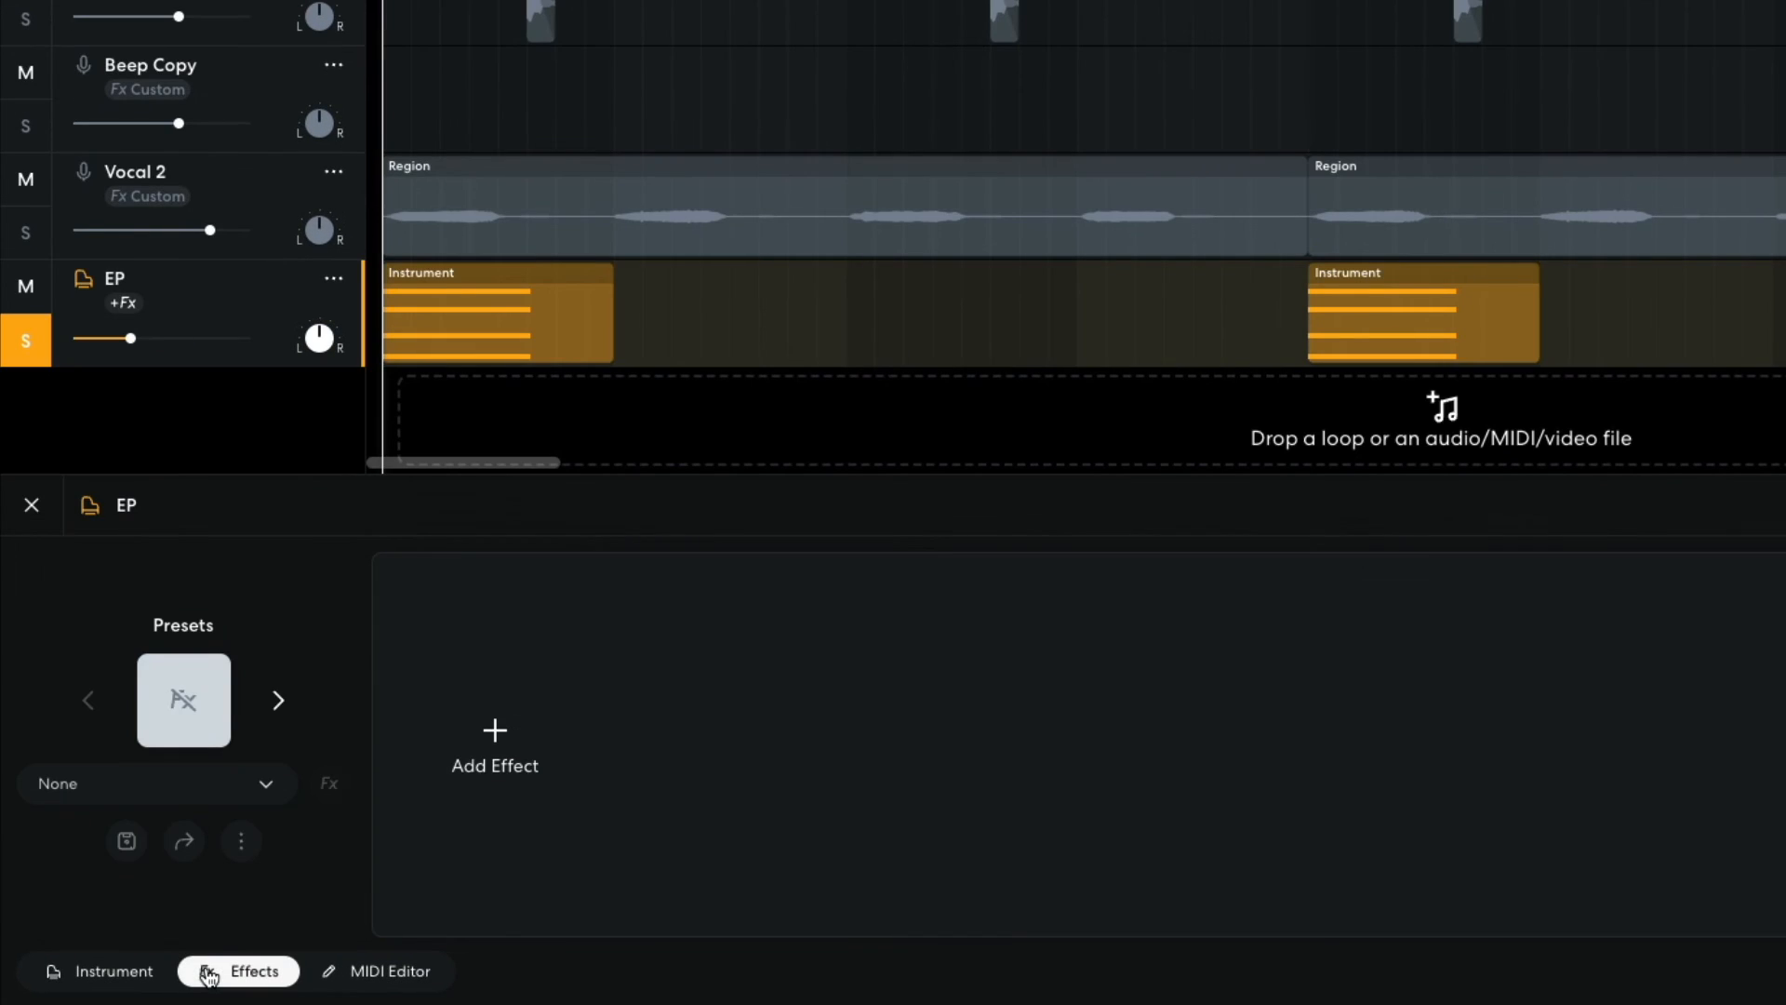
{"action": "left_click", "coordinate": [488, 758]}
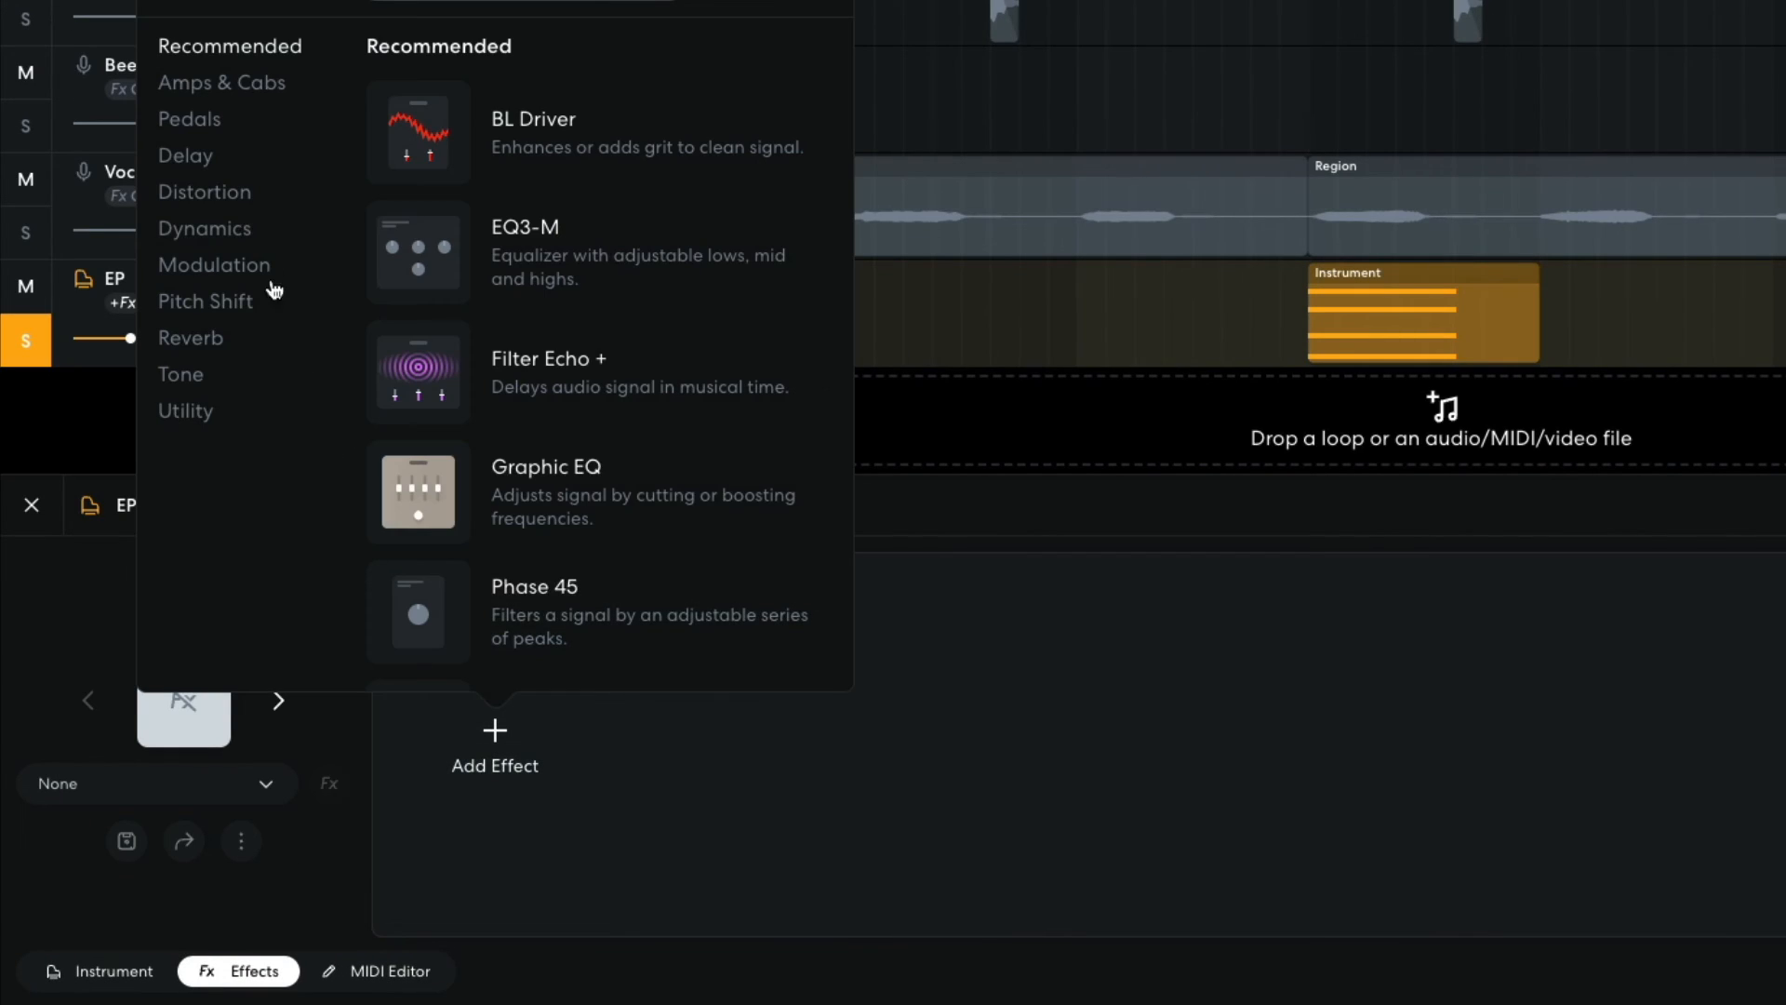
{"action": "left_click", "coordinate": [231, 192]}
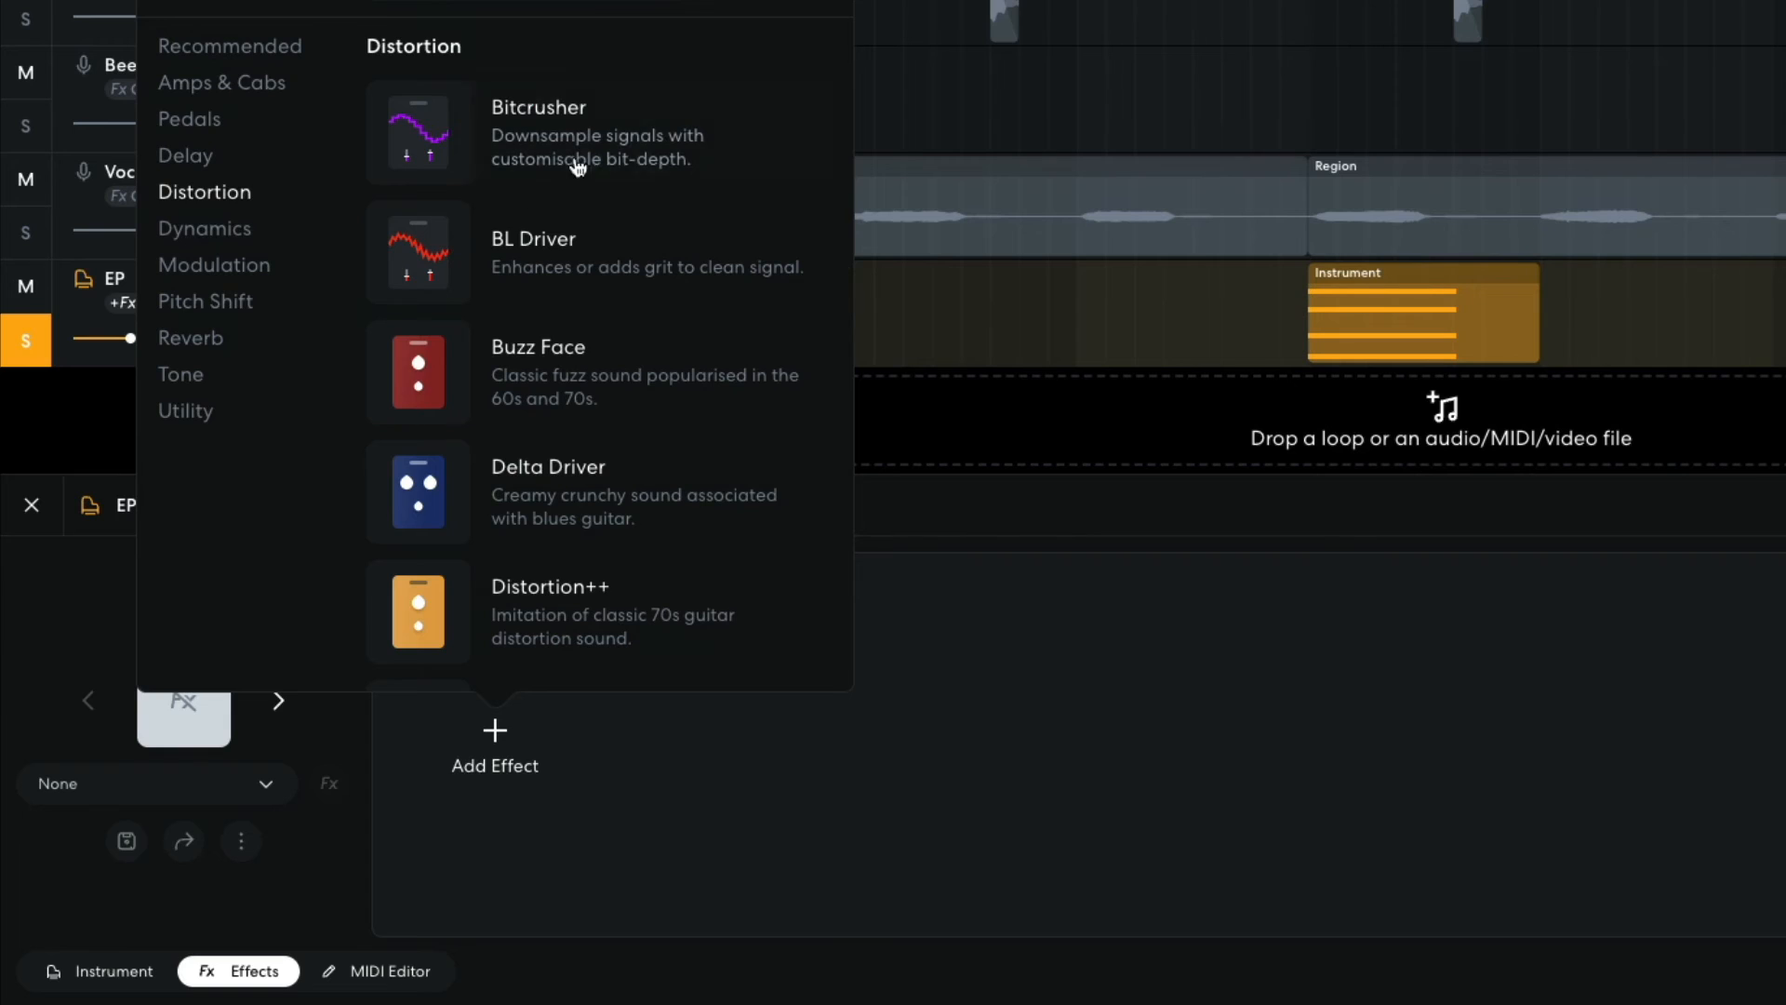
{"action": "left_click", "coordinate": [578, 165]}
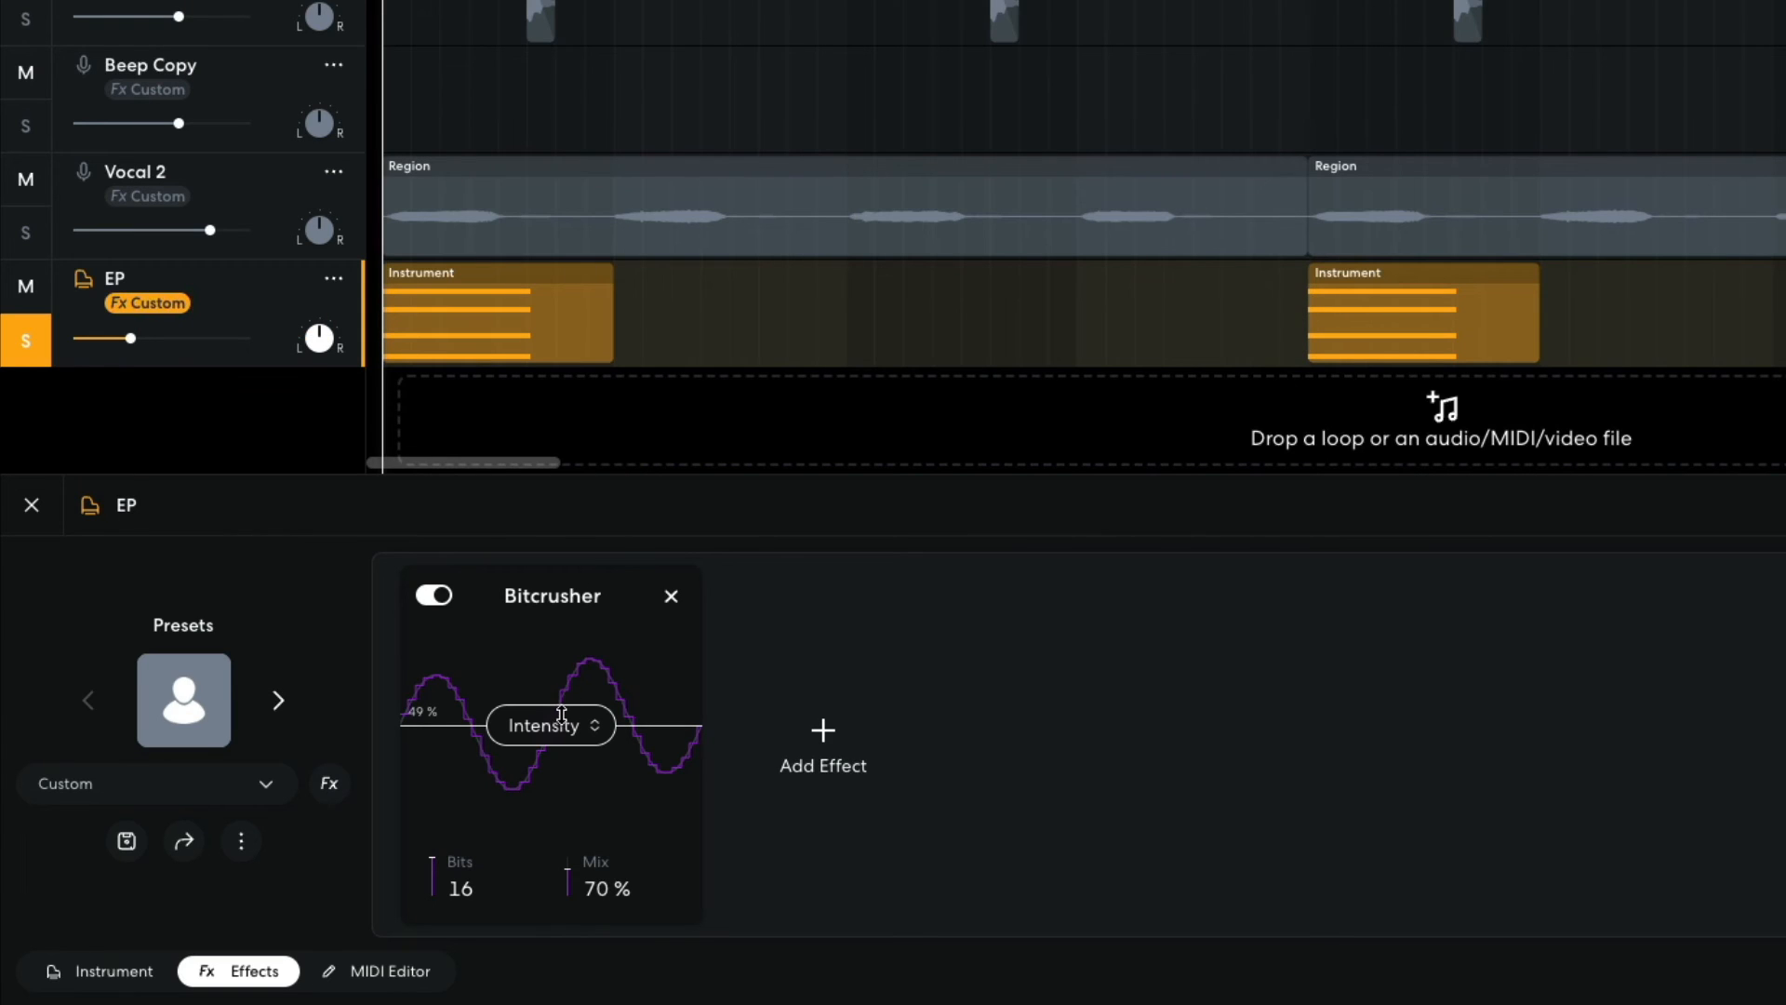
{"action": "left_click_drag", "start_coordinate": [561, 714], "coordinate": [564, 758]}
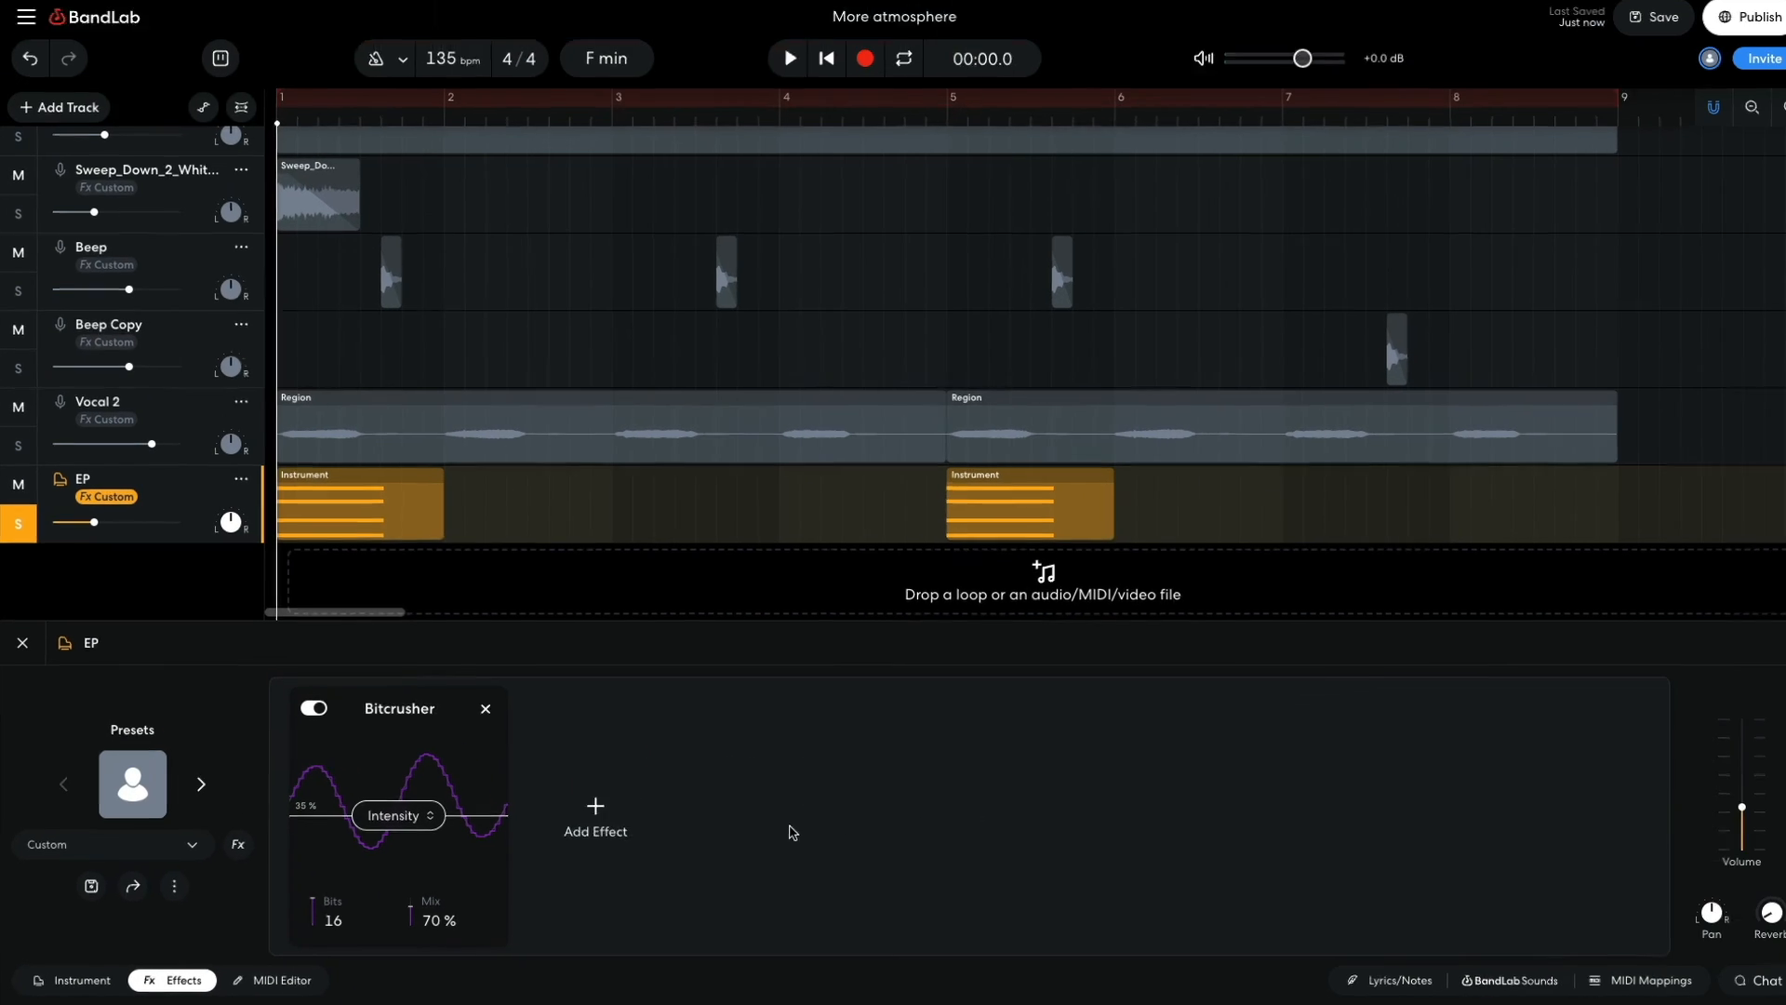
{"action": "key", "text": "space"}
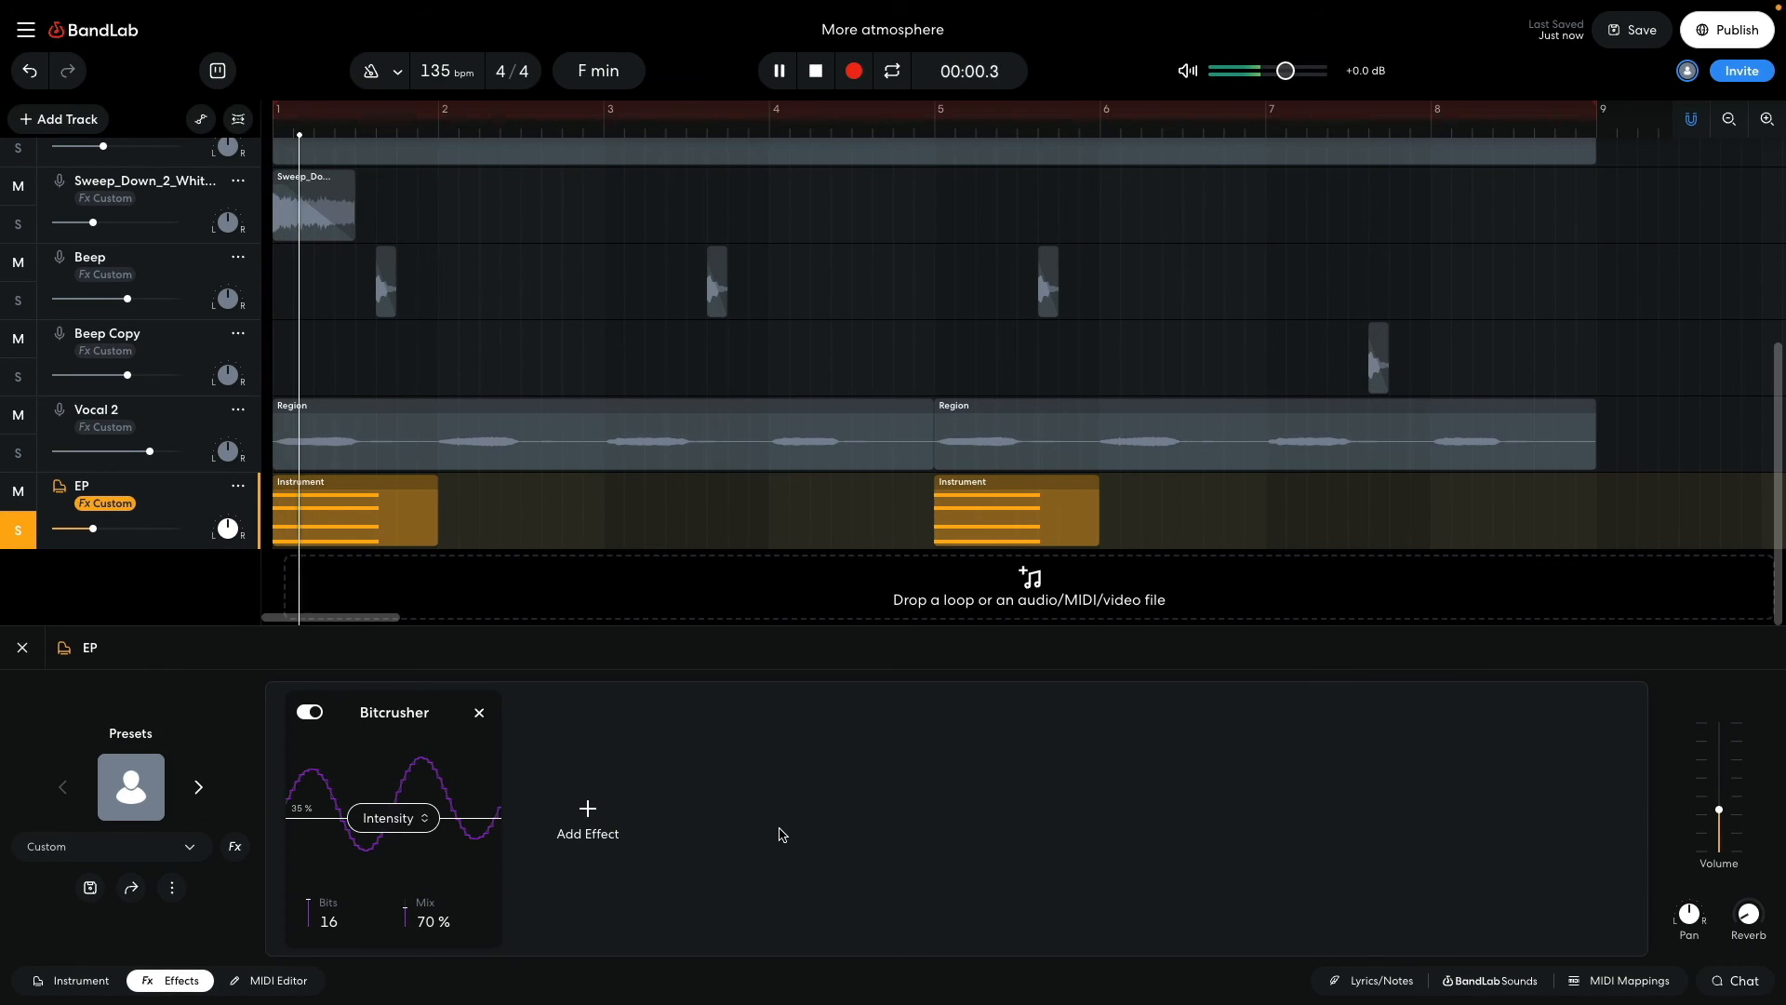
{"action": "key", "text": "space"}
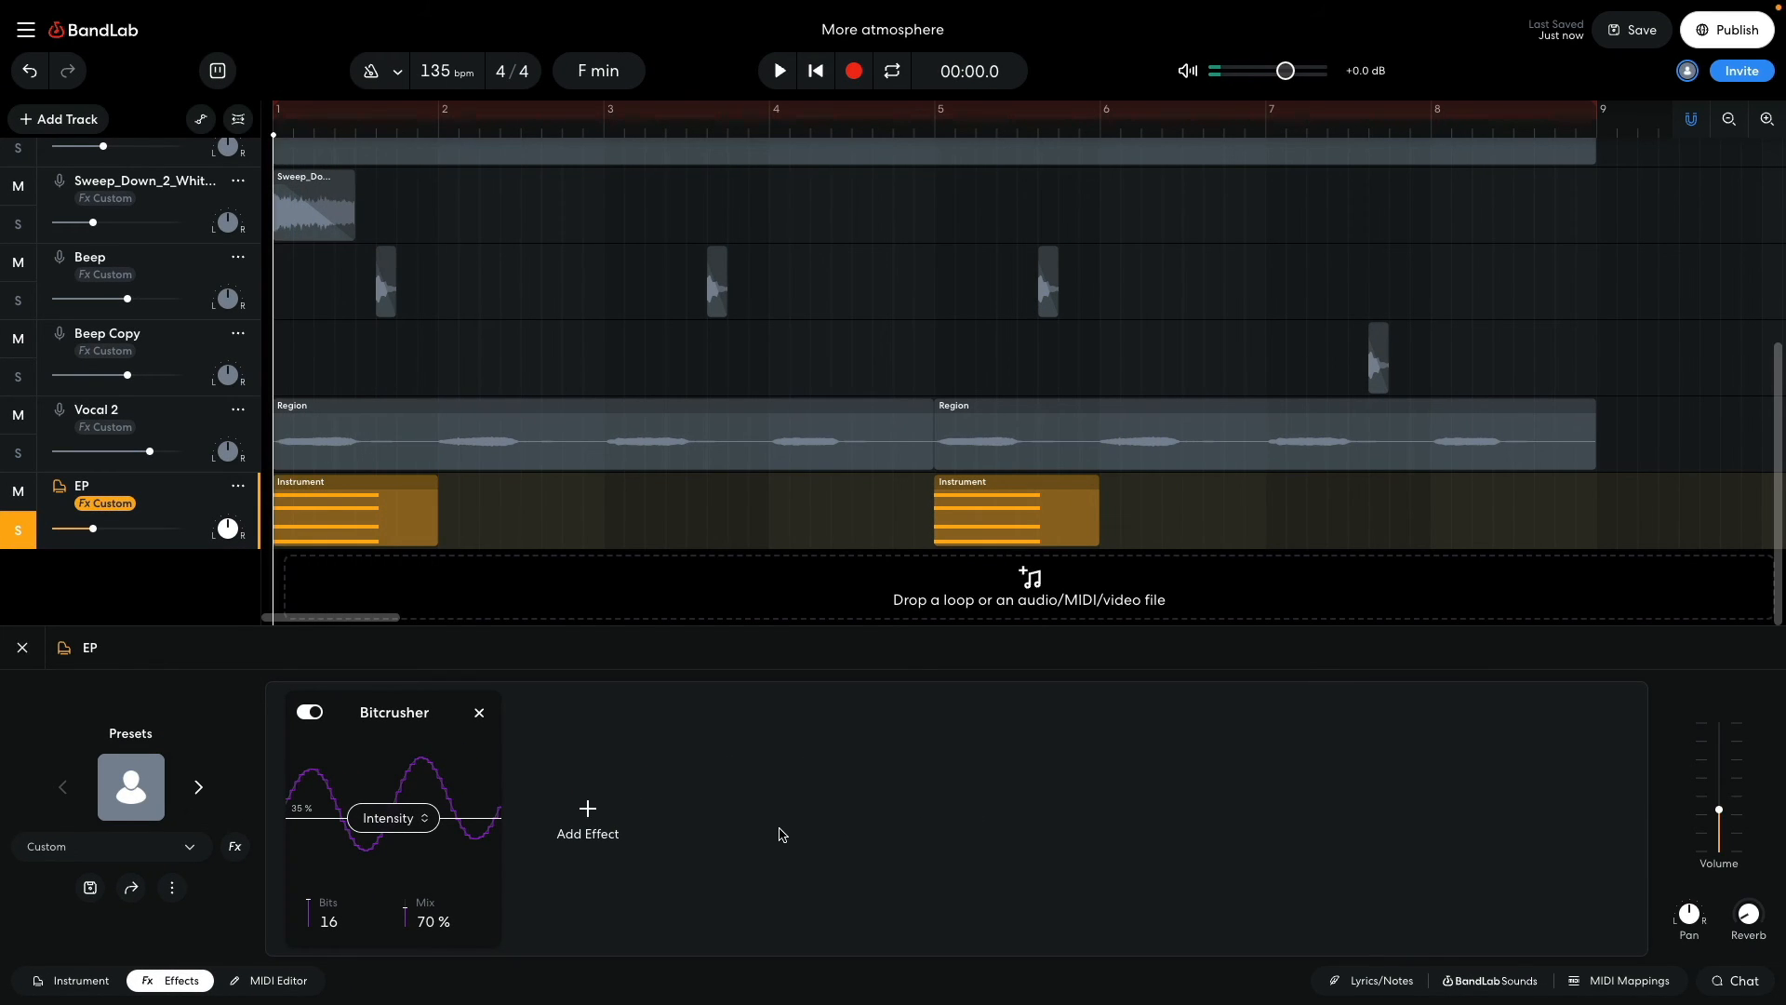
Unsolo the EP track and play the full beat with all the added effects
{"action": "left_click", "coordinate": [17, 530]}
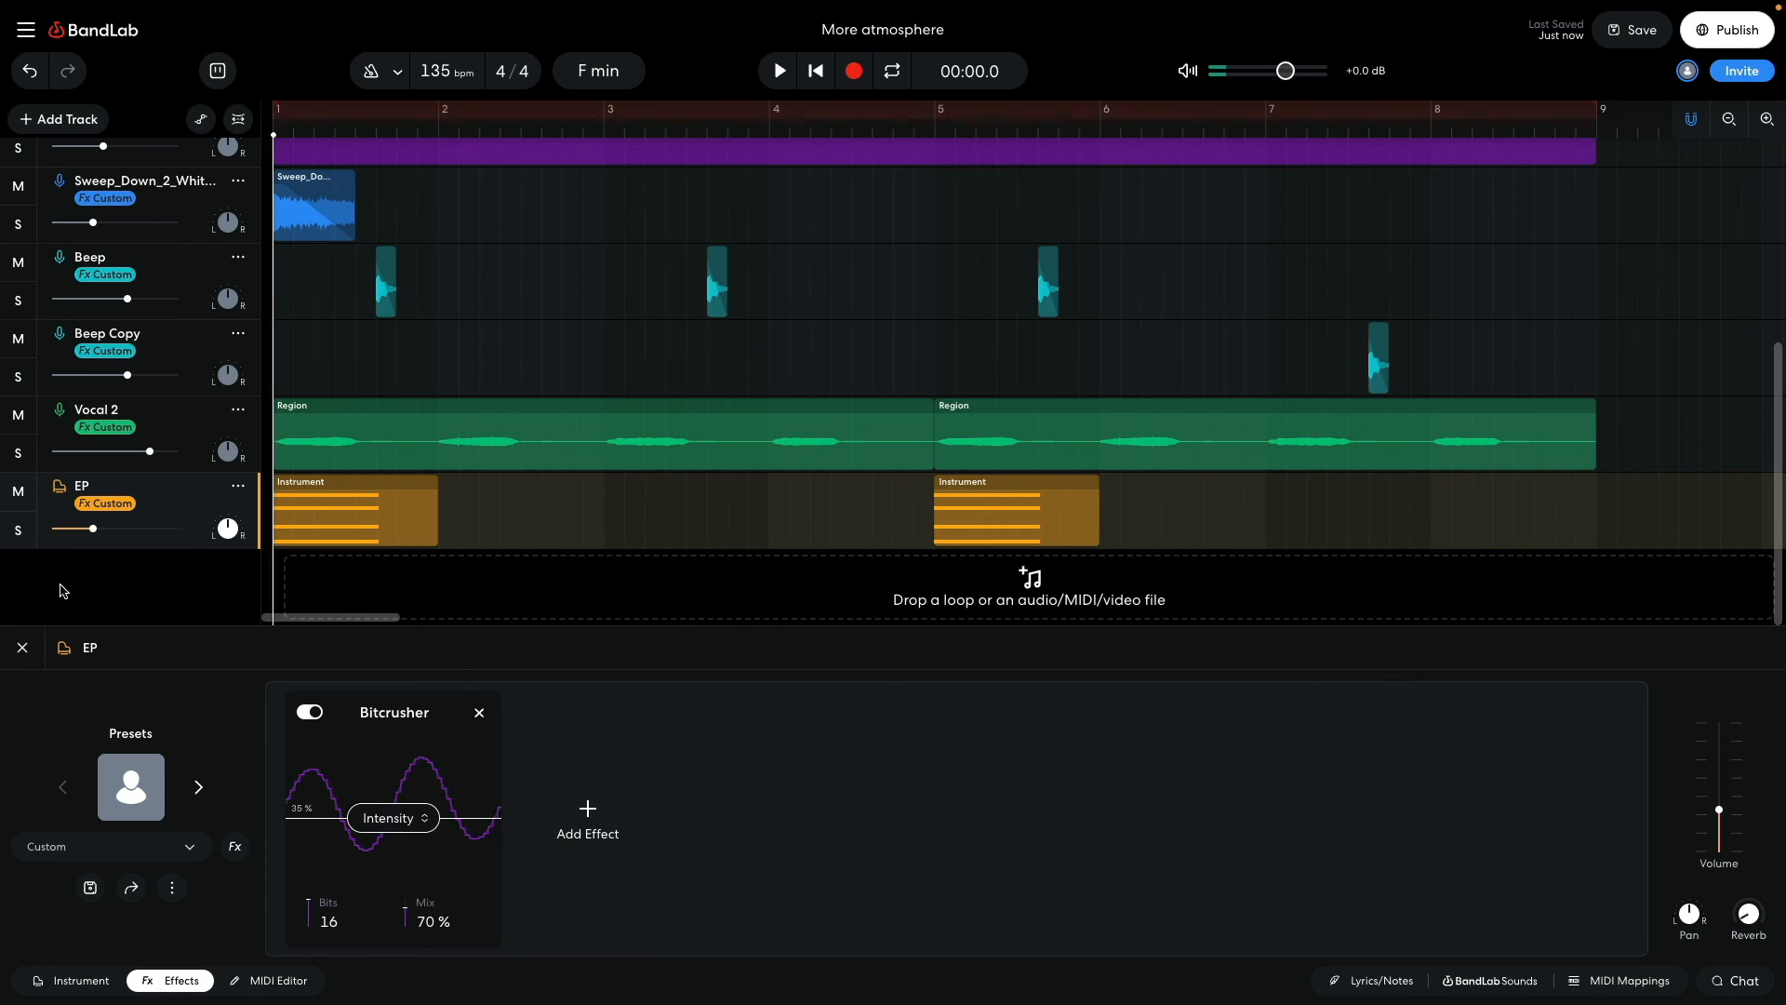
{"action": "key", "text": "space"}
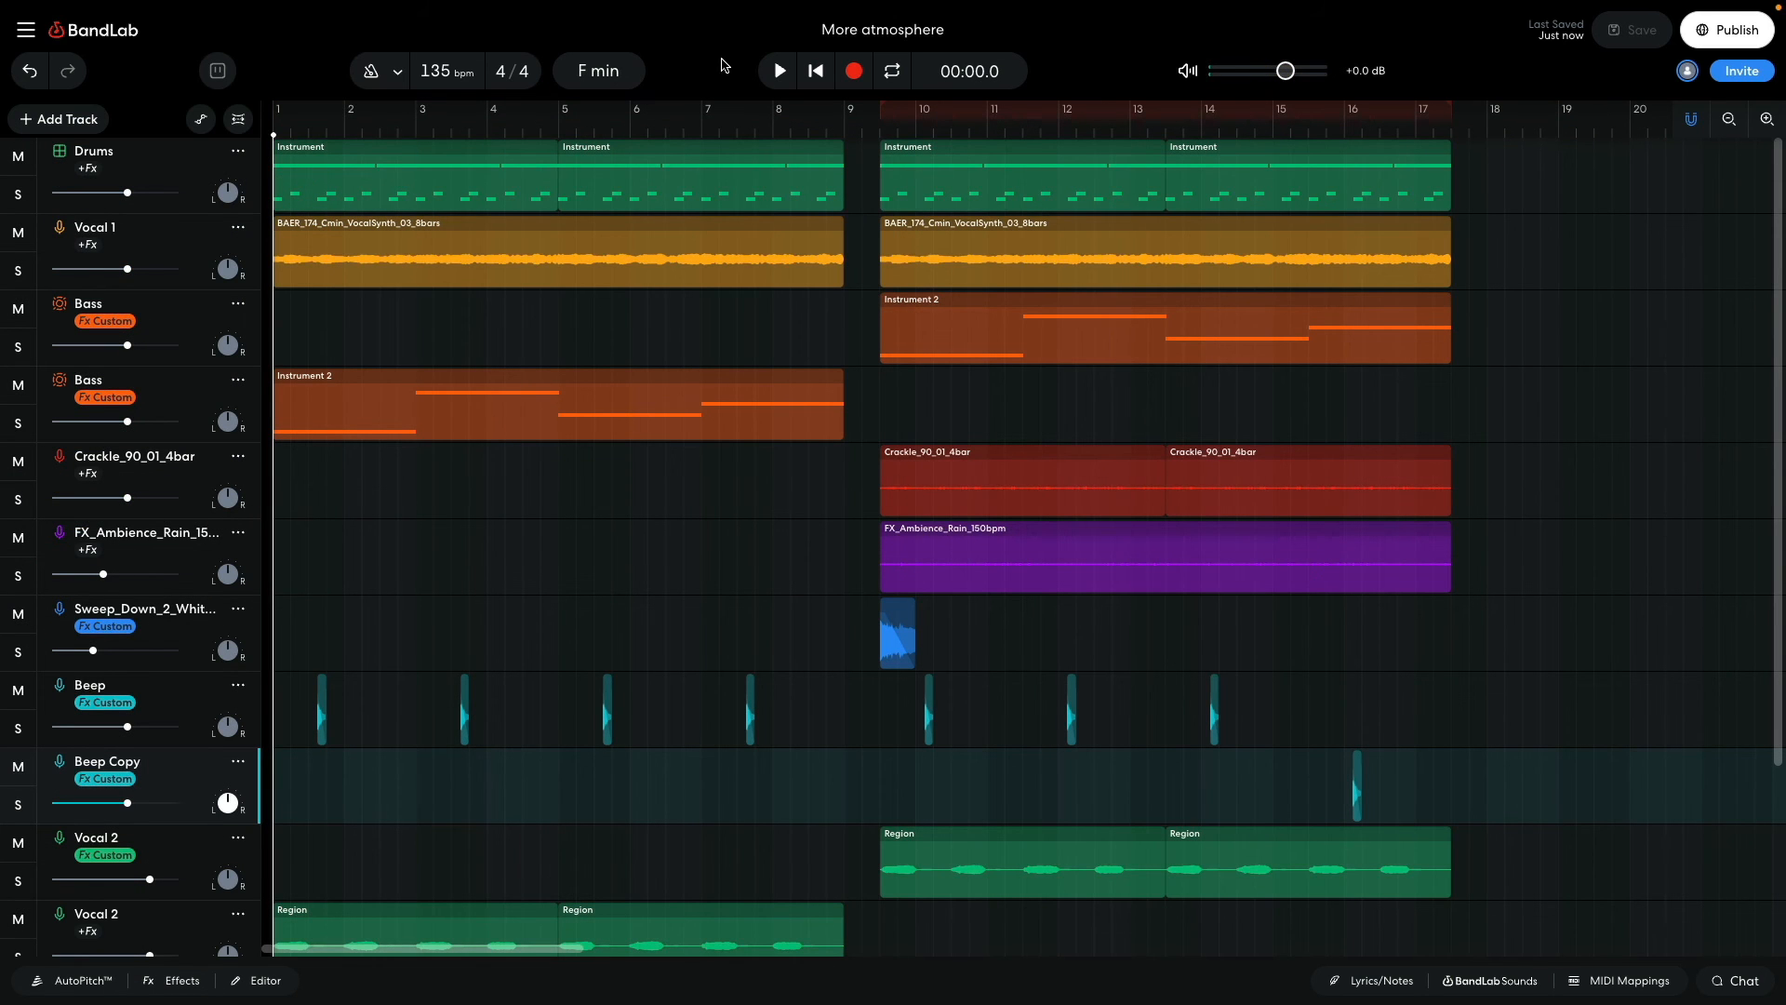
Play the original and atmospheric versions of the beat in sequence, and turn on looping for the second version
{"action": "key", "text": "space"}
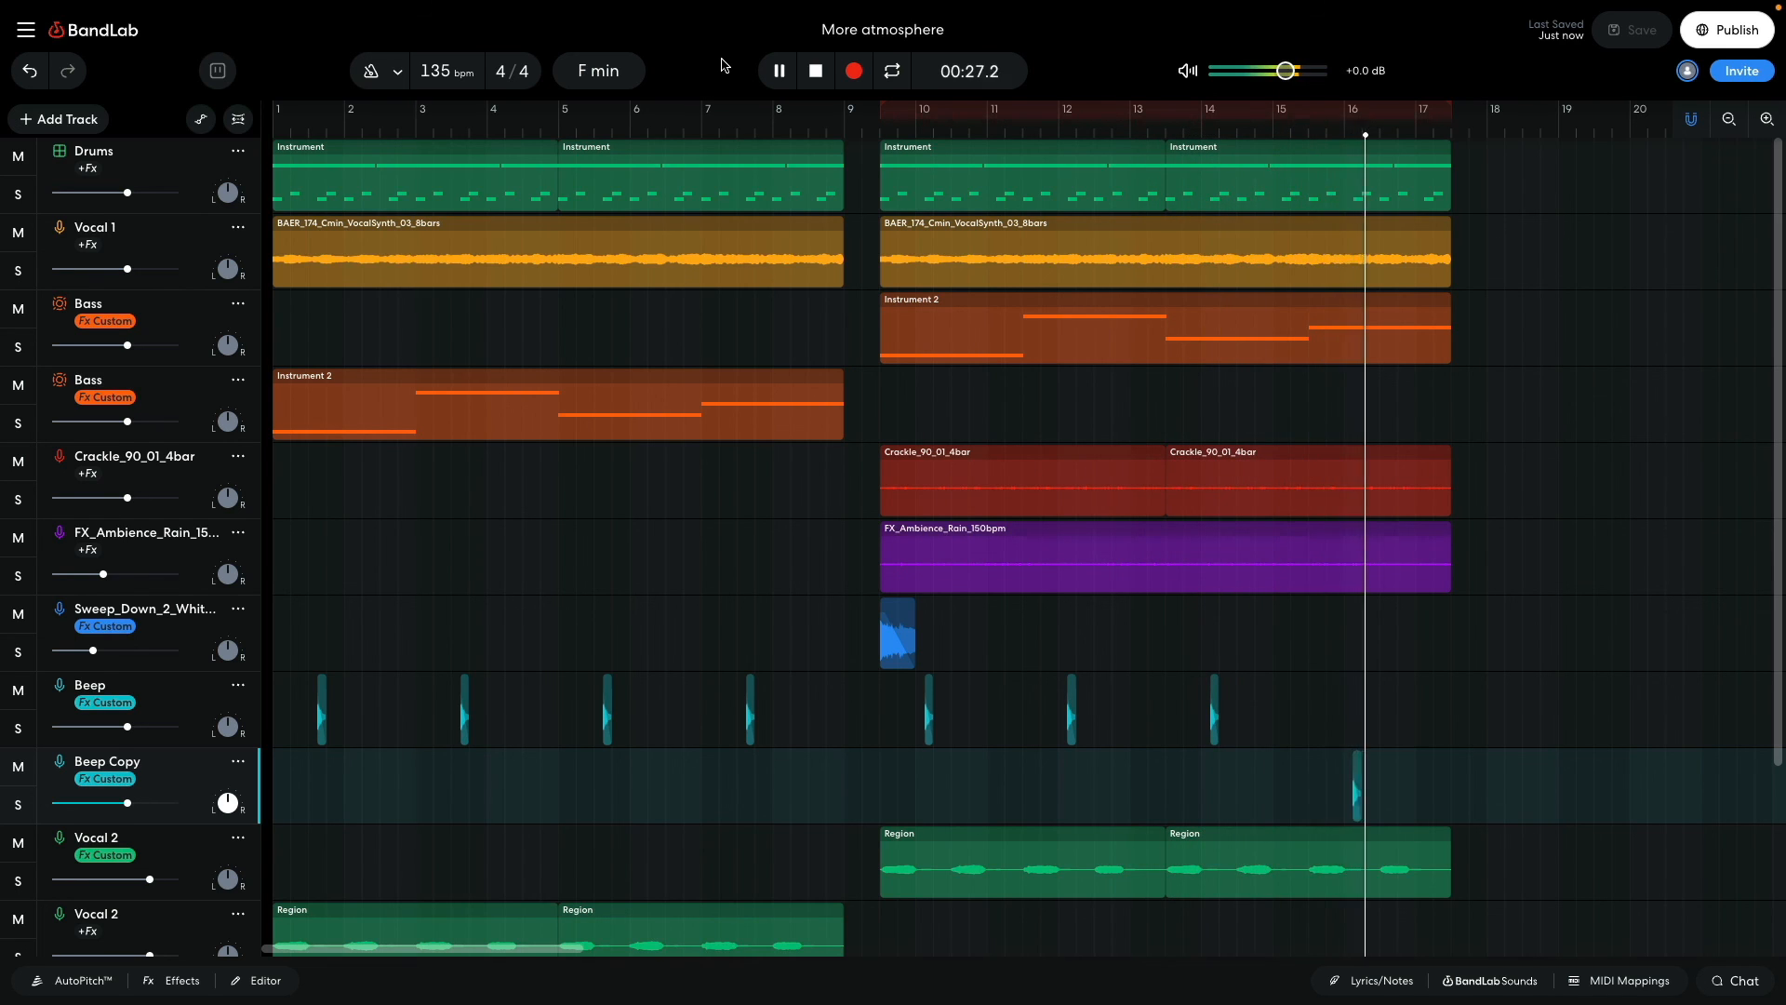
{"action": "left_click", "coordinate": [892, 70]}
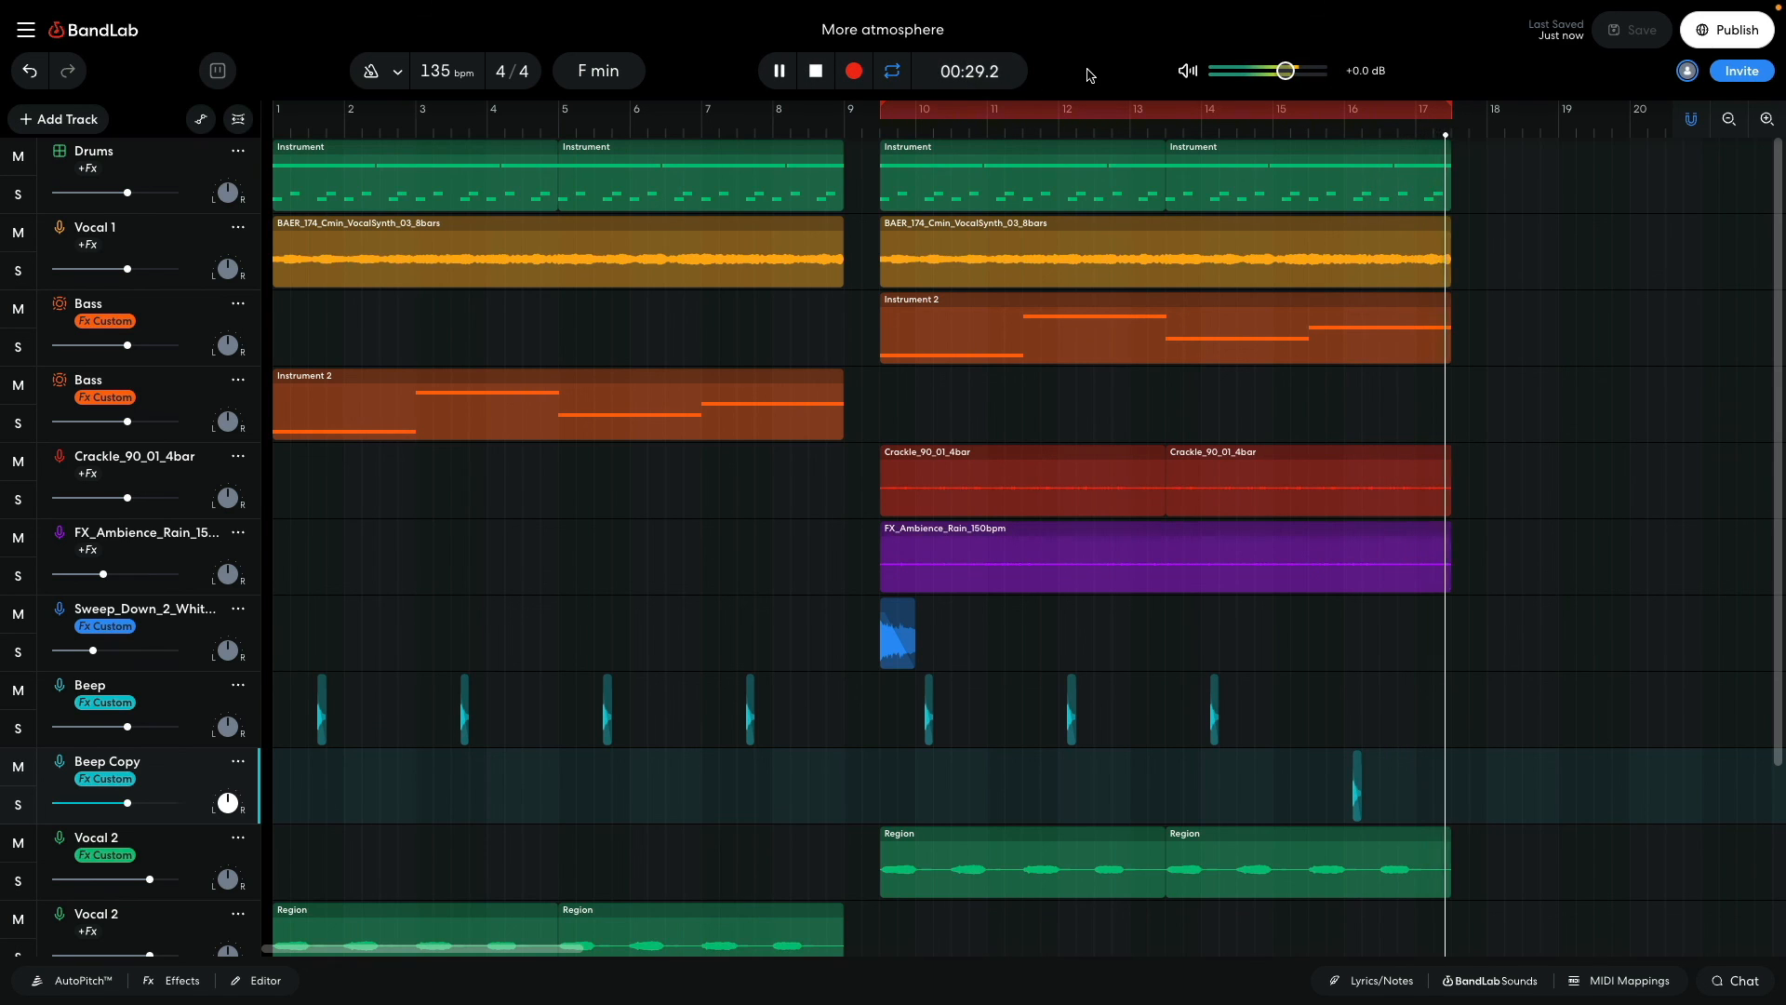